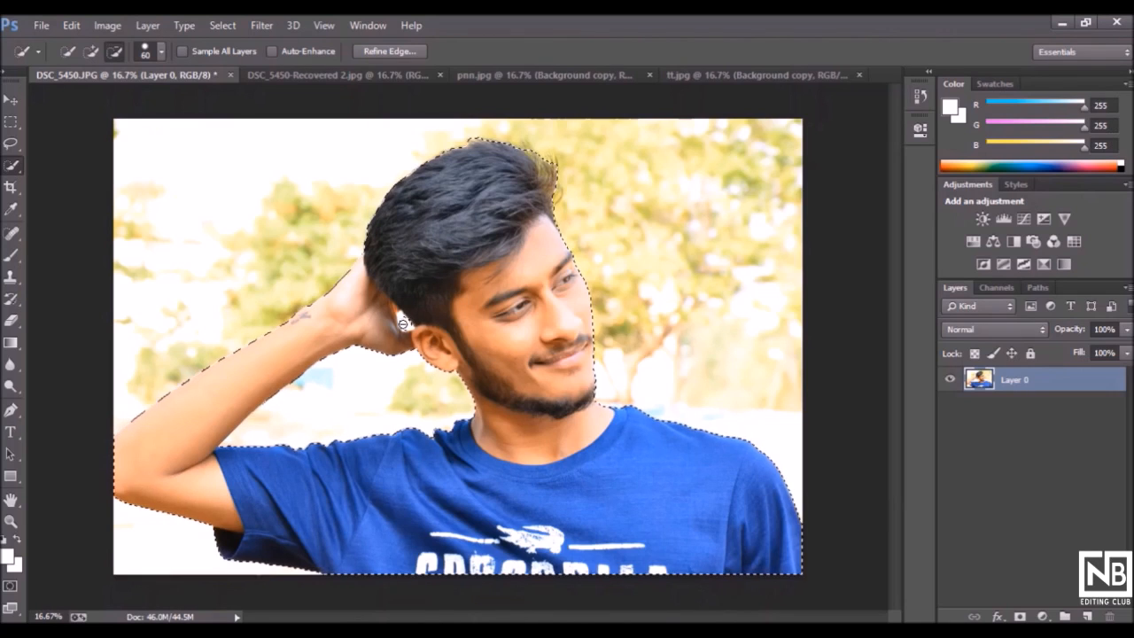
Add the area between the raised hand and the hair to the subject selection with the Quick Selection tool
key("bracketleft")
left_click(92, 52)
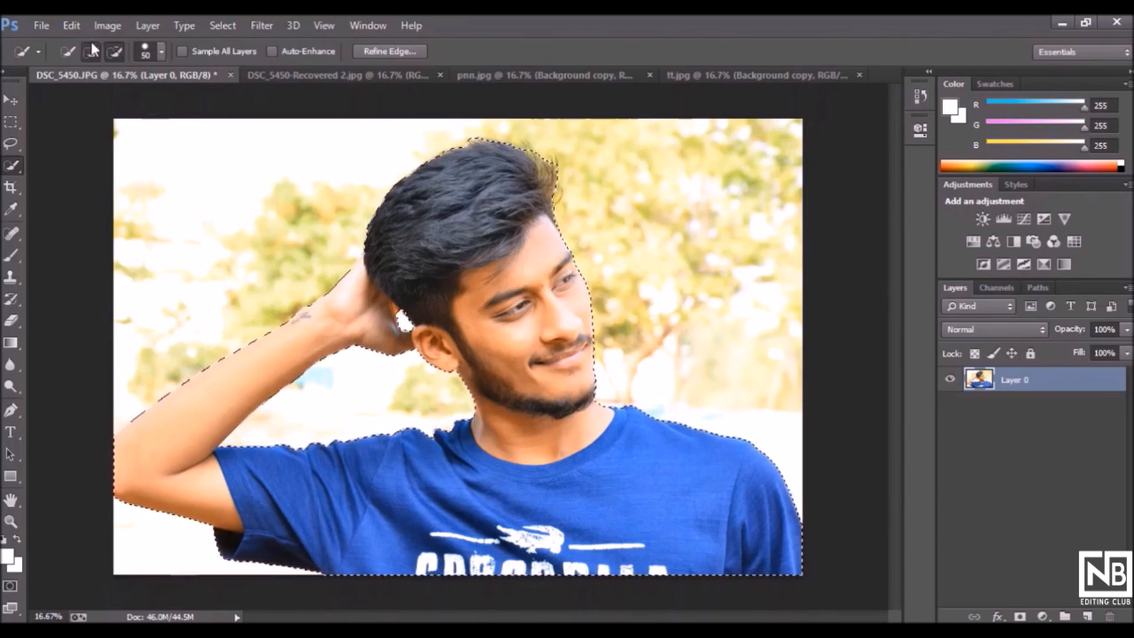
left_click(405, 307)
Open Refine Edge in Overlay view and paint the refinement brush along the hair outline to recover the strands
left_click(386, 51)
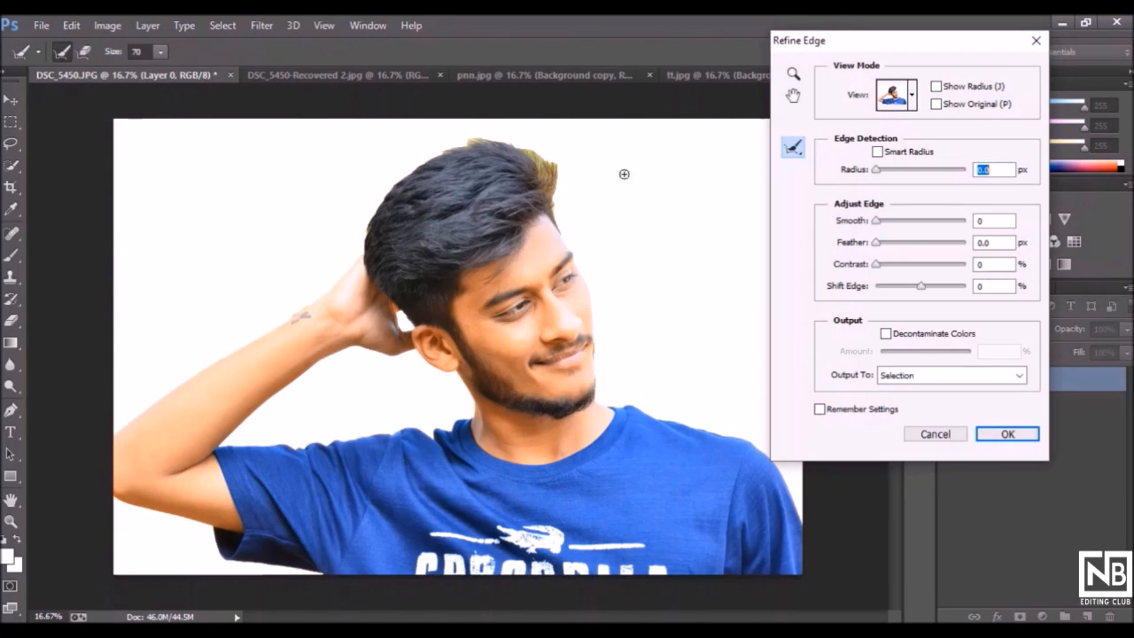
left_click(911, 94)
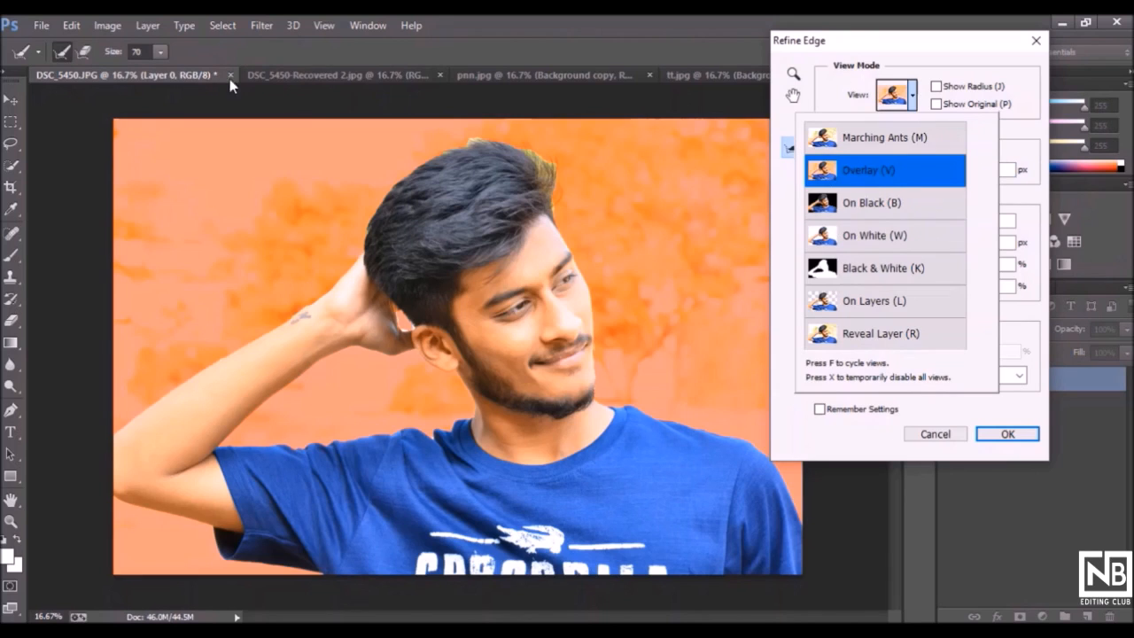
left_click(54, 52)
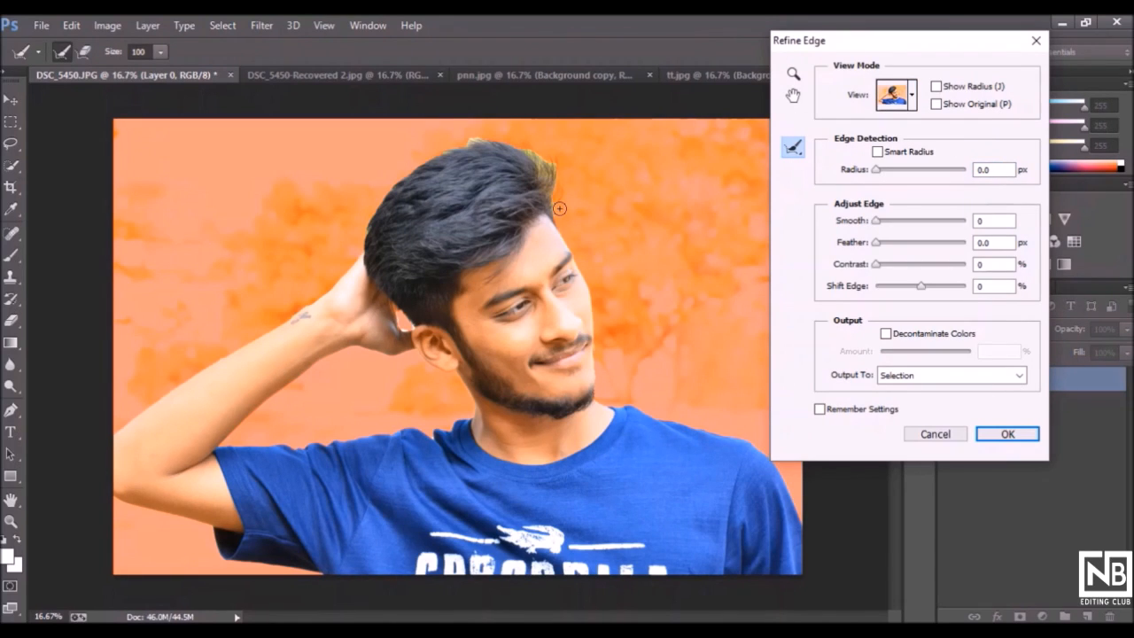
mouse_move(553, 177)
left_mouse_down()
mouse_move(566, 209)
mouse_move(518, 148)
mouse_move(474, 137)
mouse_move(434, 147)
mouse_move(377, 199)
mouse_move(355, 255)
left_mouse_up()
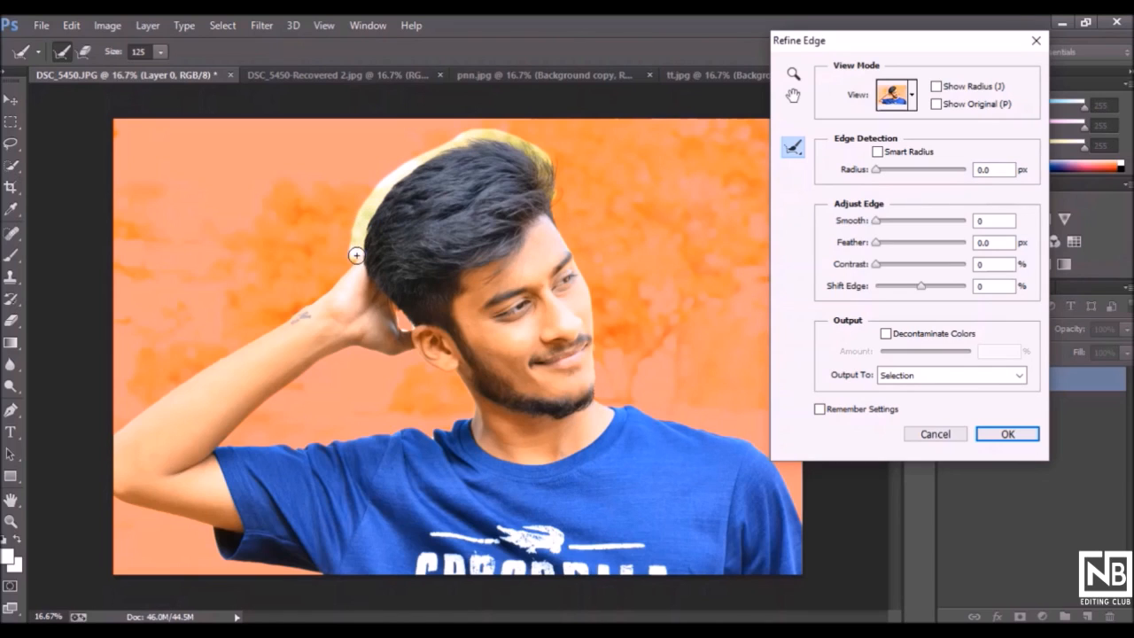
left_click_drag(397, 177, 403, 174)
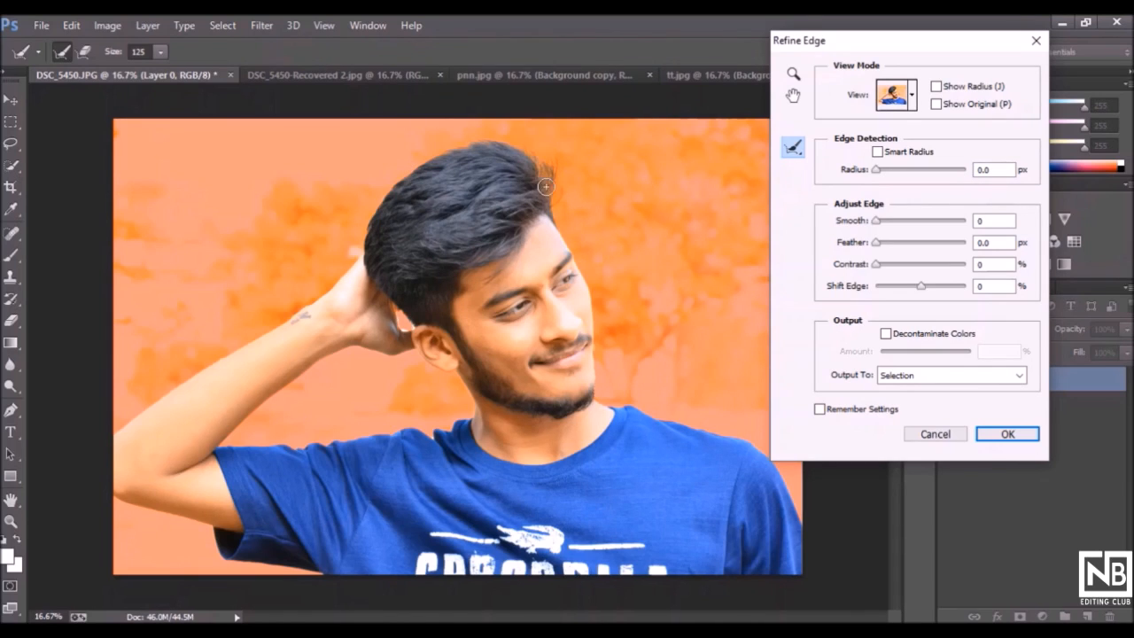
mouse_move(531, 201)
left_mouse_down()
mouse_move(516, 142)
mouse_move(483, 140)
left_mouse_up()
Set Smooth to 20, output the refined selection to a New Layer, and apply Refine Edge
left_click_drag(876, 219, 893, 221)
left_click(904, 375)
left_click(904, 386)
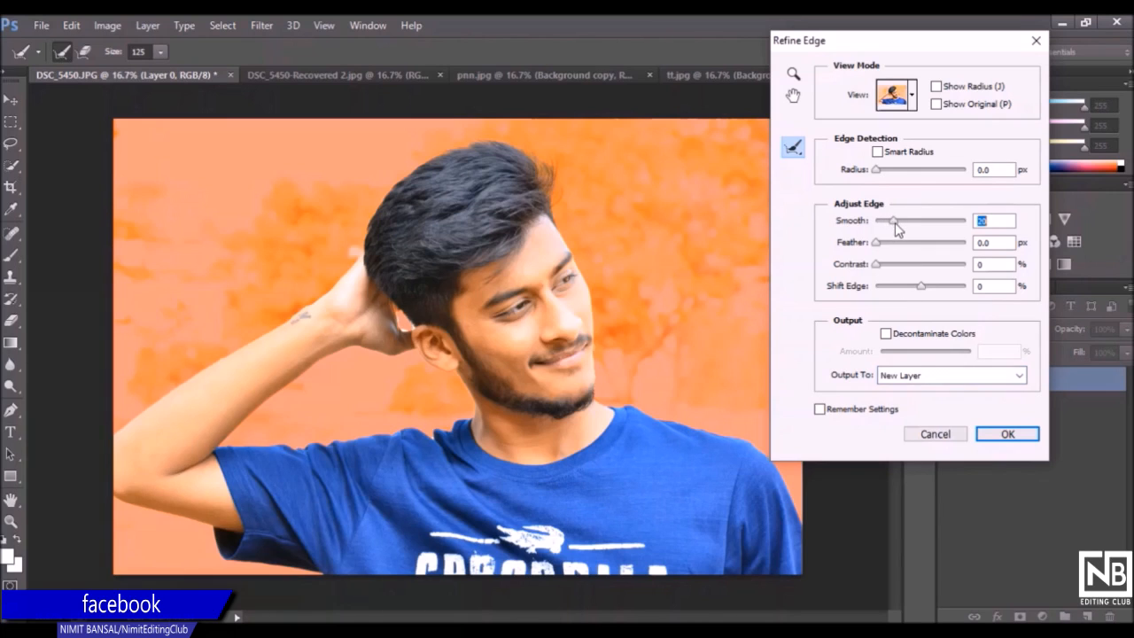
left_click(1004, 434)
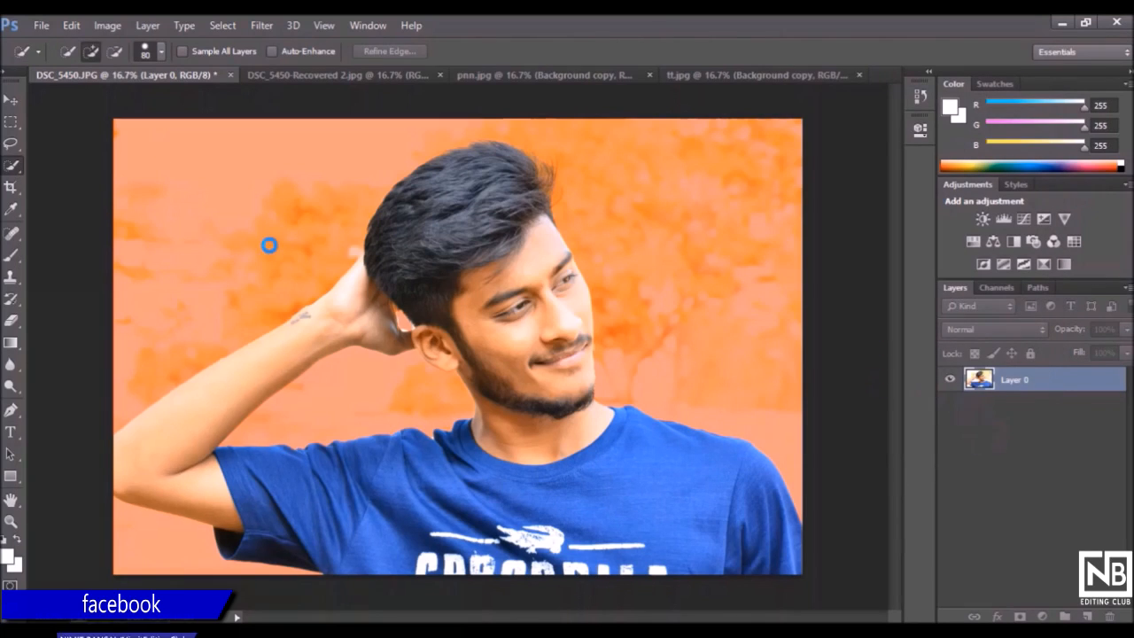
Move the cutout into DSC_5450-Recovered 2.jpg, align it over the green background, and close the original photo DSC_5450.JPG
key("v")
left_click_drag(233, 172, 462, 406)
left_click_drag(443, 359, 444, 282)
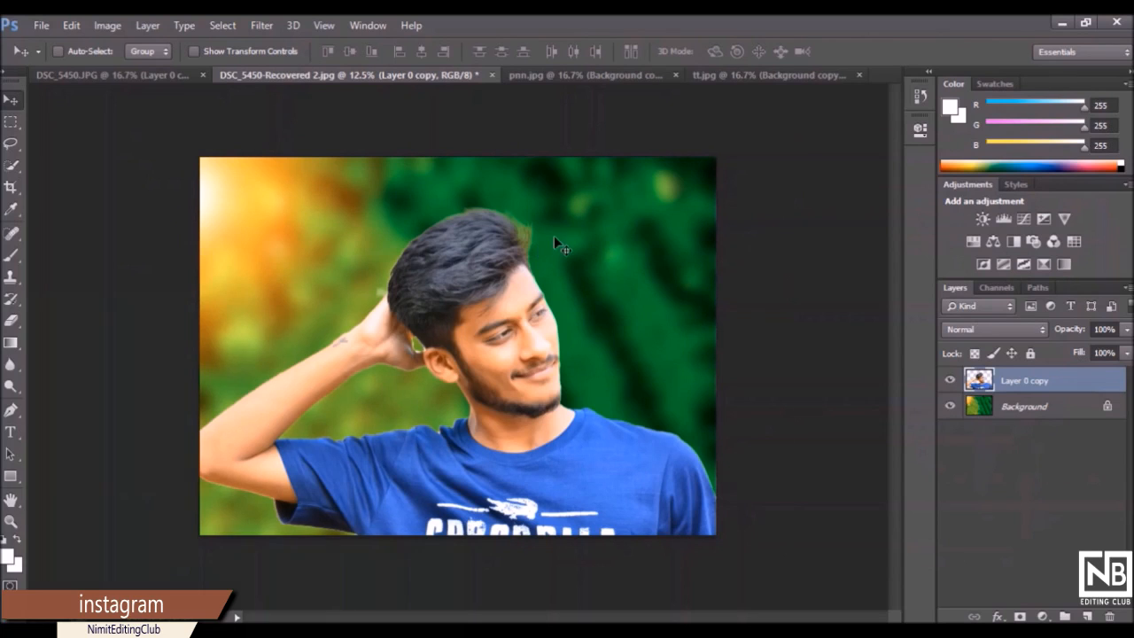
left_click(202, 77)
left_click(611, 255)
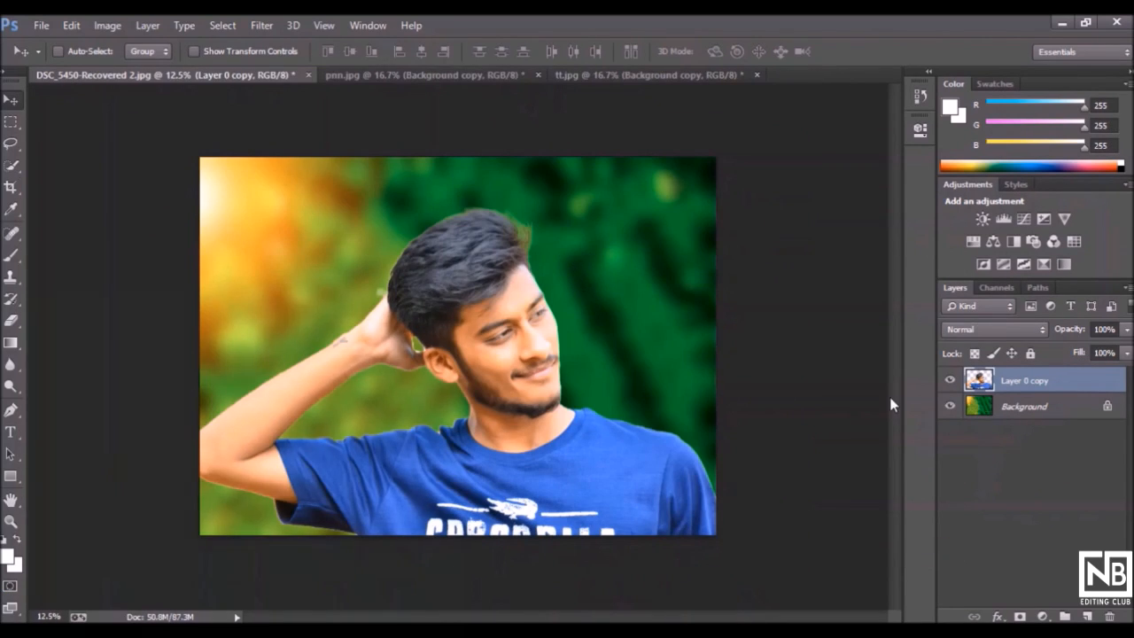
Convert the locked Background into a regular layer named Layer 0 and select the cutout layer above it
double_click(1064, 406)
left_click(709, 214)
left_click(1046, 380)
Set up the Eraser brush and erase the leftover light fringe around the cutout's hair
left_click(11, 320)
key("ctrl+plus")
key("ctrl+plus")
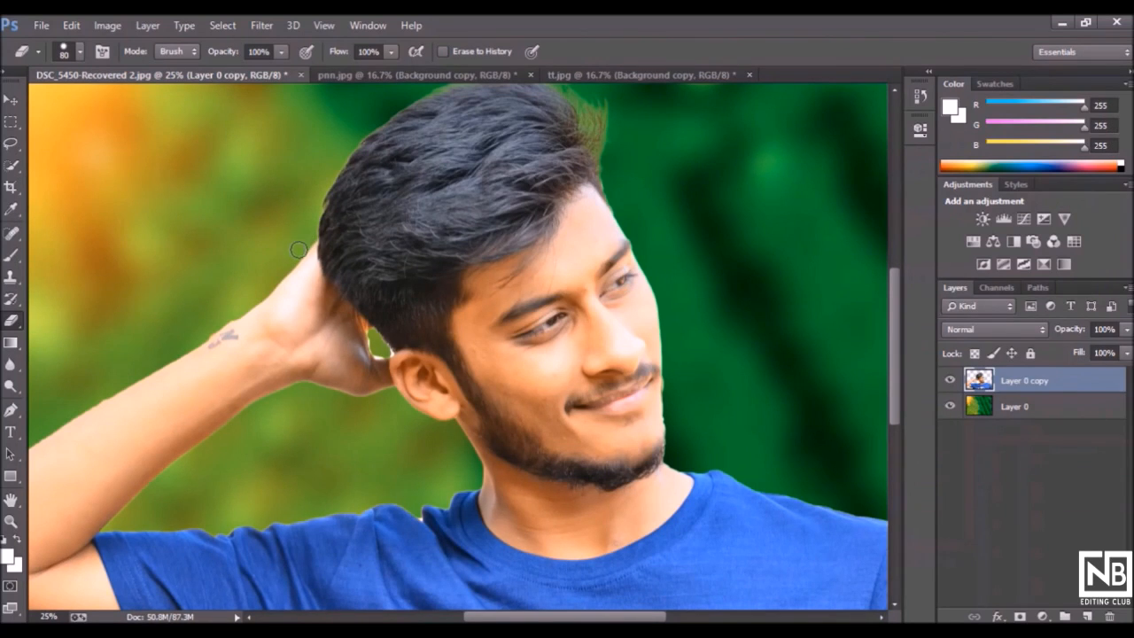
right_click(261, 215)
left_click_drag(497, 416, 786, 530)
left_click(157, 241)
scroll(371, 180, "up", 3)
mouse_move(436, 169)
left_mouse_down()
mouse_move(520, 151)
mouse_move(454, 166)
mouse_move(524, 158)
mouse_move(586, 177)
mouse_move(555, 159)
mouse_move(574, 186)
left_mouse_up()
left_click_drag(628, 236, 621, 229)
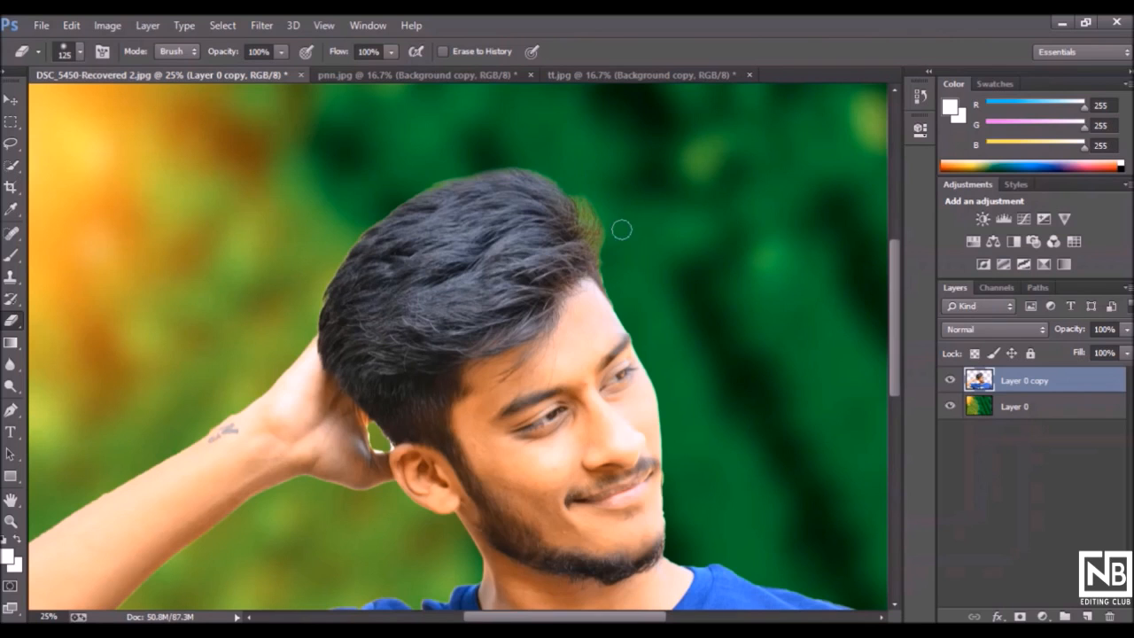
Erase the remaining background fringe between the hand and ear and along the cutout's shoulder and forearm
scroll(446, 163, "down", 5)
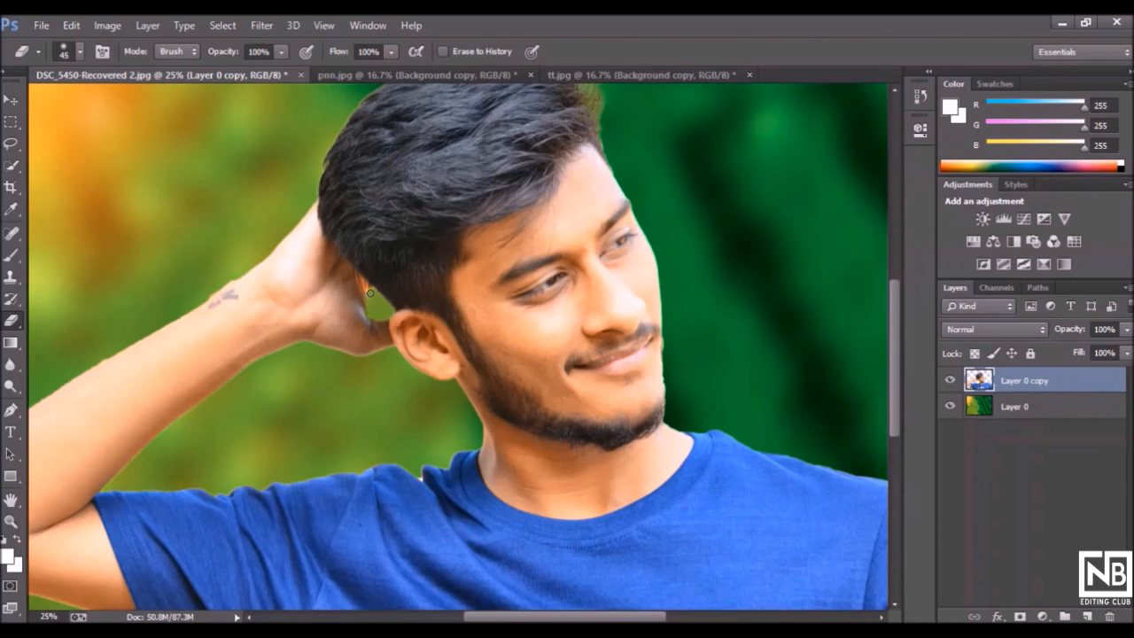
scroll(388, 307, "down", 2)
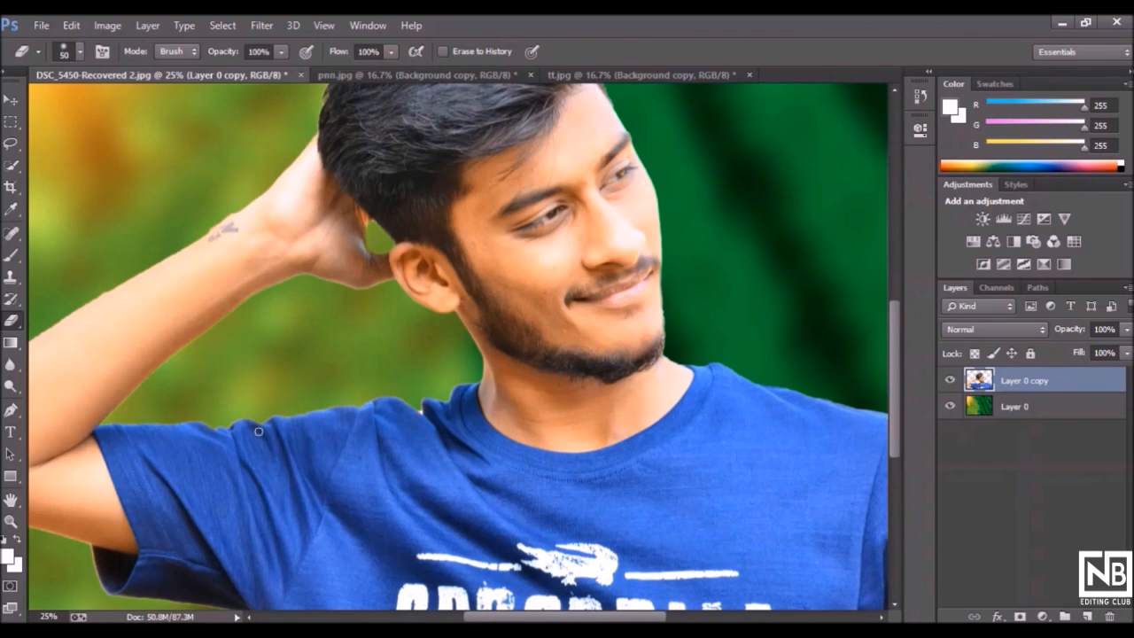
left_click_drag(511, 620, 483, 620)
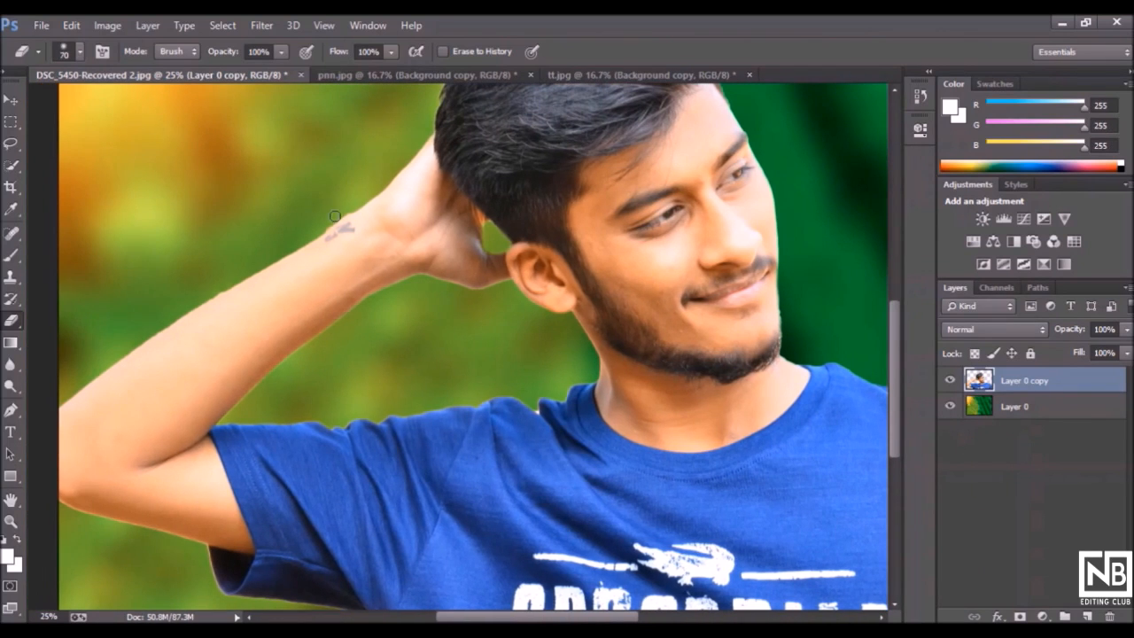
right_click(254, 196)
key("Escape")
left_click_drag(182, 312, 153, 328)
Open the Camera Raw Filter on the cutout with Exposure -0.20, Contrast +14, Highlights +12, Shadows -6, Whites -8 and Blacks -18
key("ctrl+minus")
key("ctrl+minus")
key("ctrl+plus")
left_click(262, 25)
left_click(319, 119)
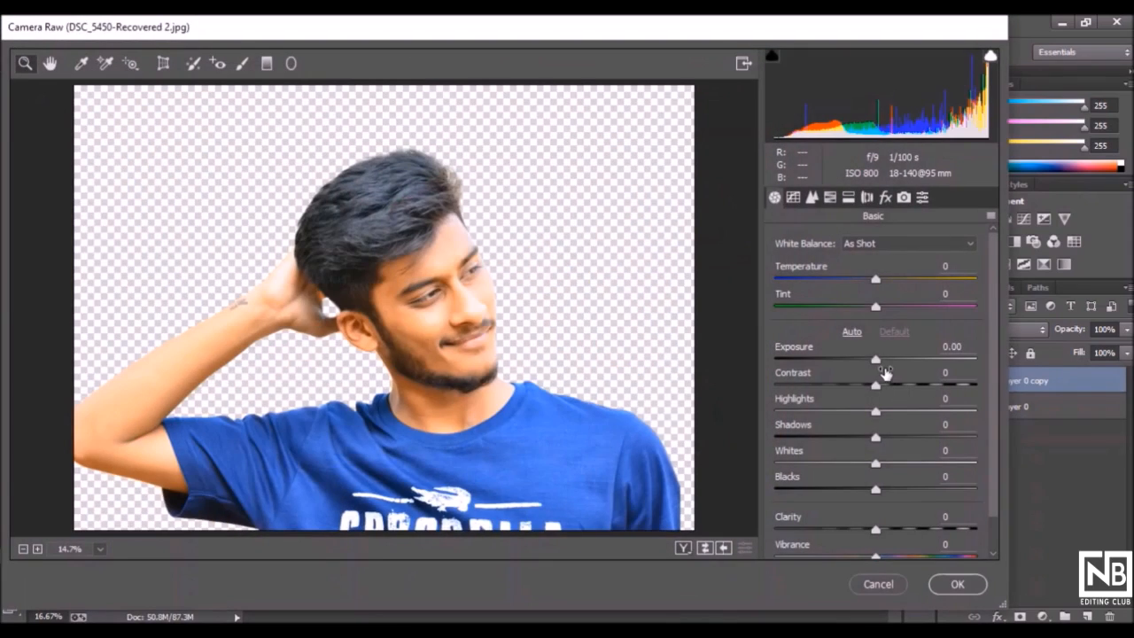
left_click_drag(884, 372, 858, 491)
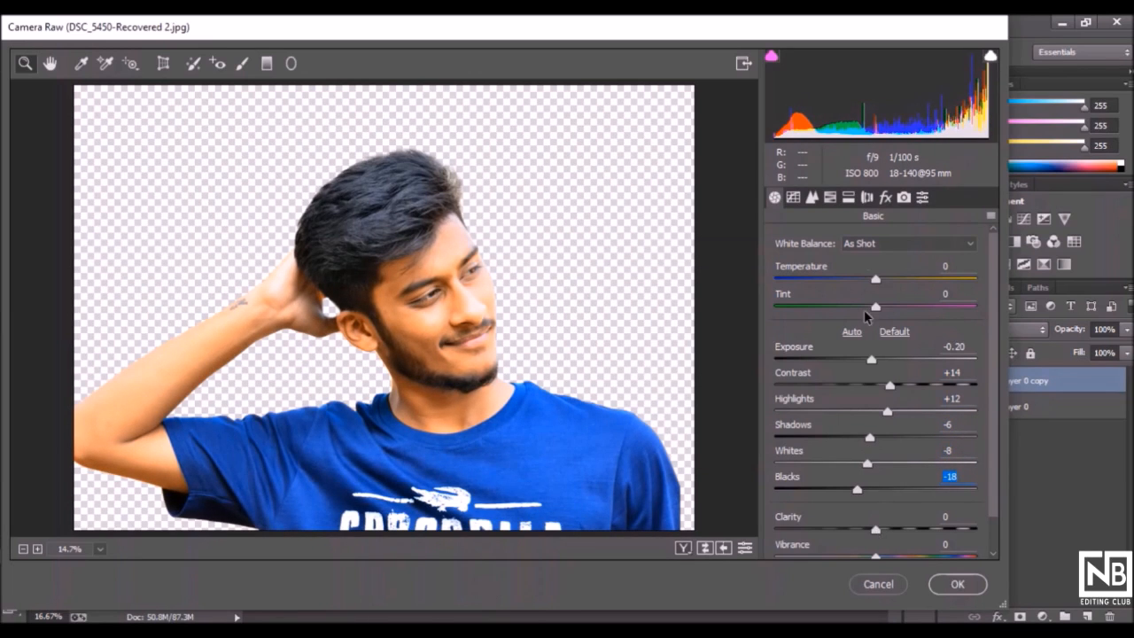
Set the Oranges luminance to +8 for the cutout's skin and apply the Camera Raw adjustments
left_click(849, 197)
left_click(831, 196)
left_click_drag(880, 347, 890, 347)
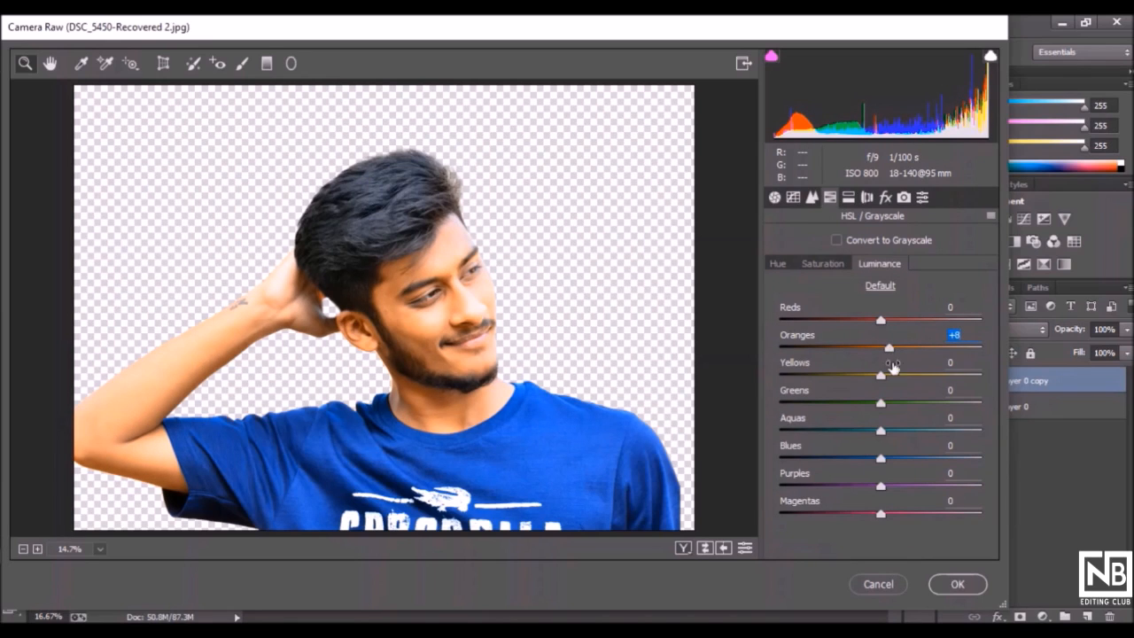
left_click(901, 199)
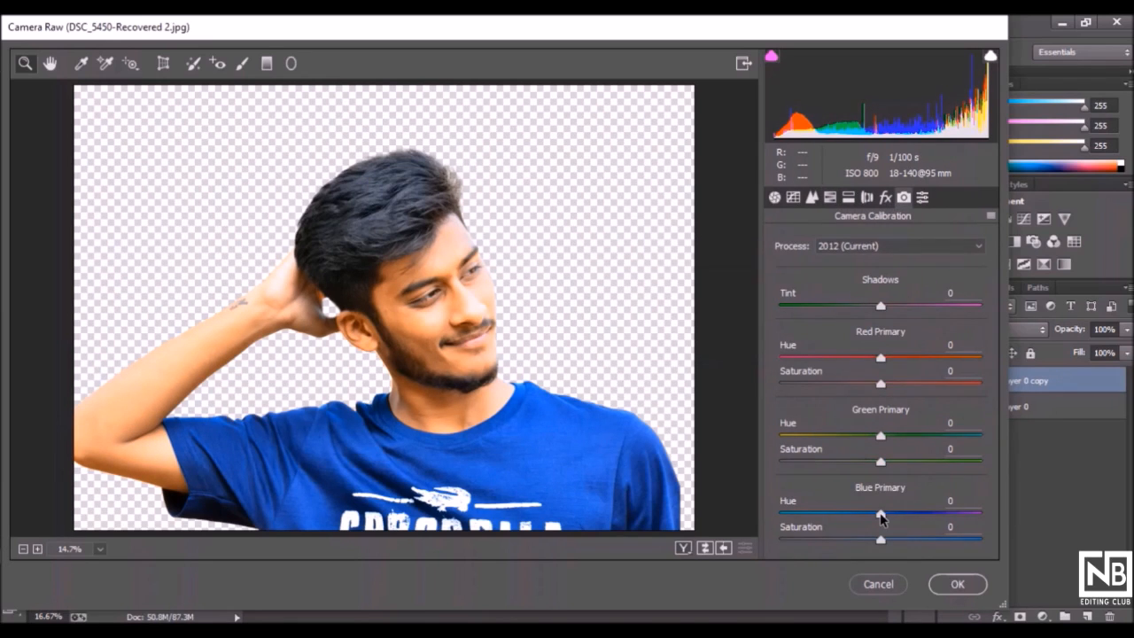
left_click(944, 585)
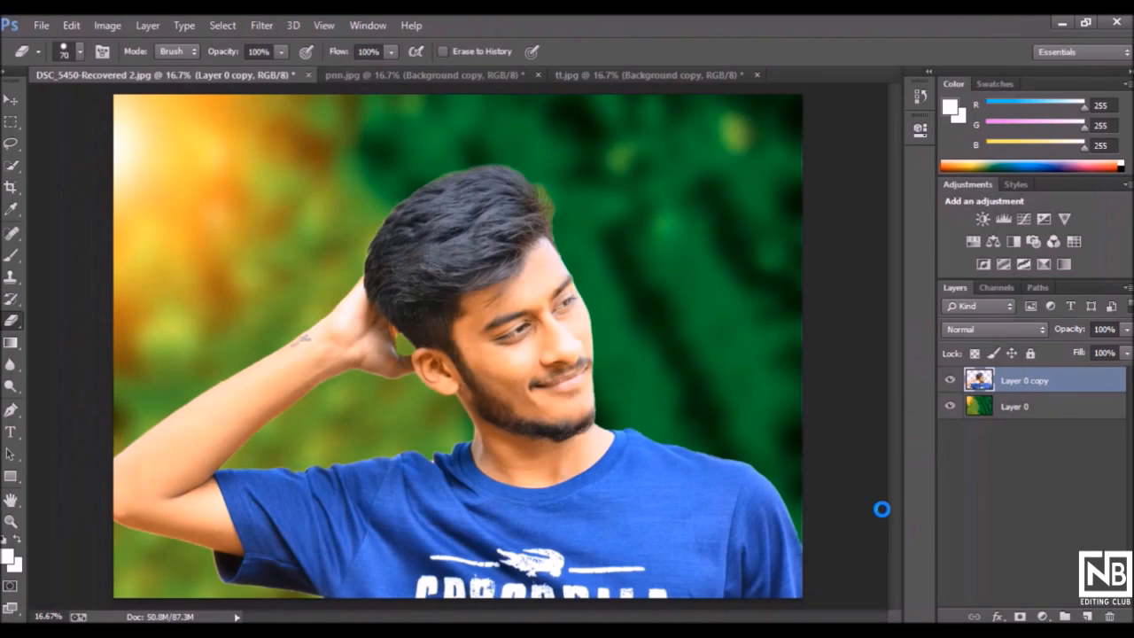
Open the Camera Raw Filter on background Layer 0 with Exposure +0.15, Contrast +10, Highlights -23 and Shadows -35
key("ctrl+minus")
key("ctrl+minus")
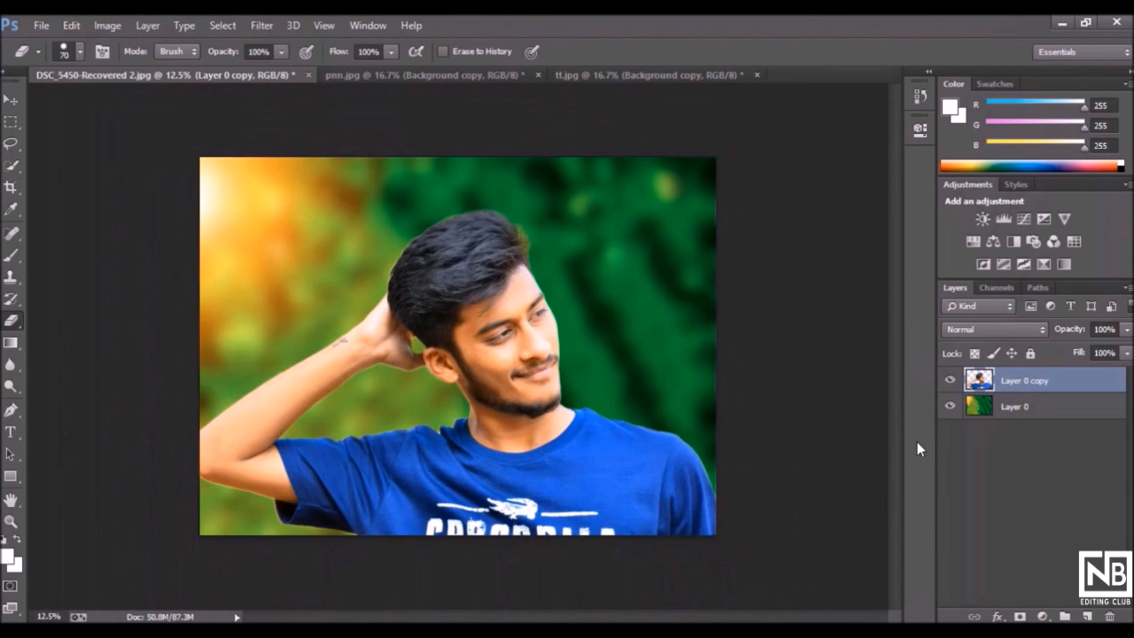
key("ctrl+plus")
key("ctrl+plus")
key("ctrl+minus")
left_click(1057, 409)
left_click(261, 24)
left_click(292, 120)
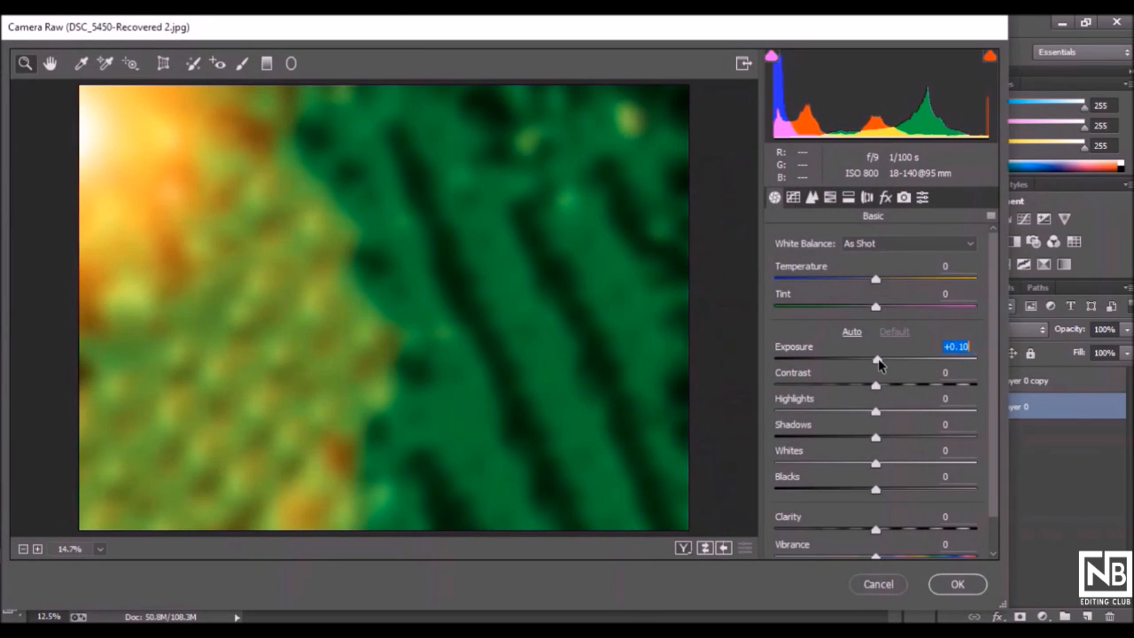
left_click_drag(875, 362, 887, 387)
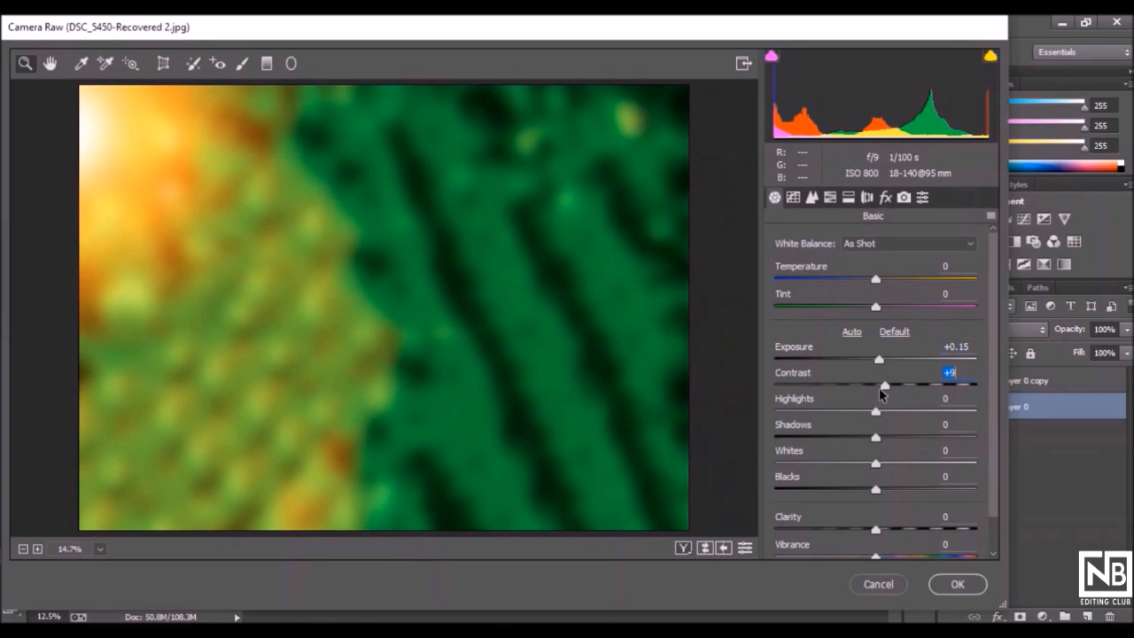
left_click_drag(875, 432, 849, 417)
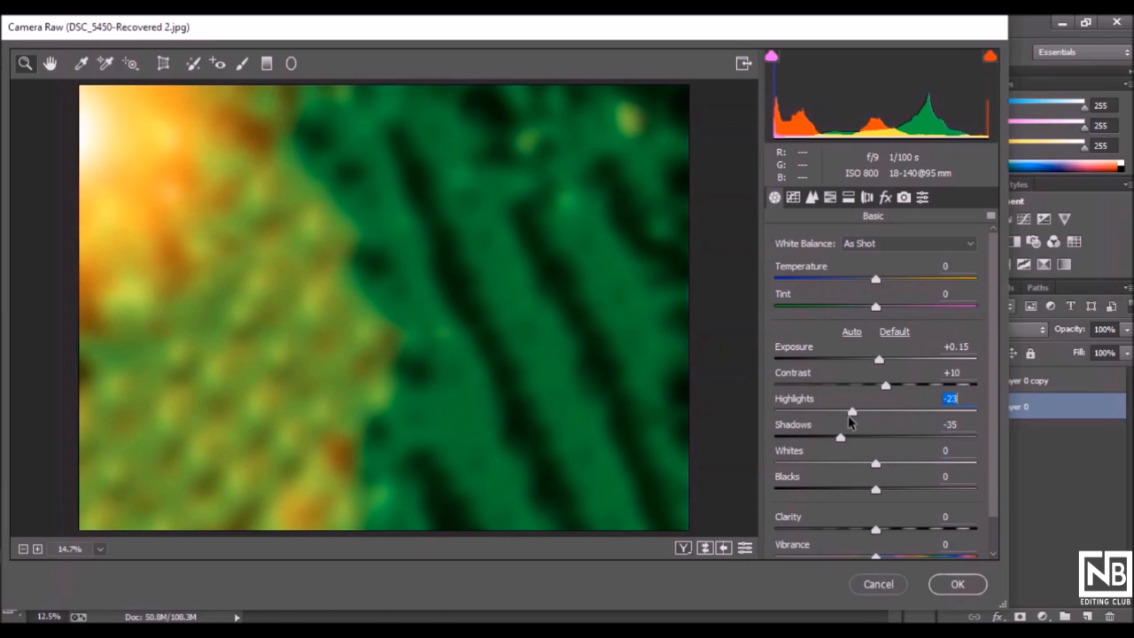
Adjust the background's Whites, Blacks, Clarity and Vibrance and apply the Camera Raw adjustments
left_click_drag(874, 465, 859, 491)
left_click_drag(876, 530, 865, 563)
left_click(944, 596)
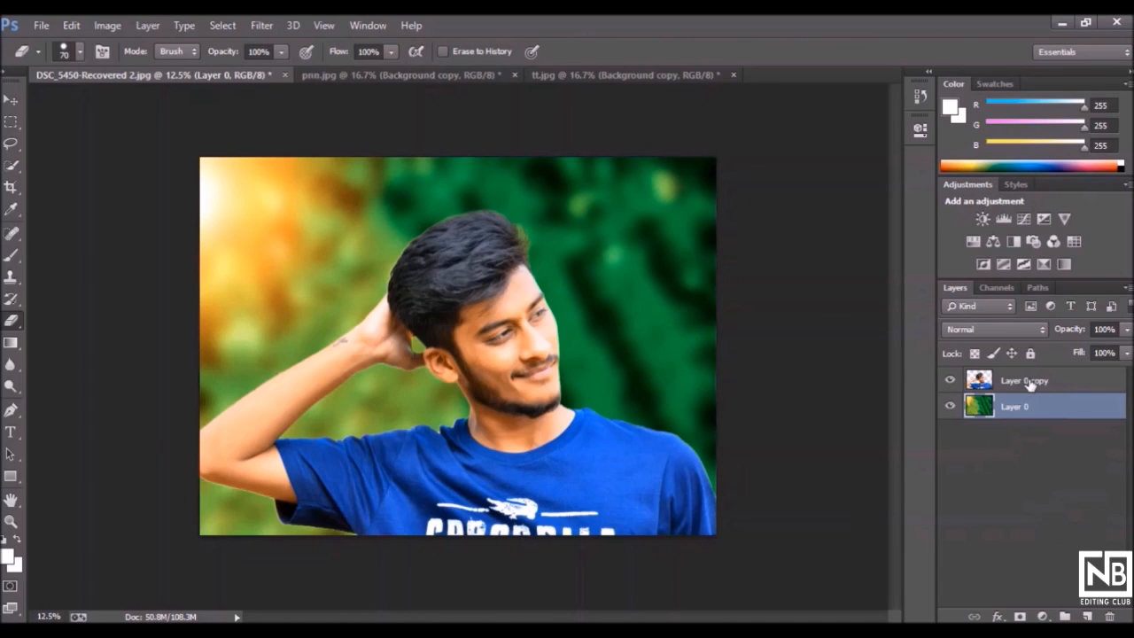
Select the cutout layer Layer 0 copy and activate the Lasso tool
left_click(1030, 382)
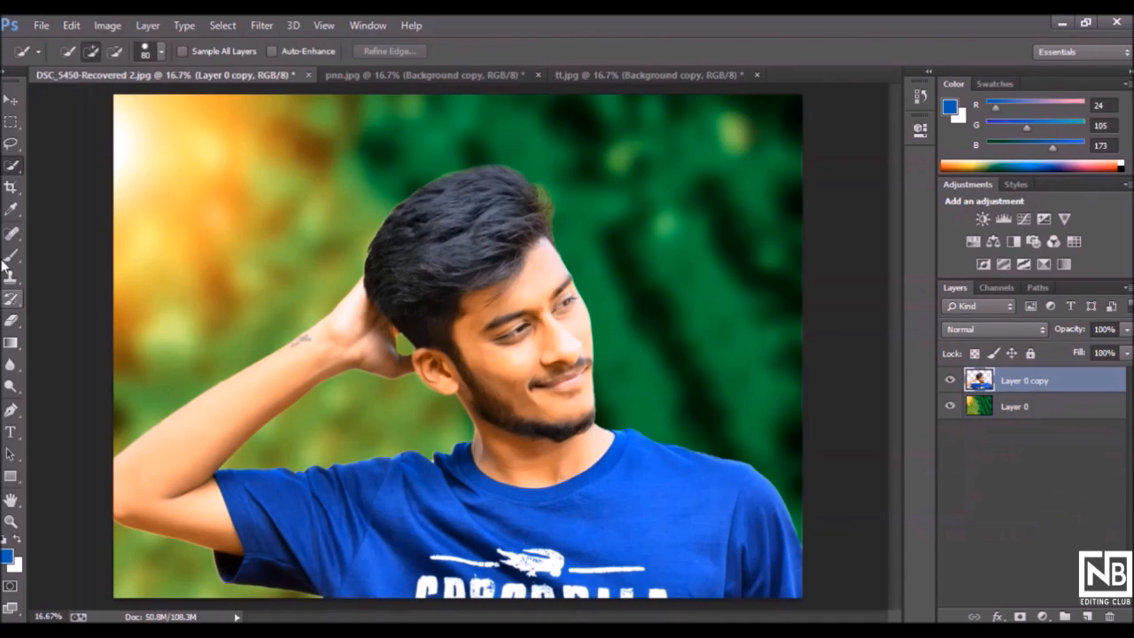
key("l")
mouse_move(660, 560)
left_mouse_down()
mouse_move(465, 550)
mouse_move(419, 562)
left_mouse_up()
mouse_move(474, 590)
left_mouse_down()
mouse_move(602, 600)
mouse_move(660, 562)
left_mouse_up()
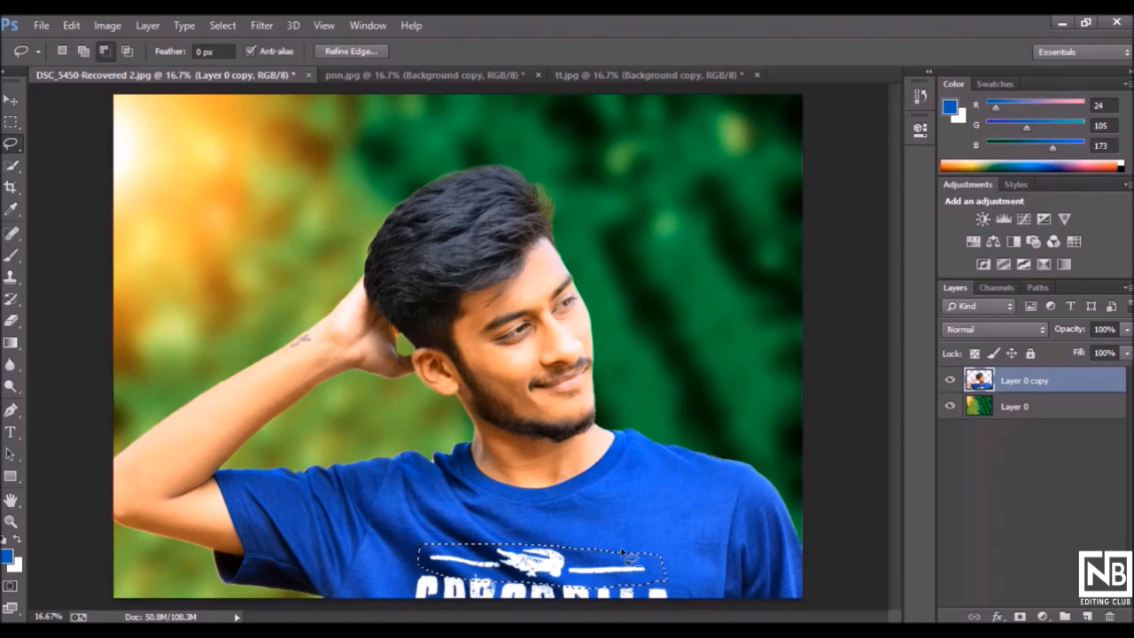
left_click(561, 527)
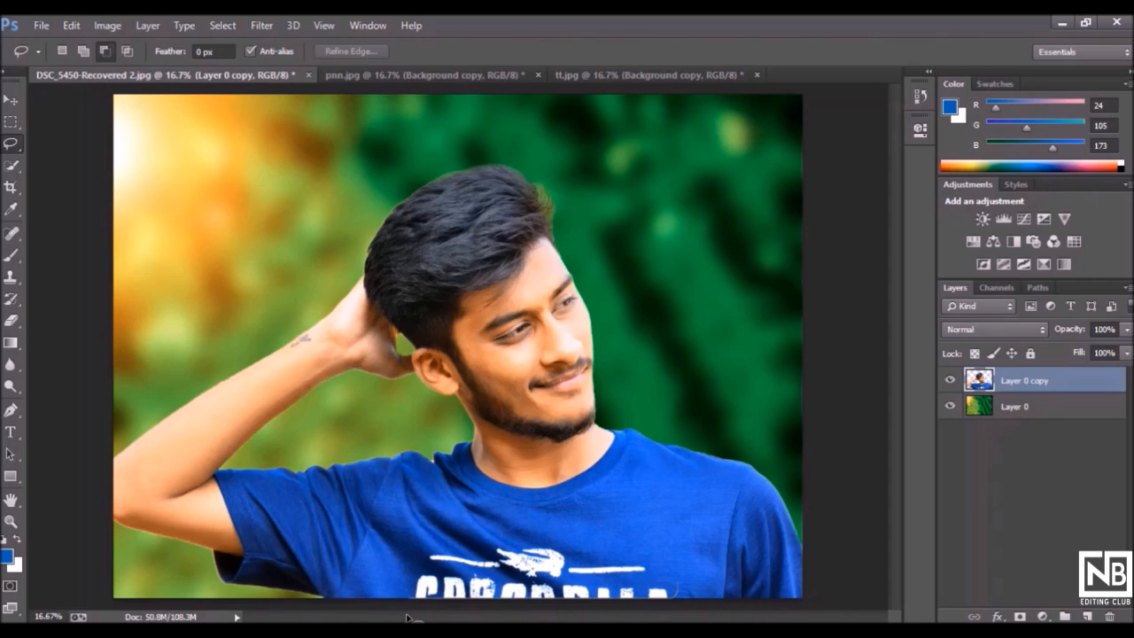
Lasso the white logo and lettering on the shirt, replace them with matching blue fabric using Fill, and deselect
mouse_move(416, 592)
left_mouse_down()
mouse_move(430, 549)
mouse_move(588, 537)
mouse_move(672, 565)
mouse_move(669, 592)
left_mouse_up()
right_click(667, 587)
left_click(744, 282)
left_click(665, 226)
right_click(538, 599)
left_click(629, 462)
key("Return")
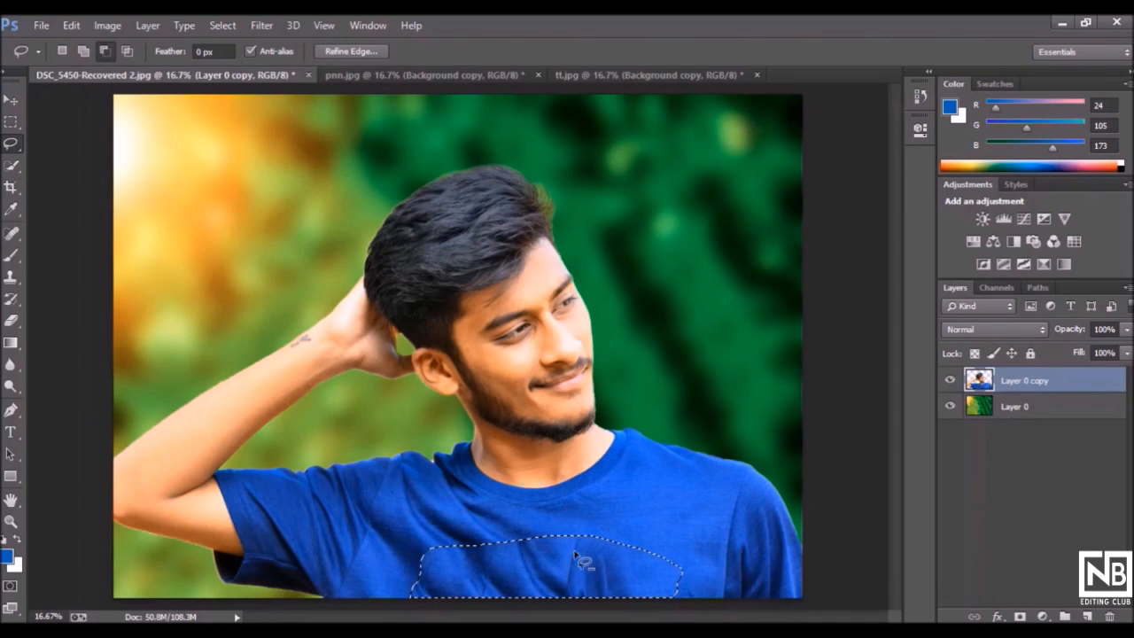
left_click(224, 25)
left_click(239, 60)
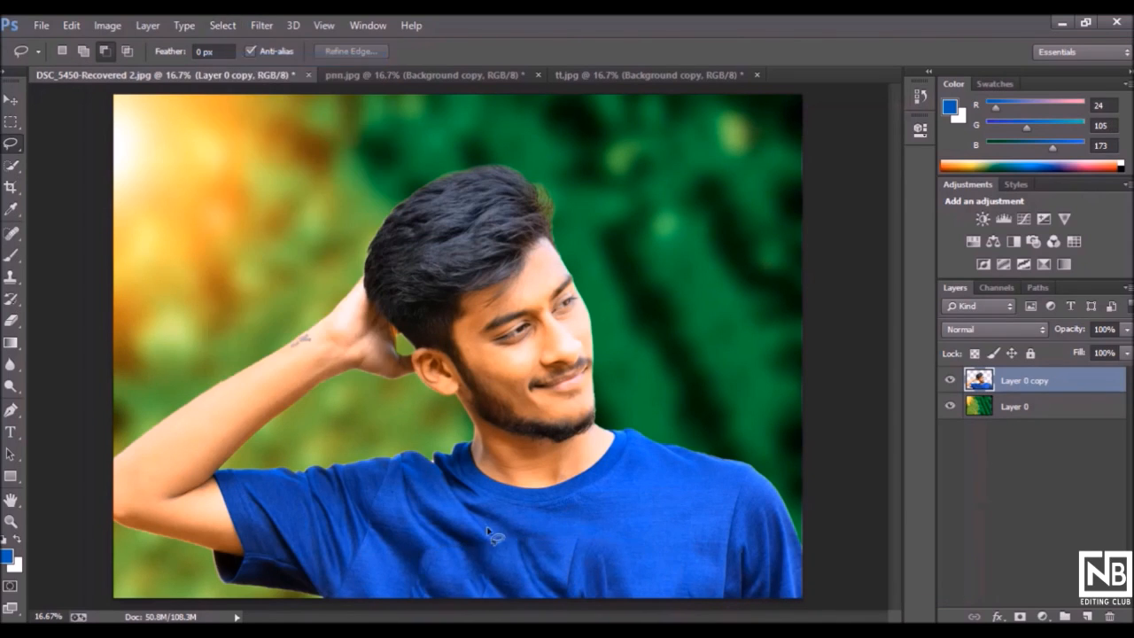
Lasso the uneven patch just right of the shirt's lower centre, smooth it out with Fill, and deselect
left_click_drag(640, 611, 643, 596)
right_click(595, 581)
left_click(651, 432)
left_click(681, 191)
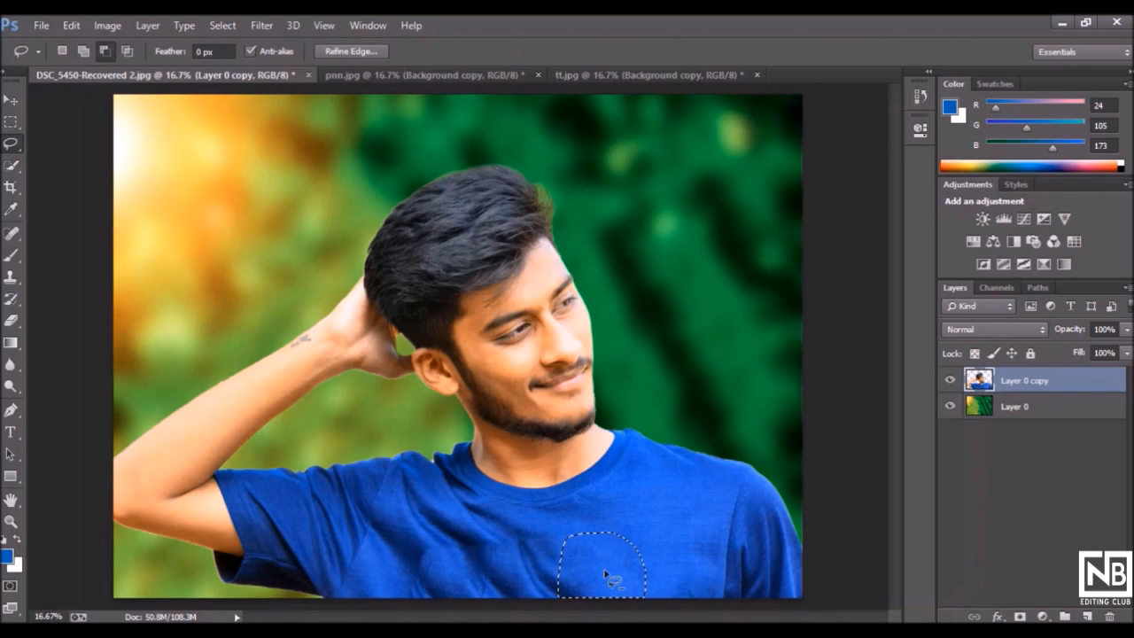
right_click(603, 564)
left_click(661, 227)
Lasso the creased patch at the lower centre of the shirt, blend it with Fill, and deselect
mouse_move(551, 535)
left_mouse_down()
mouse_move(509, 552)
mouse_move(509, 596)
mouse_move(569, 611)
mouse_move(567, 540)
left_mouse_up()
right_click(540, 538)
left_click(610, 417)
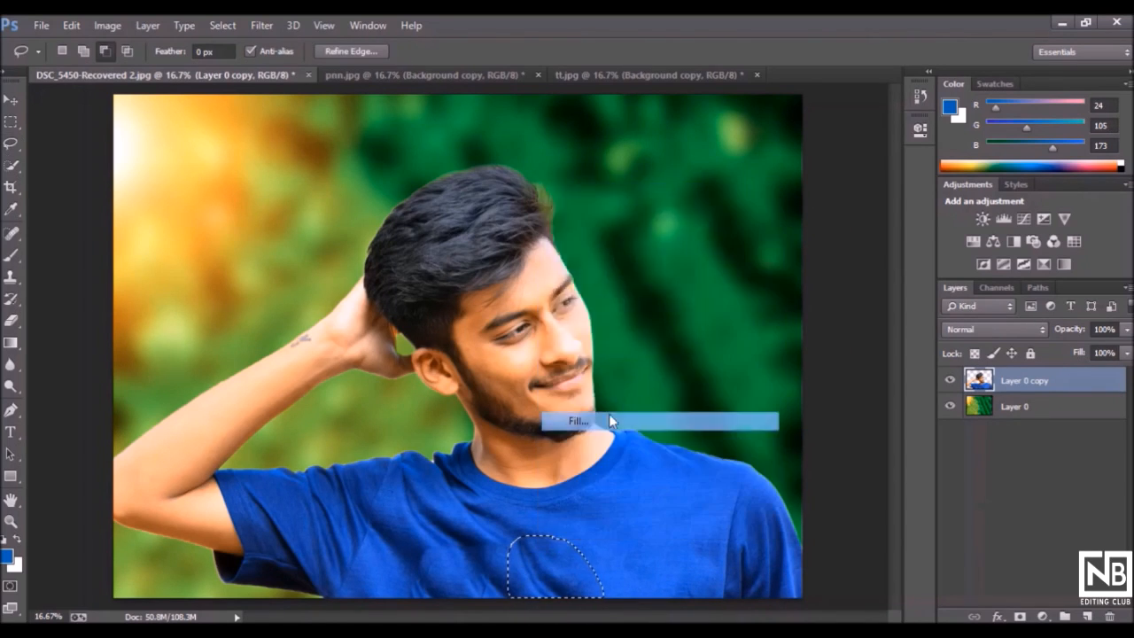
left_click(674, 189)
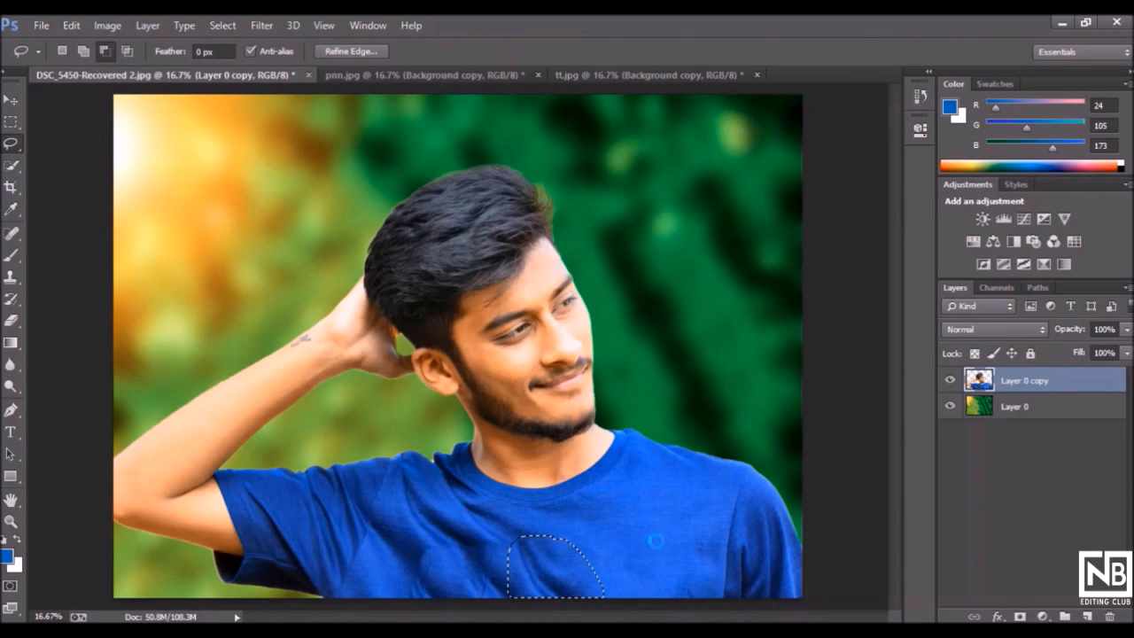
right_click(548, 556)
left_click(667, 214)
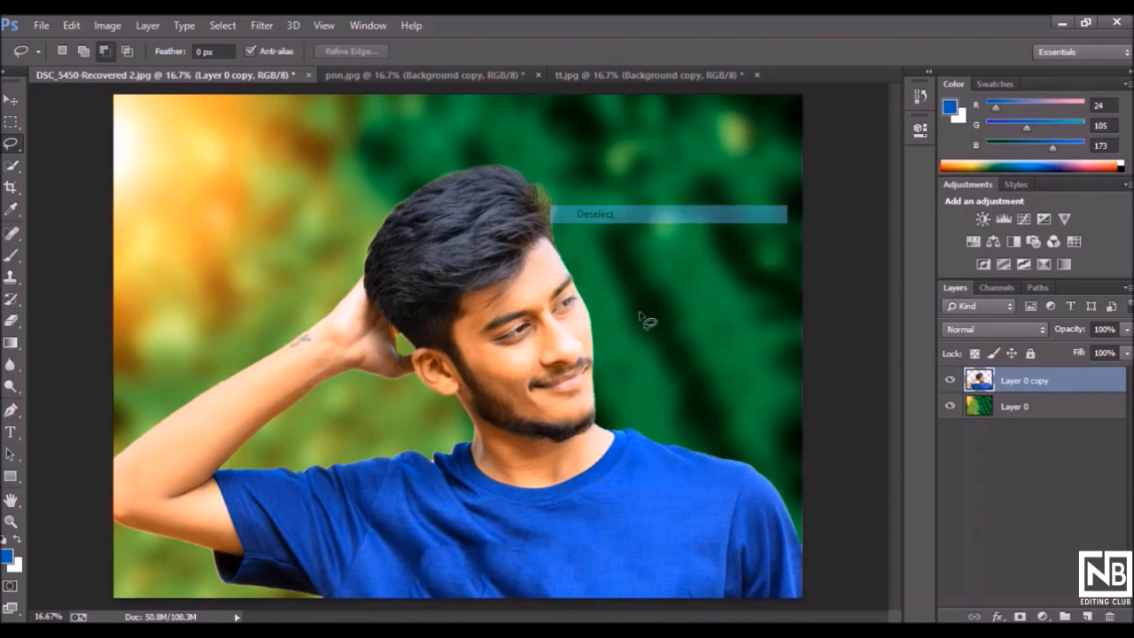
Lasso the uneven patch on the lower right part of the shirt, blend it with Fill, and deselect
left_click_drag(692, 587, 693, 588)
right_click(693, 588)
left_click(719, 469)
left_click(658, 187)
right_click(681, 564)
left_click(769, 199)
Lasso the wide creased patch along the shirt's lower edge left of centre, replace it with Content-Aware Fill, and deselect
mouse_move(490, 543)
left_mouse_down()
mouse_move(412, 556)
mouse_move(405, 580)
mouse_move(419, 603)
mouse_move(497, 601)
mouse_move(519, 547)
left_mouse_up()
right_click(519, 548)
left_click(537, 431)
left_click(659, 186)
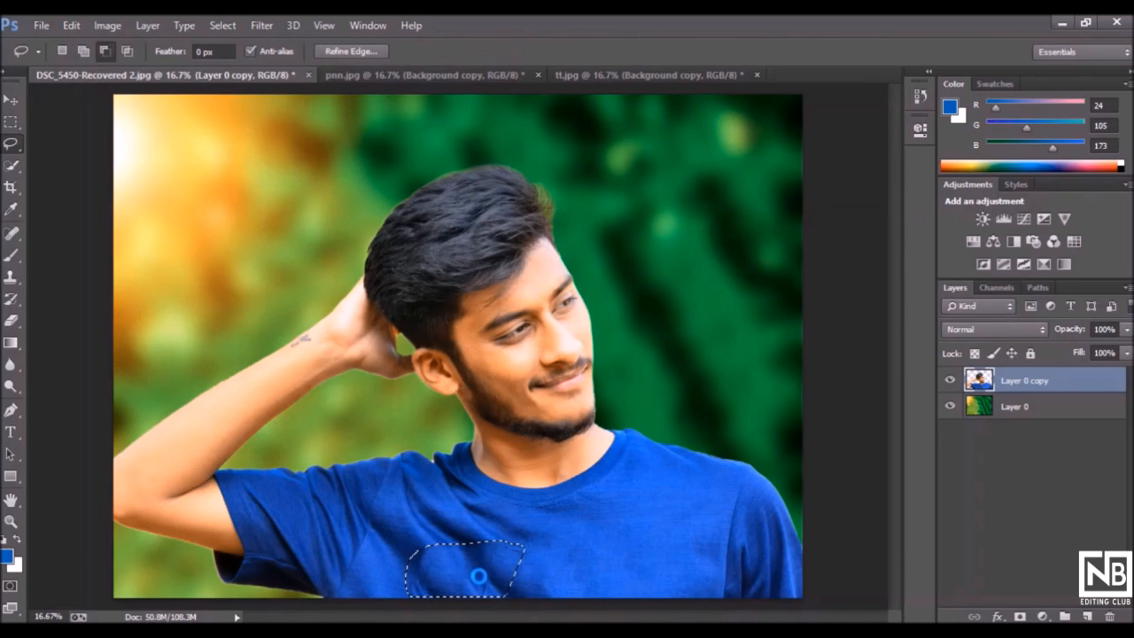
right_click(454, 556)
left_click(531, 212)
Lasso the small creased patch at the shirt's lower edge below the neck, blend it with Content-Aware Fill, and deselect
mouse_move(488, 560)
left_mouse_down()
mouse_move(445, 585)
mouse_move(466, 605)
mouse_move(505, 607)
mouse_move(493, 560)
left_mouse_up()
right_click(472, 566)
left_click(532, 446)
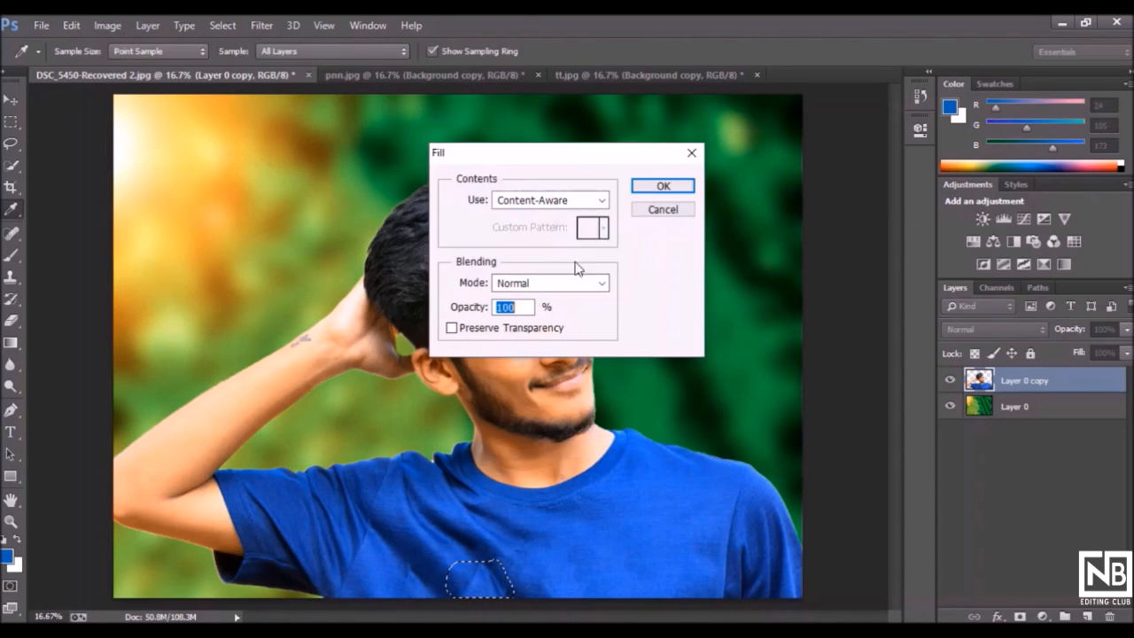
left_click(661, 185)
right_click(505, 576)
left_click(642, 250)
right_click(614, 385)
Lasso the small dark fold further left along the shirt's lower edge, smooth it with Content-Aware Fill, and deselect
mouse_move(434, 585)
left_mouse_down()
mouse_move(401, 565)
mouse_move(403, 599)
mouse_move(435, 580)
mouse_move(422, 563)
left_mouse_up()
right_click(422, 564)
left_click(457, 446)
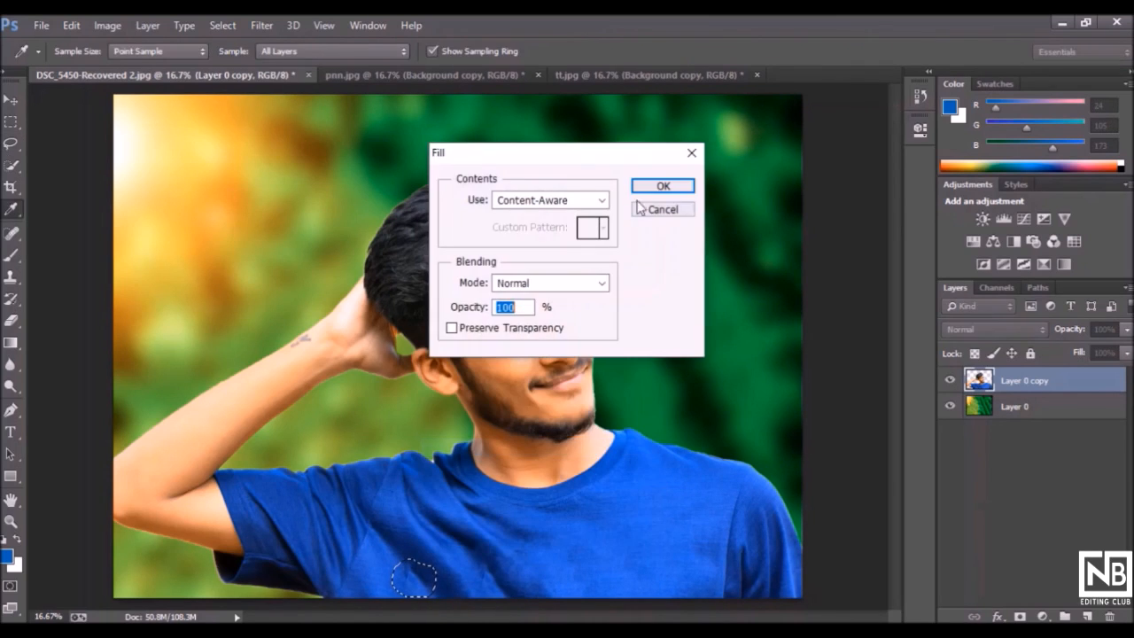
left_click(664, 185)
right_click(425, 519)
left_click(600, 182)
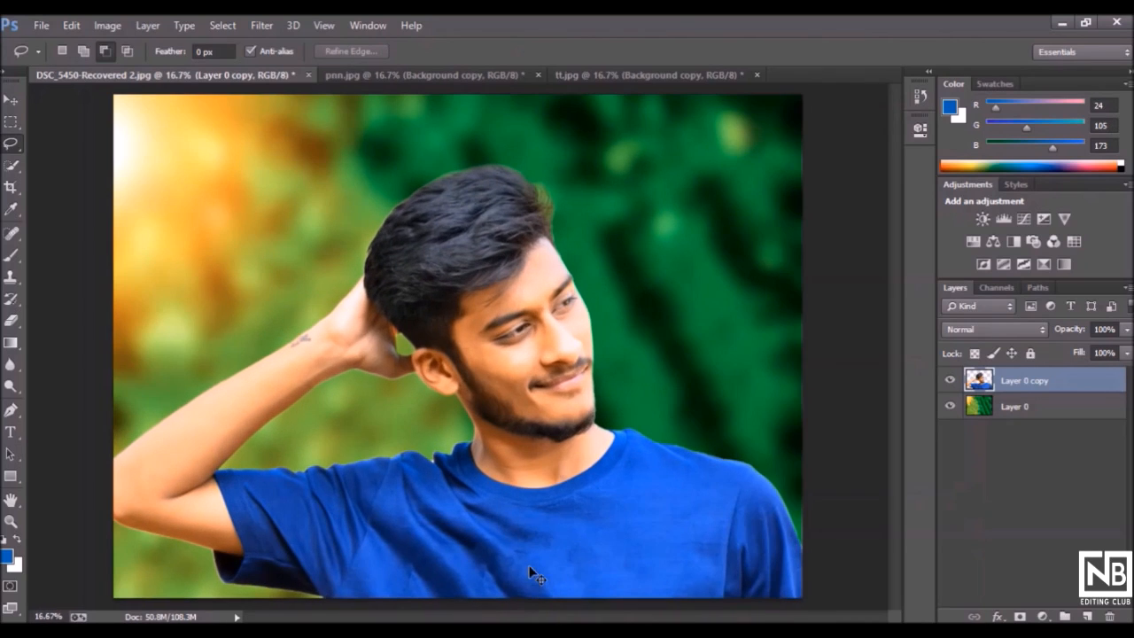
Lasso the narrow remaining crease near the shirt's lower edge, blend it using Fill, and deselect
mouse_move(496, 561)
left_mouse_down()
mouse_move(460, 583)
mouse_move(470, 597)
mouse_move(499, 568)
left_mouse_up()
right_click(483, 559)
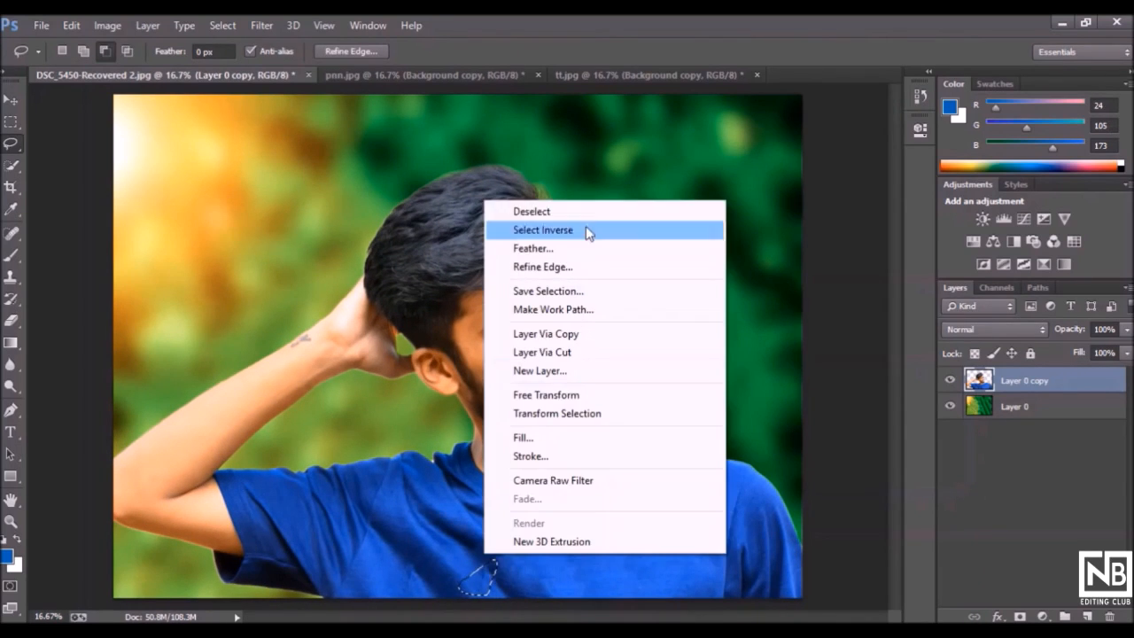
left_click(549, 438)
left_click(662, 189)
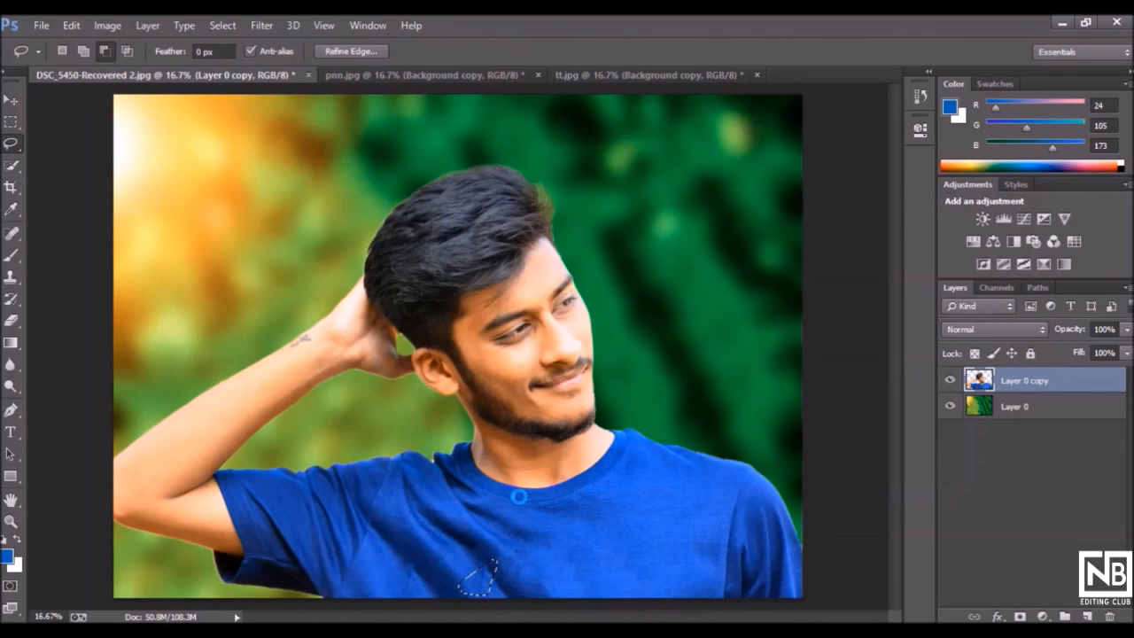
right_click(510, 559)
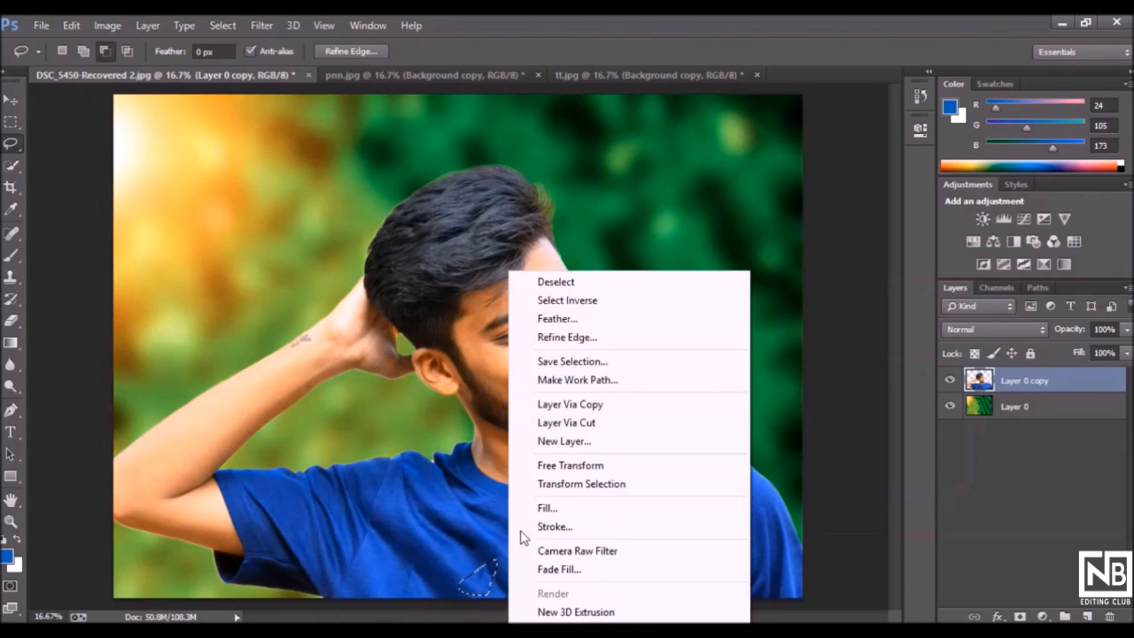
left_click(600, 284)
Select the whole blue shirt, including the dark sleeve opening, with the Quick Selection tool
key("ctrl+minus")
left_click(10, 164)
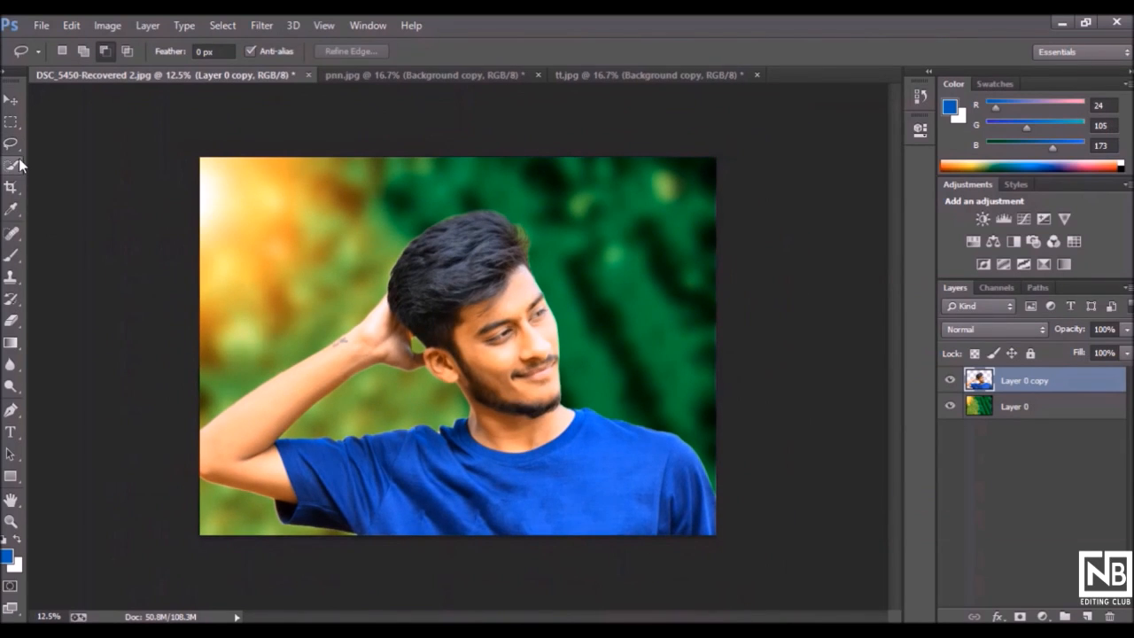
mouse_move(603, 430)
left_mouse_down()
mouse_move(629, 433)
mouse_move(703, 524)
mouse_move(633, 534)
mouse_move(439, 521)
mouse_move(342, 482)
mouse_move(313, 500)
left_mouse_up()
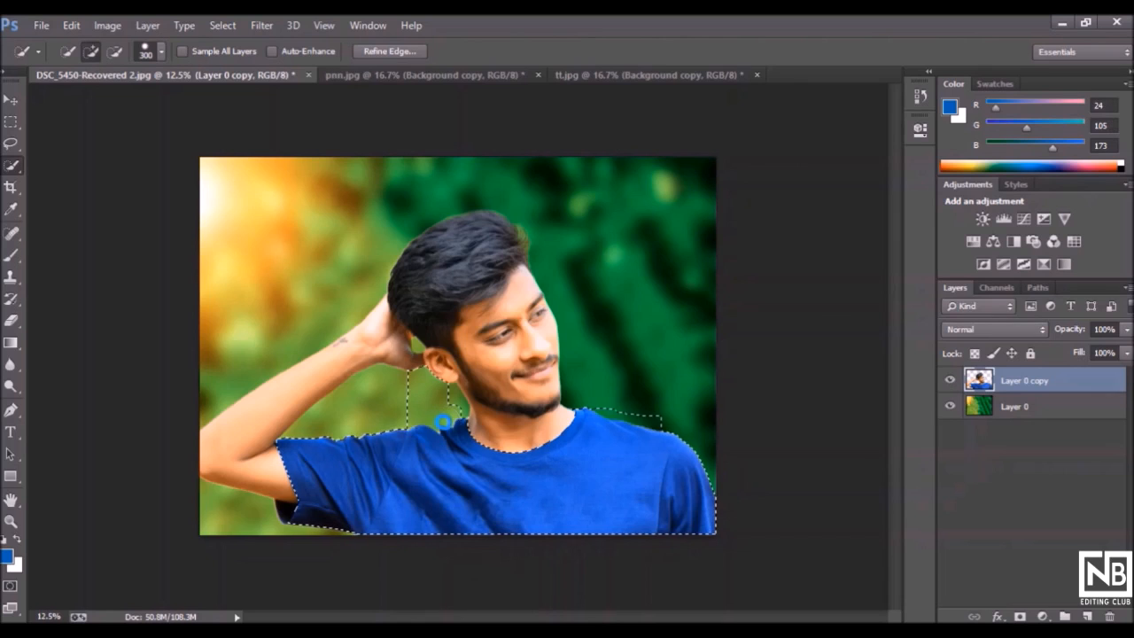
left_click(290, 513)
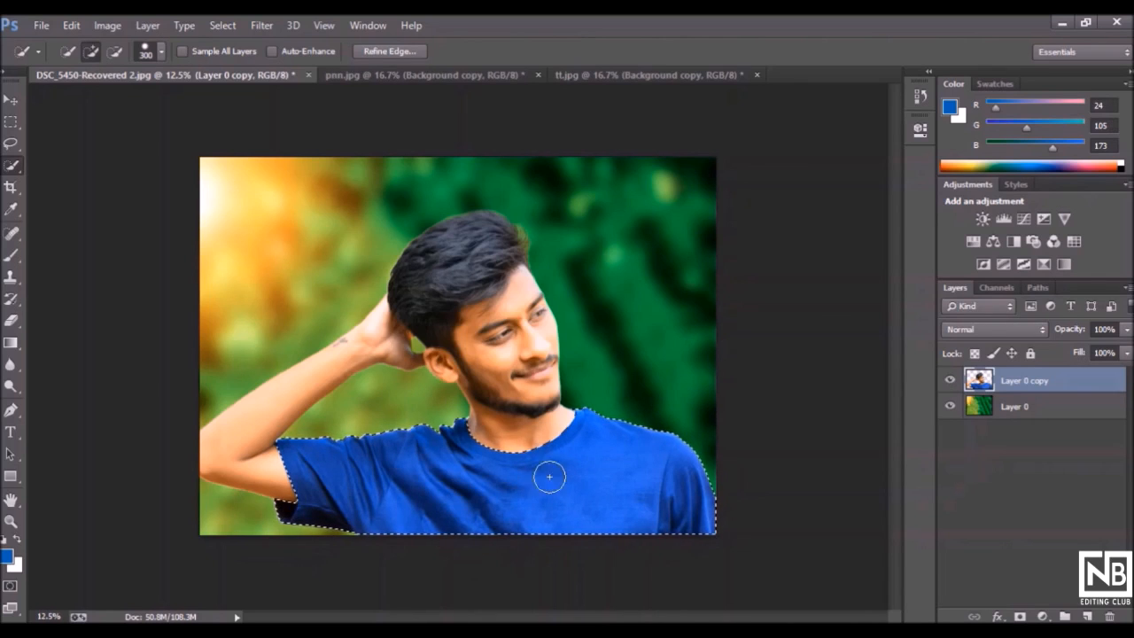
Feather the shirt selection and copy the shirt to its own layer
right_click(629, 476)
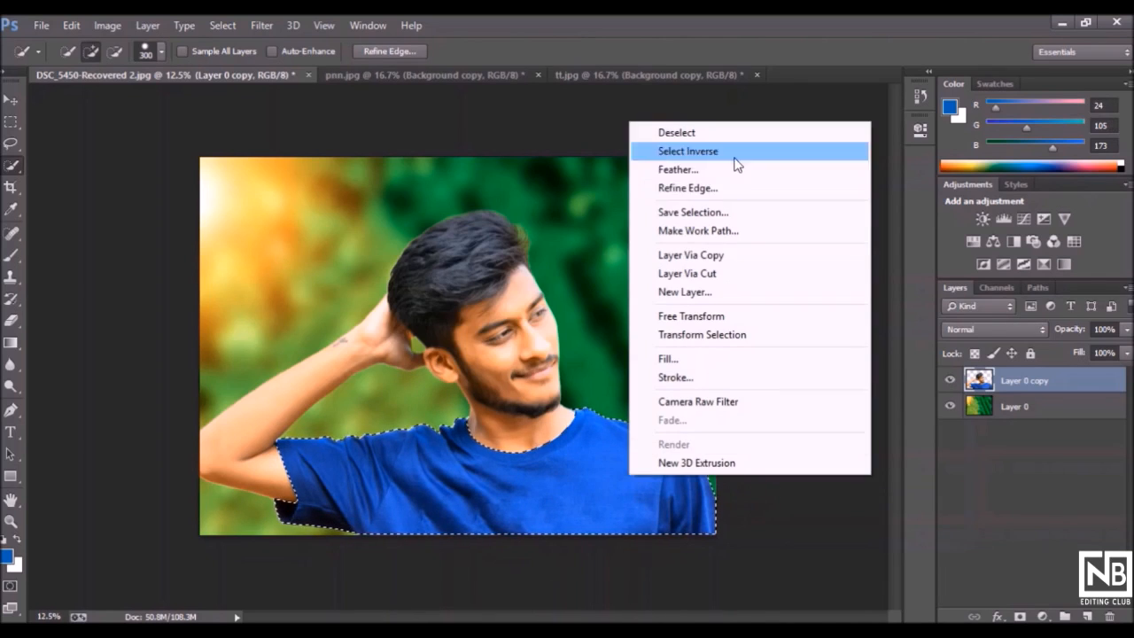
left_click(716, 177)
key("Return")
right_click(591, 478)
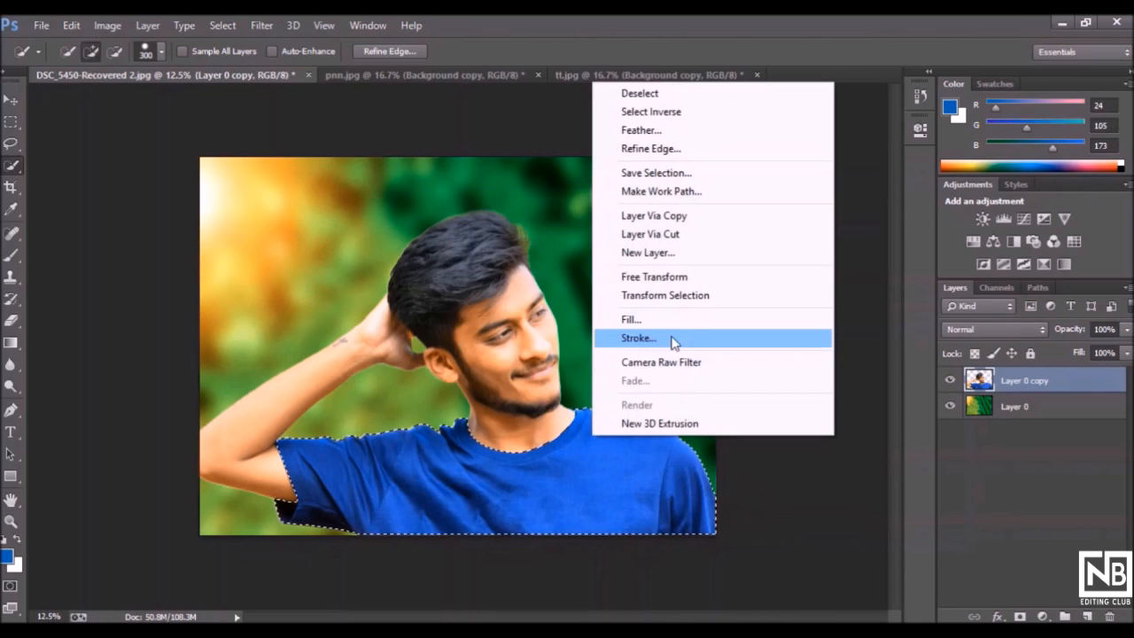
left_click(647, 218)
Add a Hue/Saturation adjustment clipped to the copied shirt layer, with hue +135, saturation +40 and lightness -29
left_click(1043, 616)
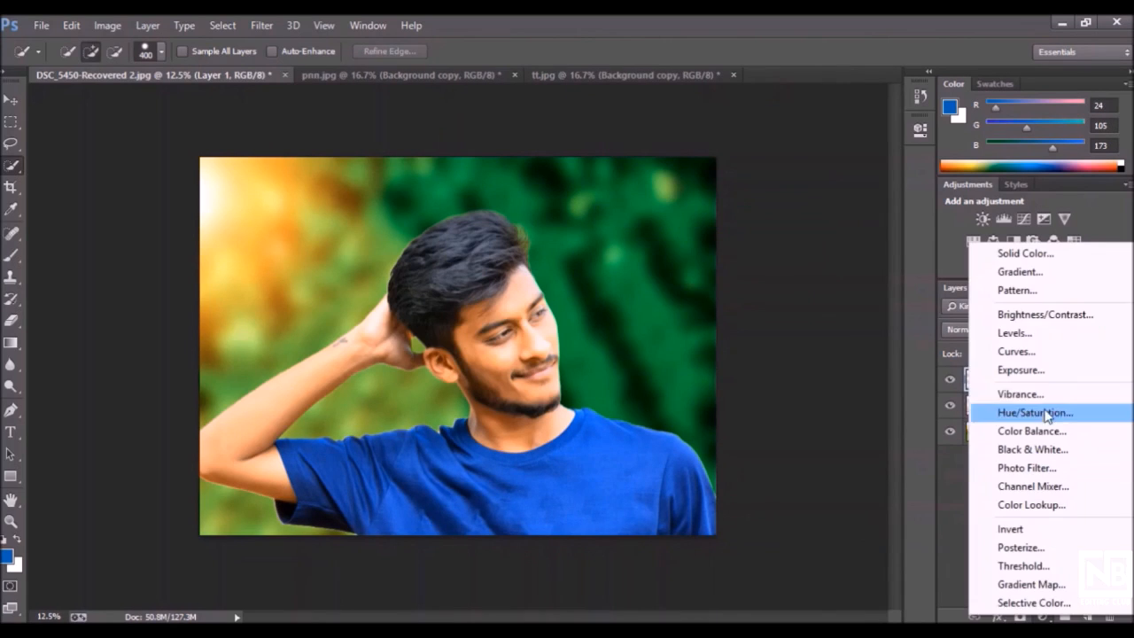
left_click(1028, 409)
left_click(773, 402)
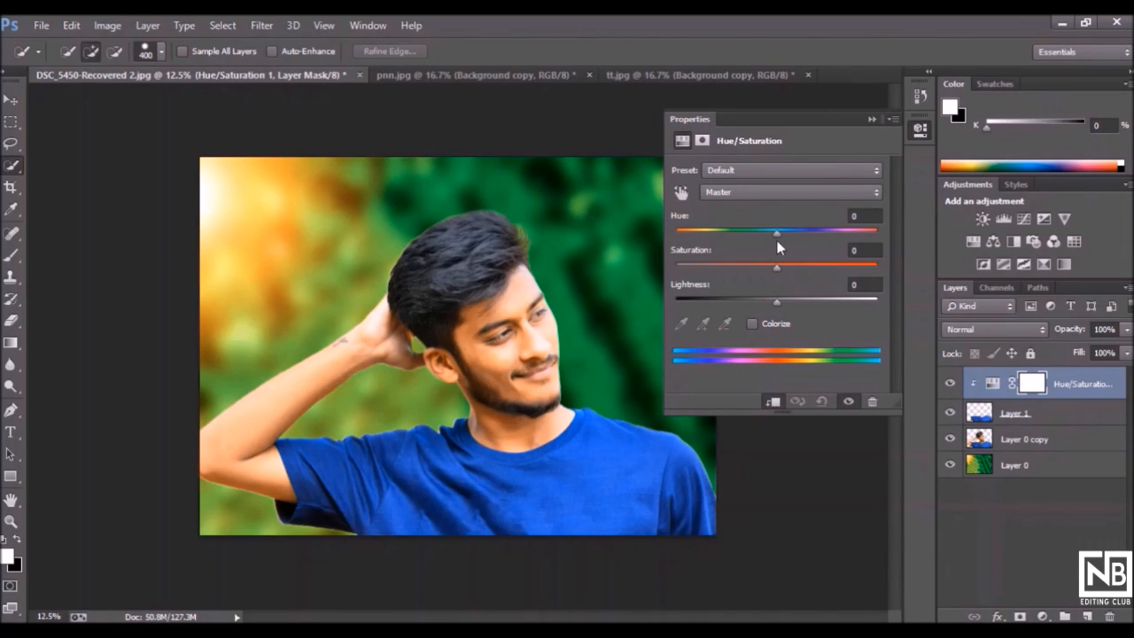
left_click_drag(779, 233, 861, 252)
left_click_drag(777, 268, 816, 268)
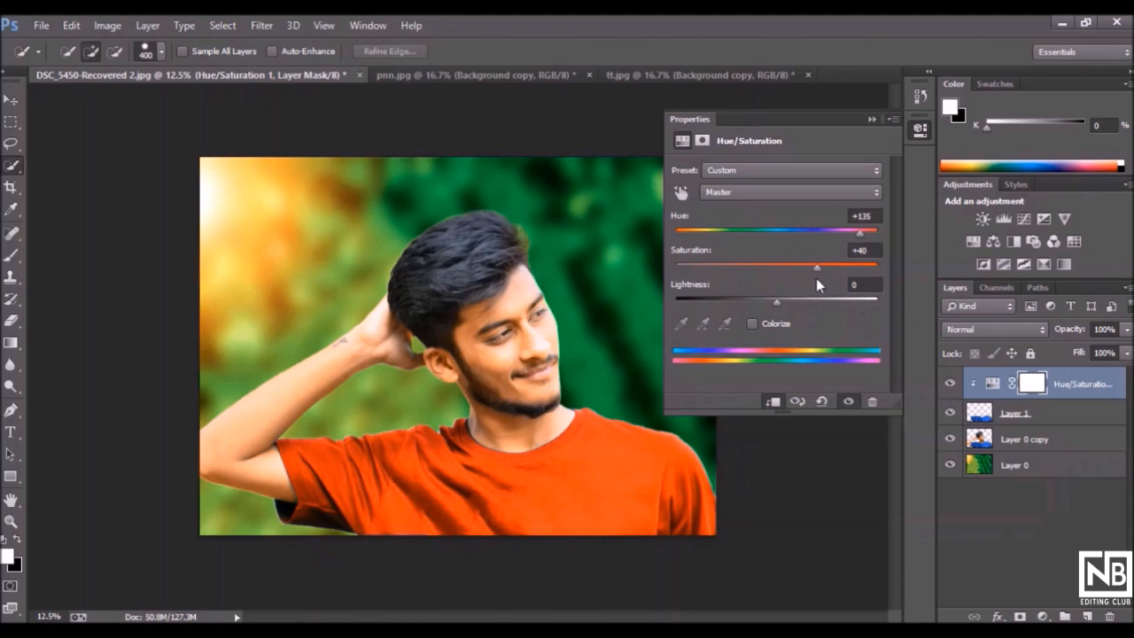
mouse_move(770, 301)
left_mouse_down()
mouse_move(782, 303)
mouse_move(754, 312)
mouse_move(748, 302)
left_mouse_up()
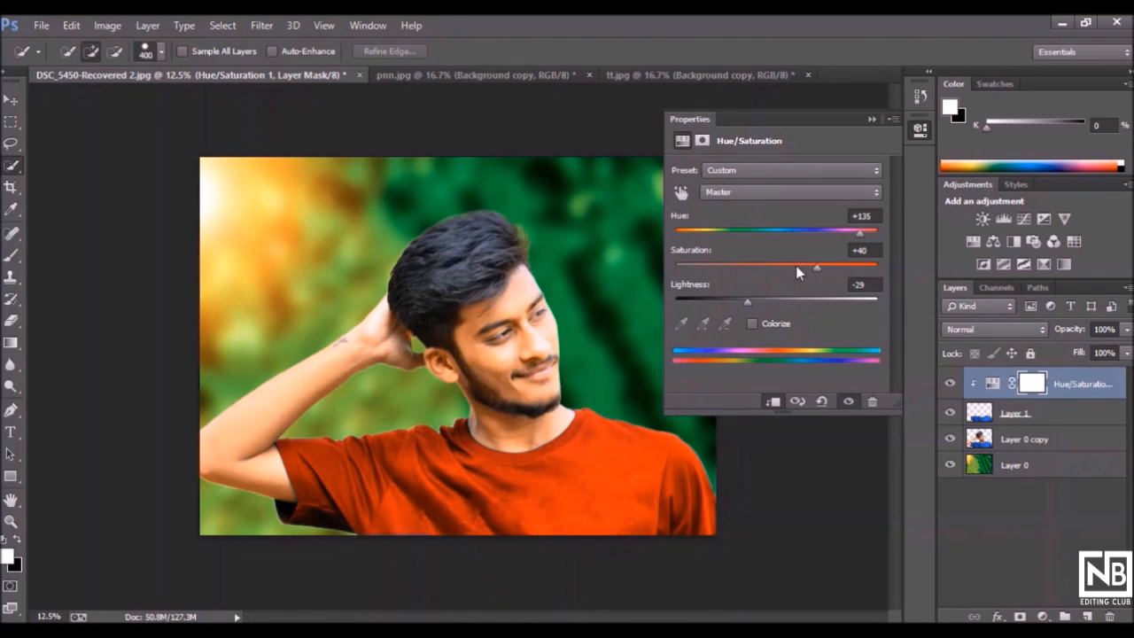
Fine-tune the shirt adjustment's saturation and hue to a deeper orange-red, and merge it down into the shirt layer
left_click_drag(828, 270, 758, 267)
left_click_drag(863, 234, 856, 278)
left_click(870, 119)
right_click(1070, 384)
left_click(784, 497)
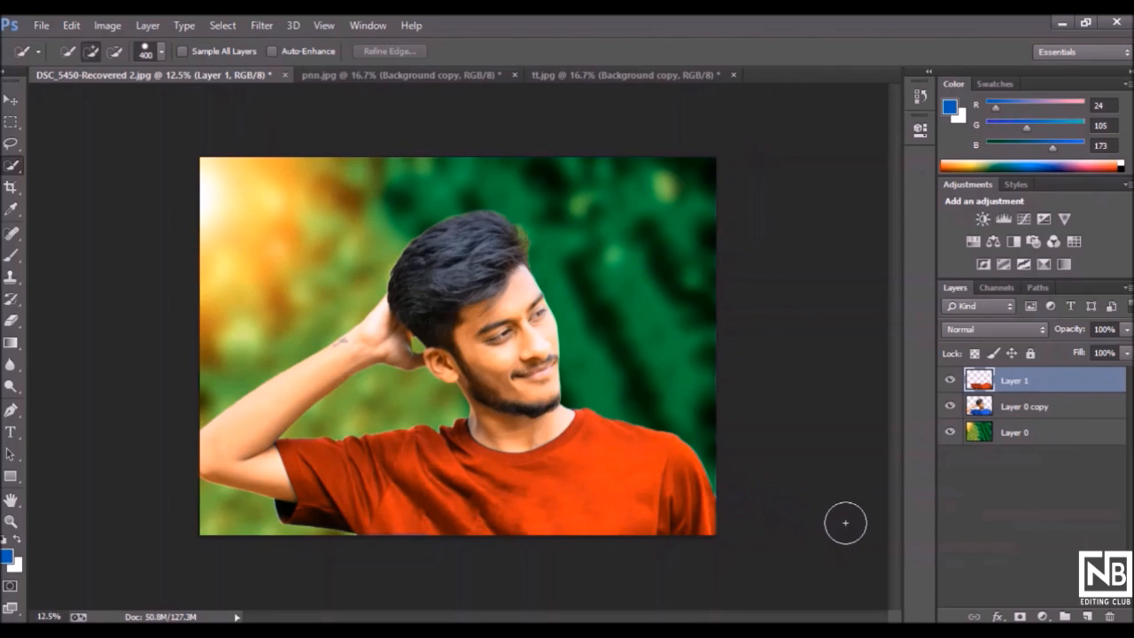
Apply a clipped Brightness/Contrast adjustment to the shirt with brightness 10 and contrast 47, and merge it down
left_click(1043, 617)
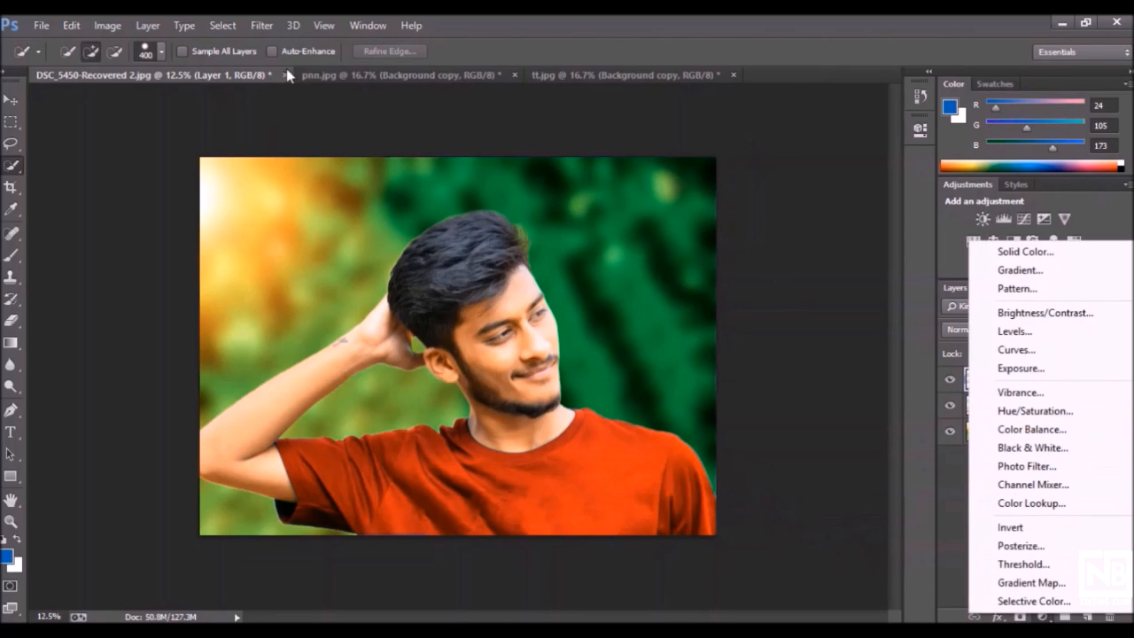
left_click(1044, 313)
mouse_move(772, 213)
left_mouse_down()
mouse_move(807, 213)
mouse_move(762, 214)
mouse_move(783, 219)
left_mouse_up()
left_click(779, 247)
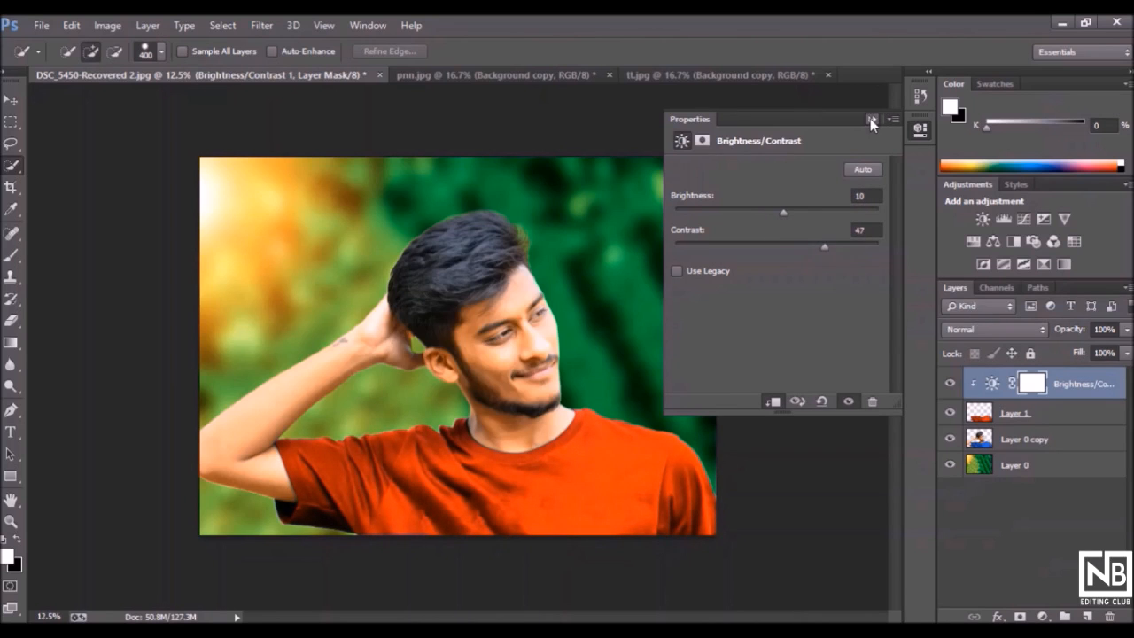
left_click(873, 119)
right_click(1051, 390)
left_click(823, 489)
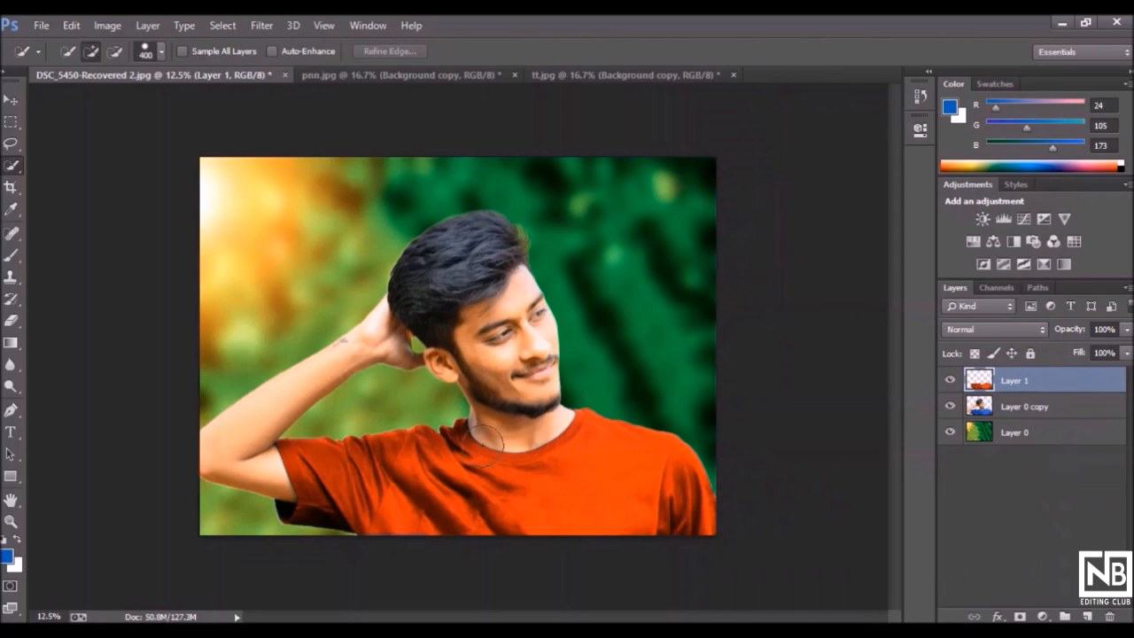
Clean up the recolored shirt layer's edges with a small Eraser and merge the layer down into the man's layer
key("ctrl+plus")
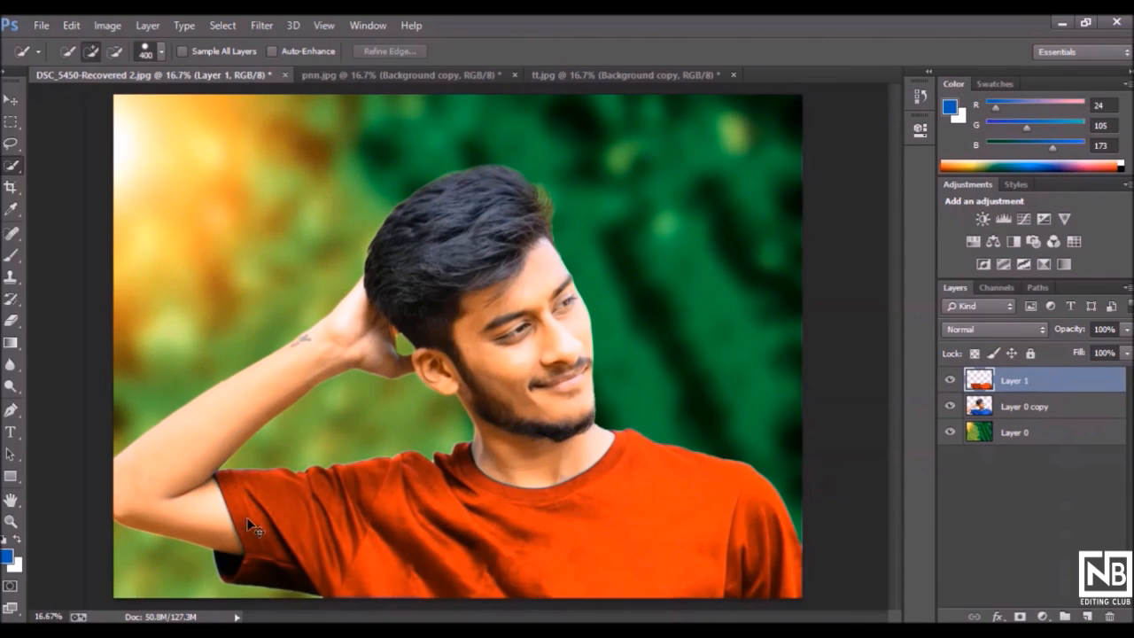
key("ctrl+plus")
scroll(248, 523, "down", 3)
left_click(12, 320)
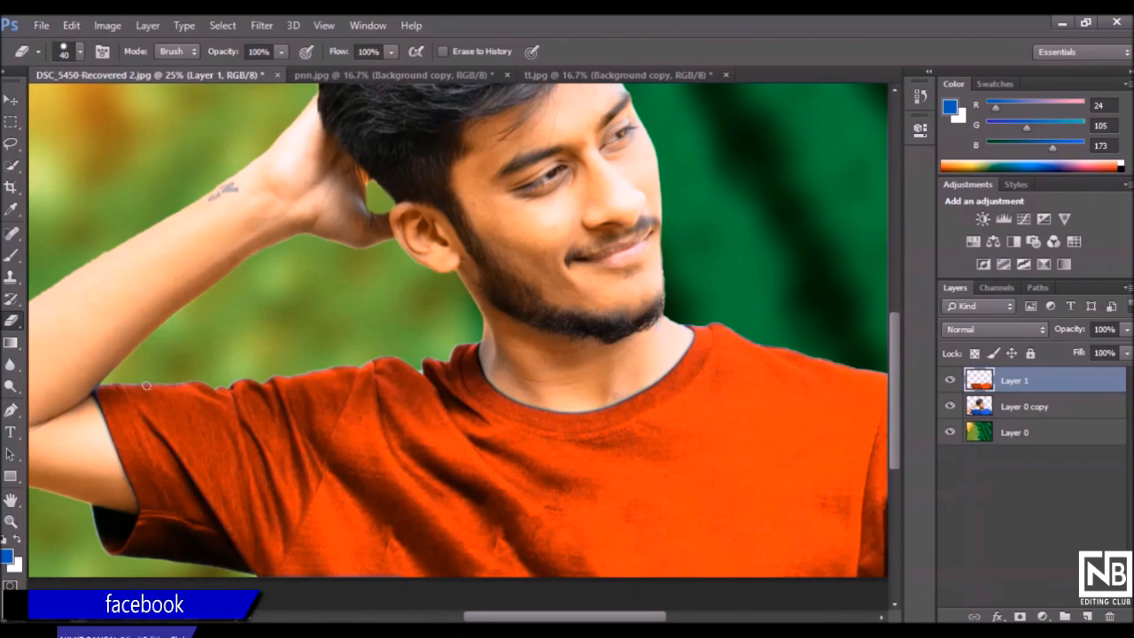
key("ctrl+minus")
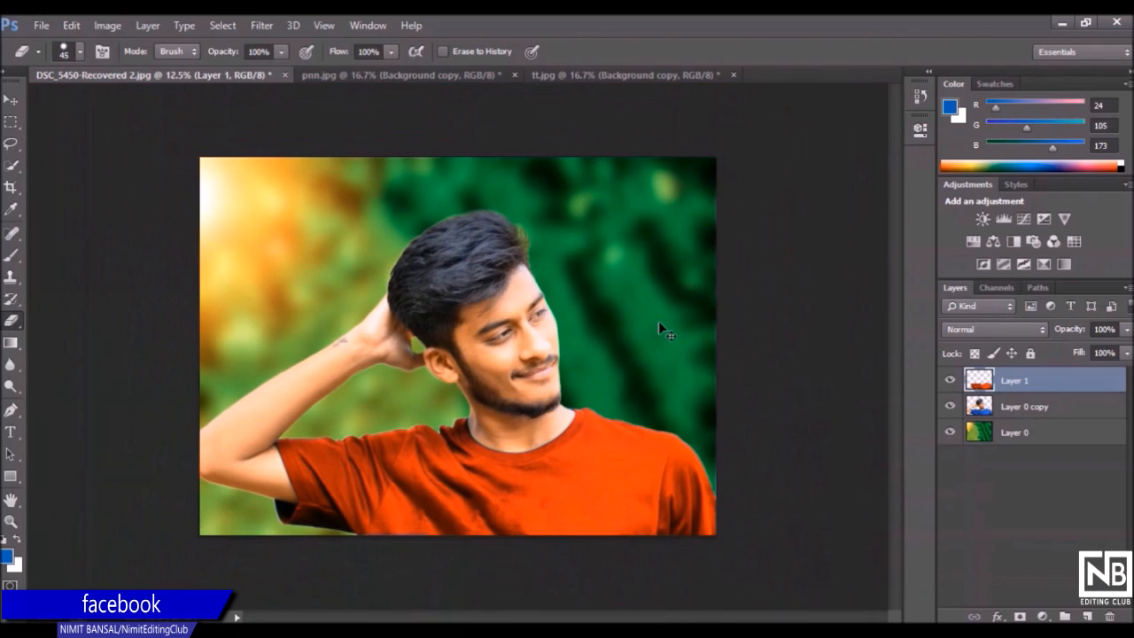
right_click(1063, 383)
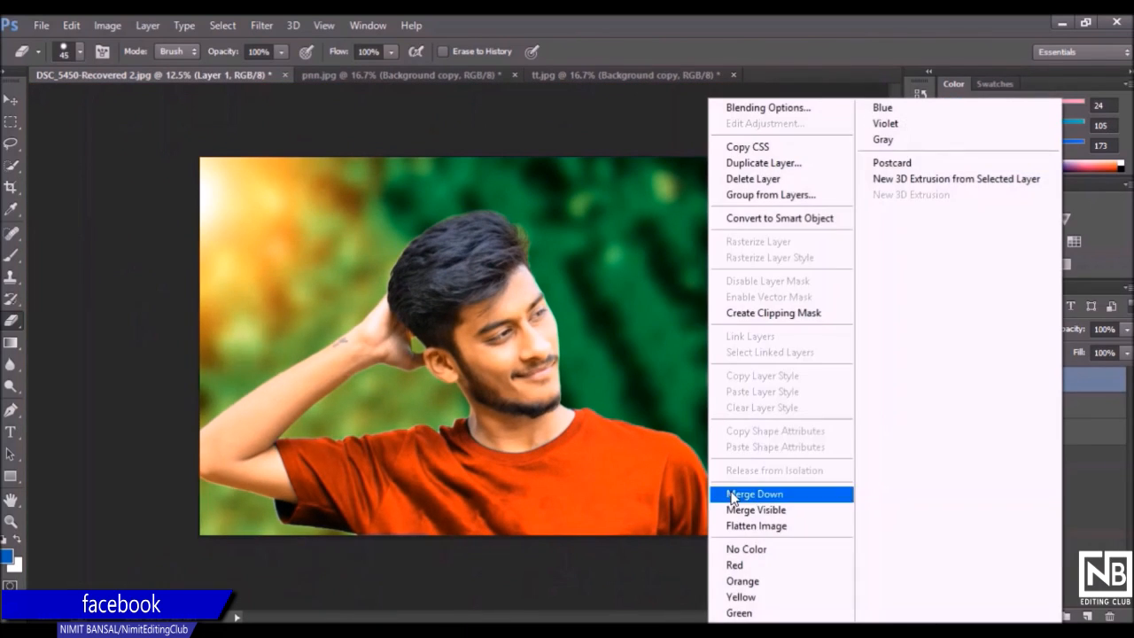
left_click(771, 496)
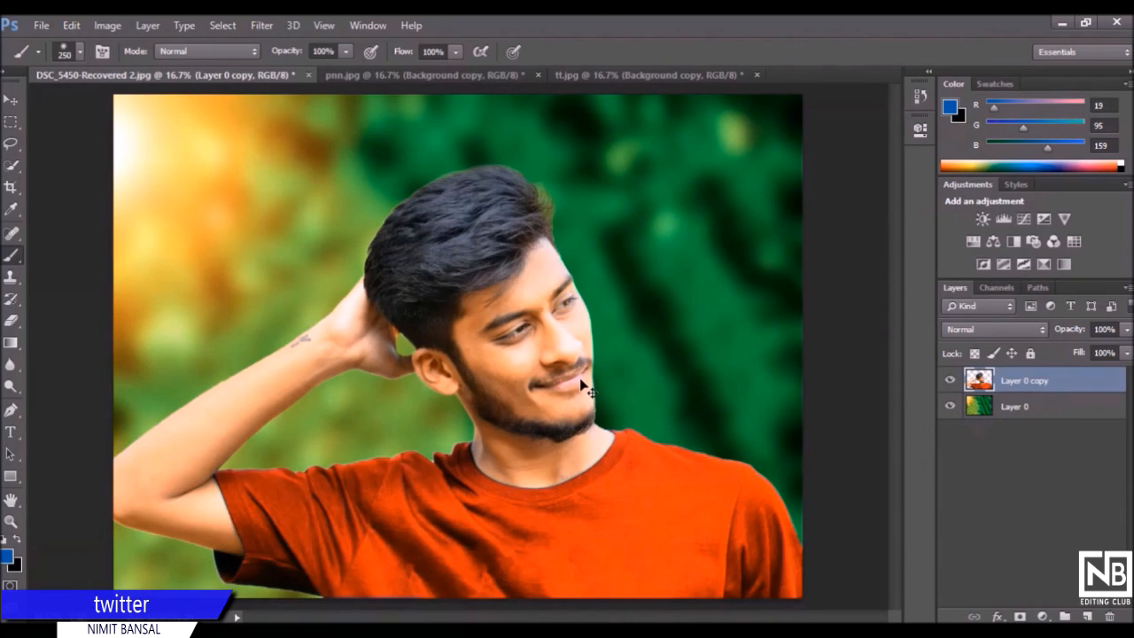
key("ctrl+minus")
key("ctrl+plus")
key("ctrl+minus")
key("ctrl+plus")
Add a new layer above the man's layer and name it "color"
left_click(1086, 615)
double_click(1024, 380)
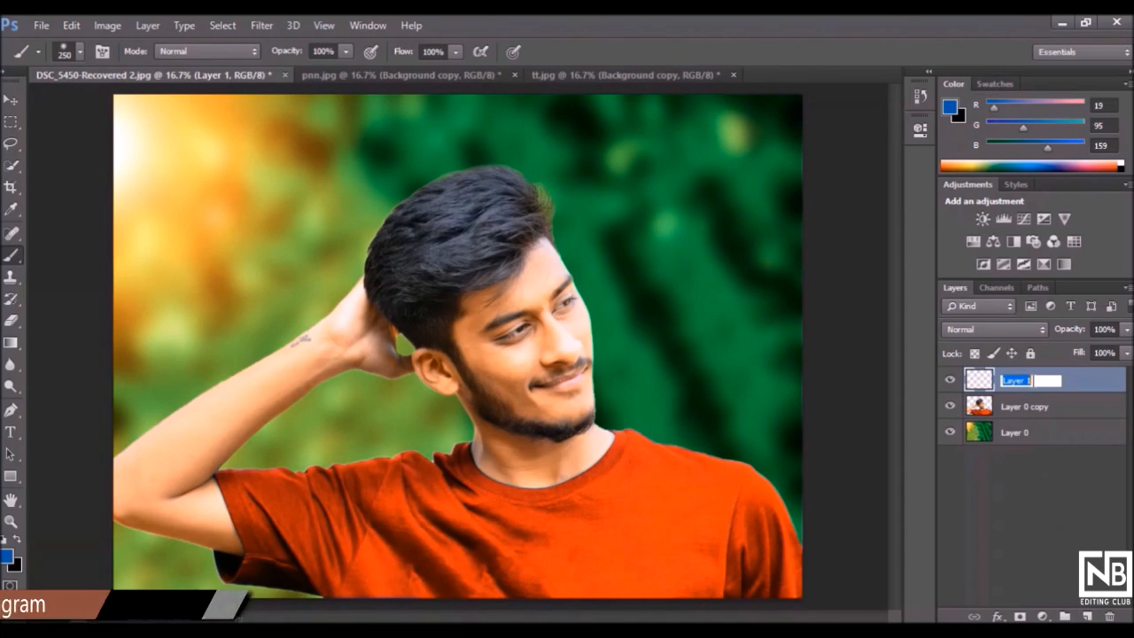
type("color")
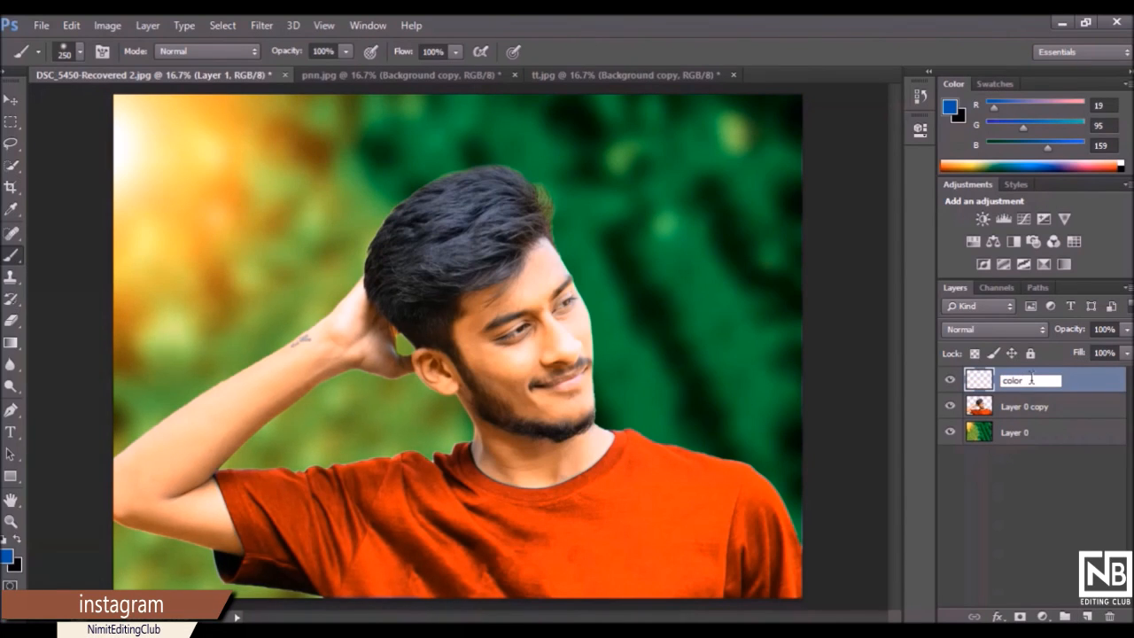
left_click(1086, 390)
double_click(1045, 381)
left_click(779, 146)
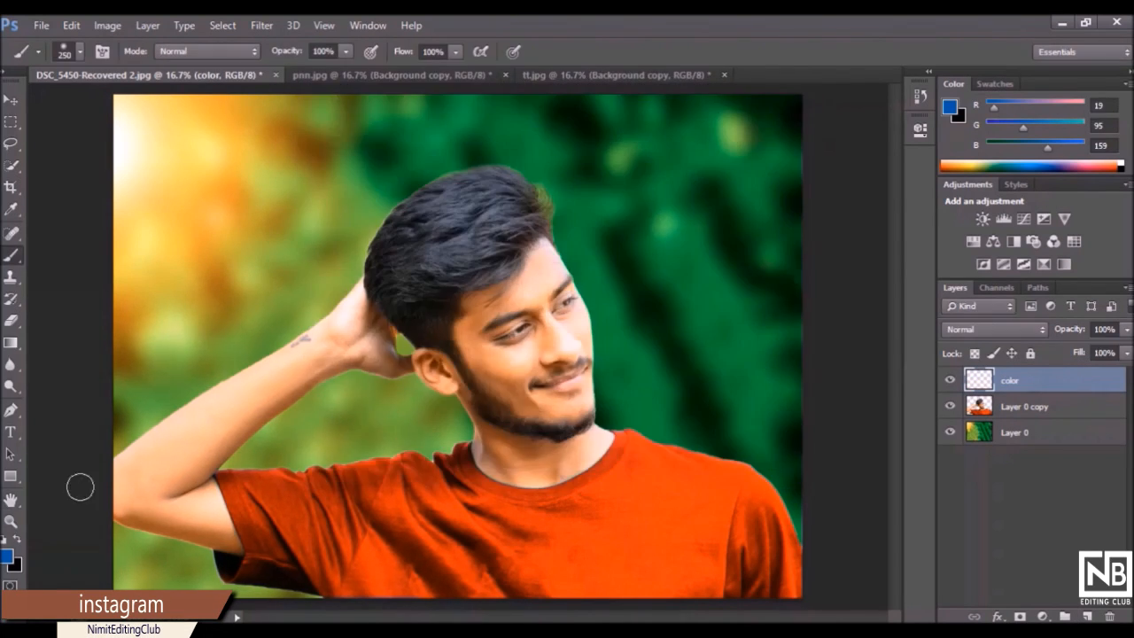
Set the foreground color to a dark blue of RGB 1, 79, 145 for the Brush tool
left_click(6, 557)
left_click_drag(539, 247, 567, 257)
left_click(735, 153)
key("b")
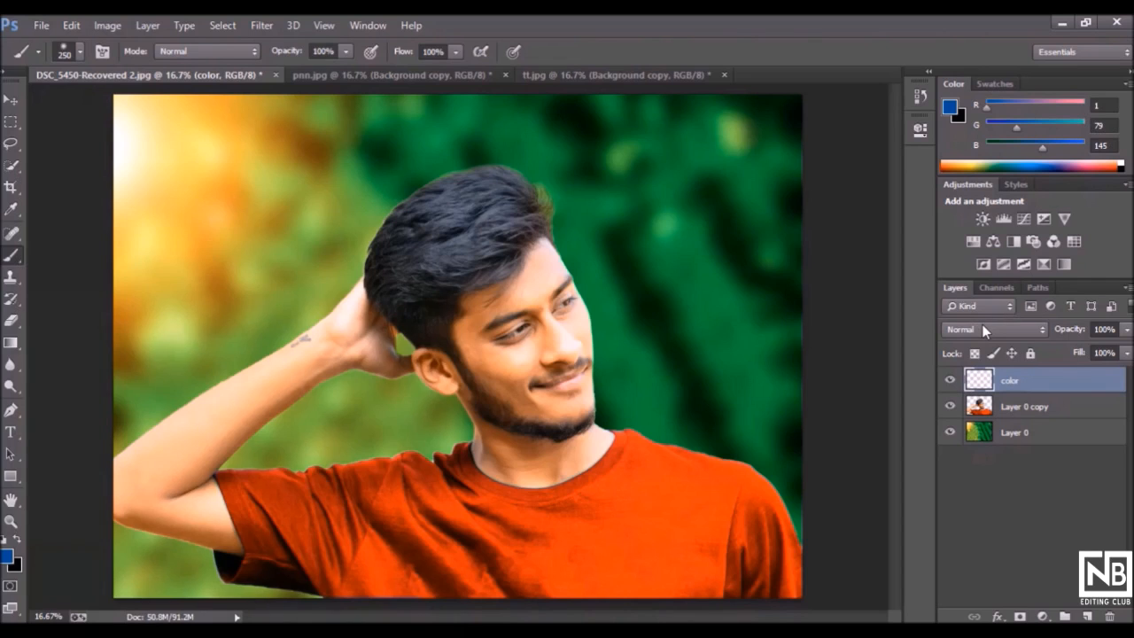
Clip the color layer to the man's layer and set its blend mode to Color
right_click(1008, 381)
left_click(728, 312)
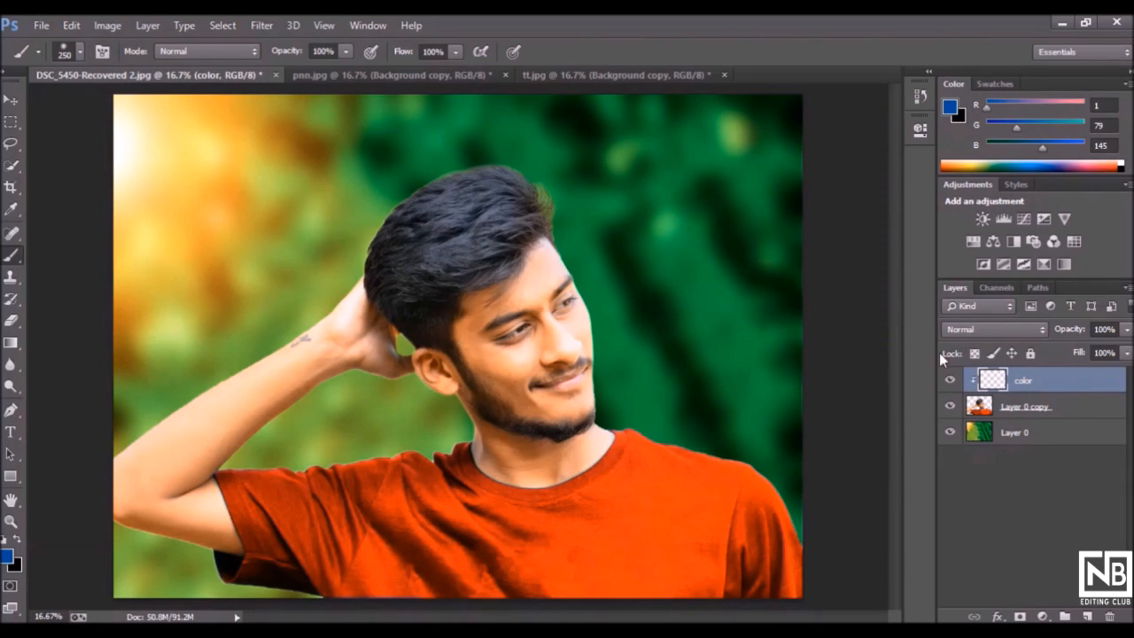
left_click(957, 329)
left_click(948, 426)
Paint the raised hand, forearm and upper arm blue on the color layer, up to the sleeve
mouse_move(277, 371)
left_mouse_down()
mouse_move(253, 381)
mouse_move(335, 348)
mouse_move(211, 441)
mouse_move(345, 316)
mouse_move(339, 355)
left_mouse_up()
mouse_move(277, 380)
left_mouse_down()
mouse_move(218, 393)
mouse_move(169, 453)
mouse_move(76, 481)
mouse_move(135, 457)
left_mouse_up()
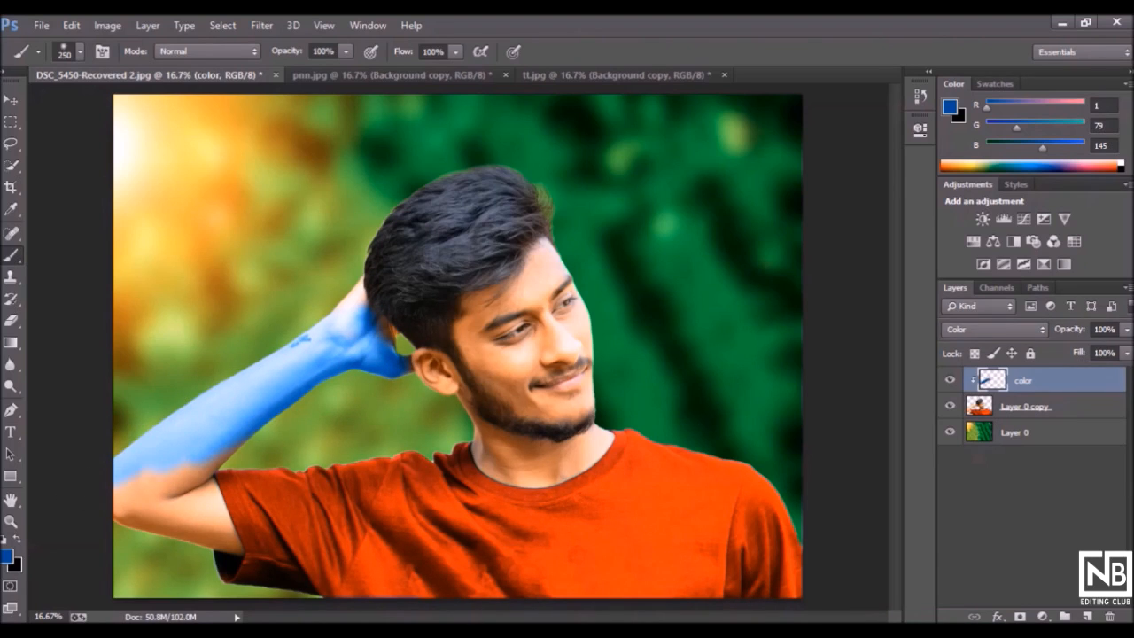
key("ctrl+plus")
key("ctrl+minus")
key("ctrl+minus")
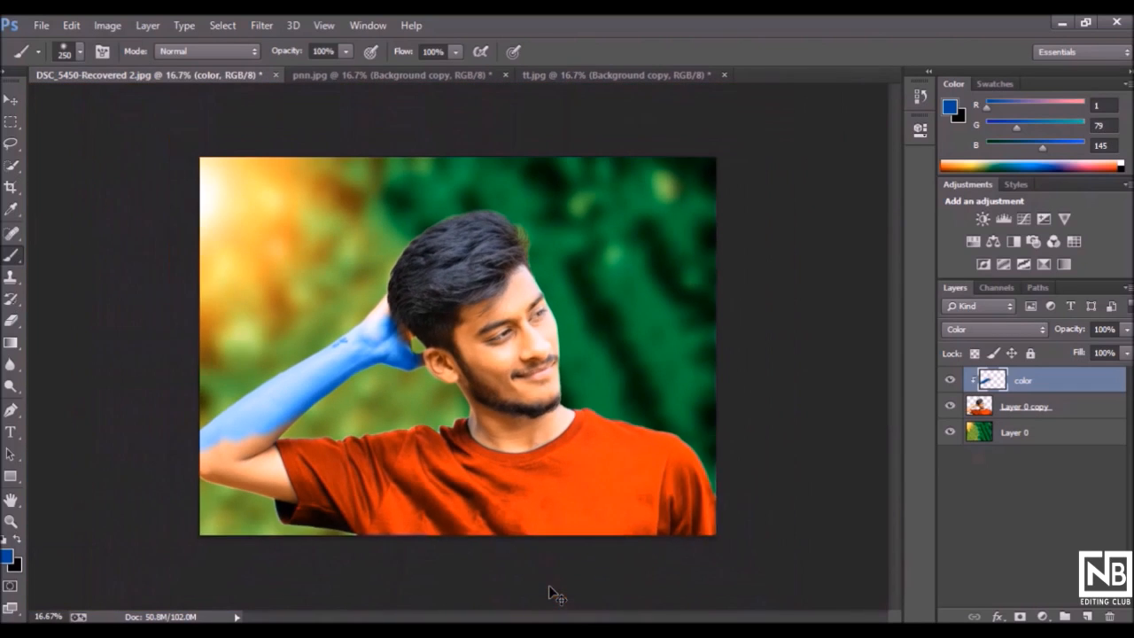
key("ctrl+plus")
mouse_move(225, 437)
left_mouse_down()
mouse_move(93, 483)
mouse_move(181, 444)
mouse_move(276, 378)
left_mouse_up()
mouse_move(116, 459)
left_mouse_down()
mouse_move(142, 469)
mouse_move(129, 473)
mouse_move(162, 448)
mouse_move(164, 466)
mouse_move(184, 458)
mouse_move(227, 543)
mouse_move(178, 514)
mouse_move(194, 548)
mouse_move(162, 499)
left_mouse_up()
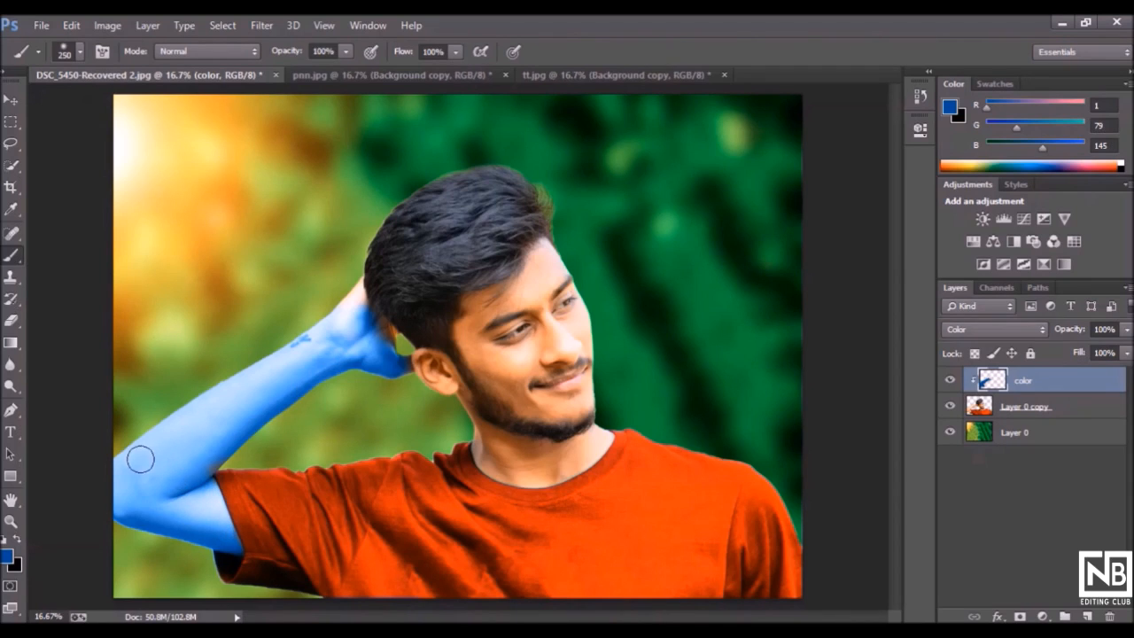
Paint the ear blue on the color layer with a small brush of about size 100
key("bracketright")
key("bracketright")
key("bracketleft")
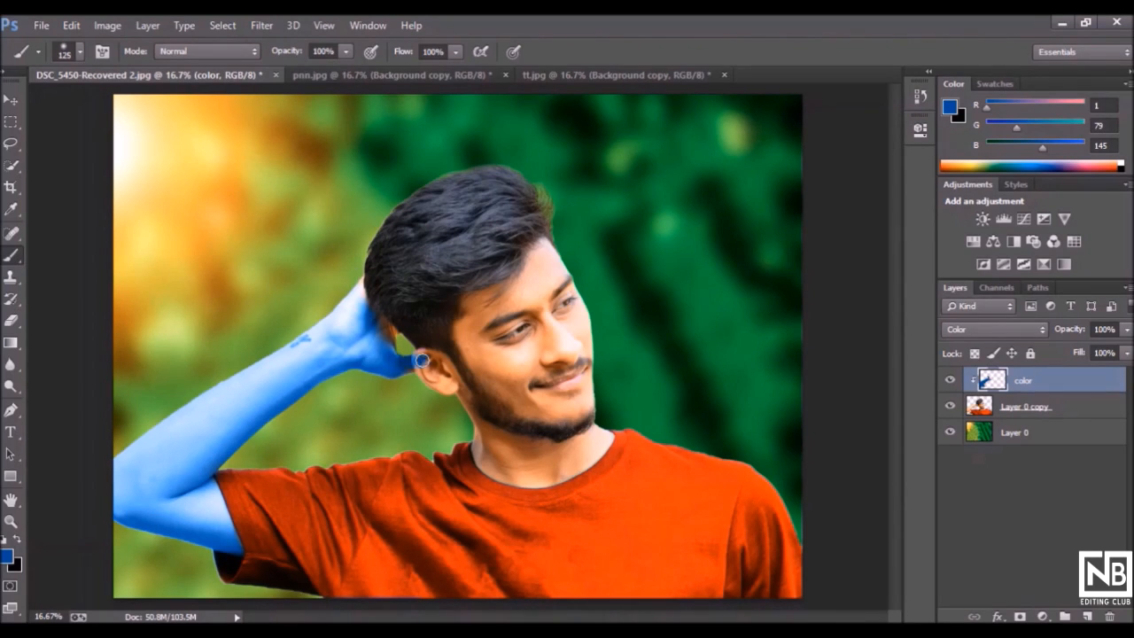
key("ctrl+plus")
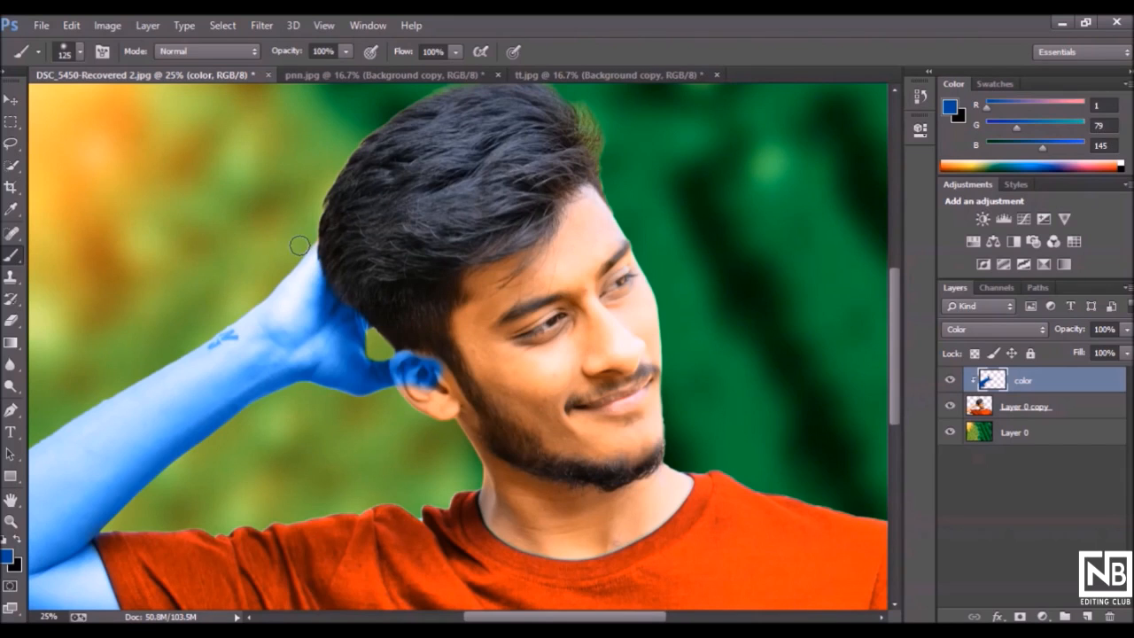
key("bracketright")
key("bracketright")
key("bracketright")
key("bracketright")
key("bracketleft")
key("bracketleft")
key("bracketleft")
mouse_move(426, 361)
left_mouse_down()
mouse_move(456, 394)
mouse_move(455, 410)
left_mouse_up()
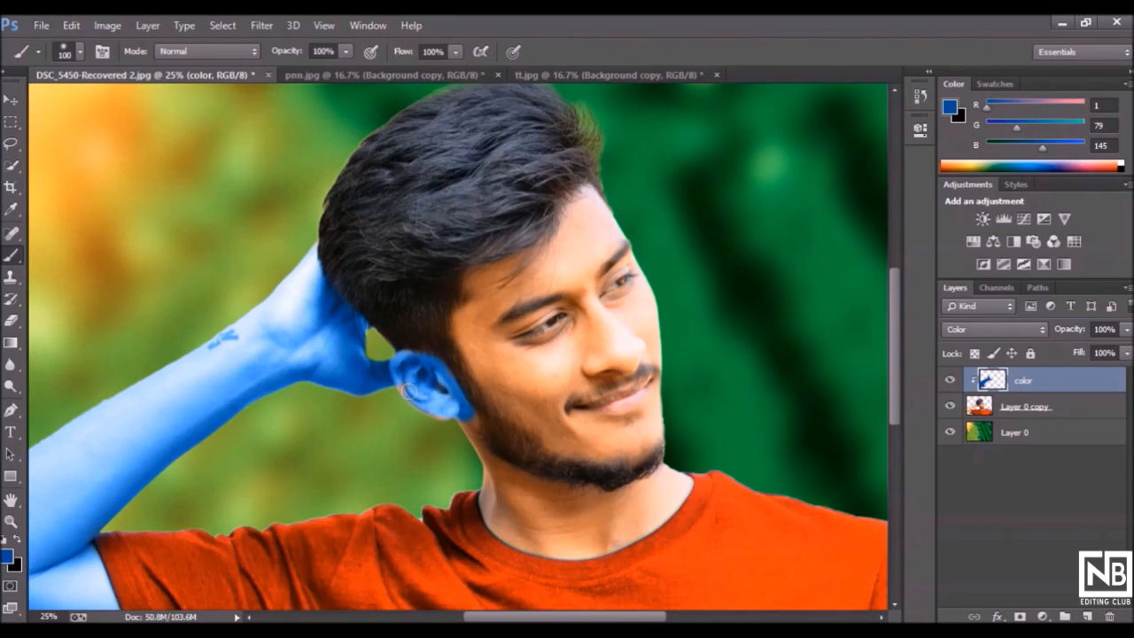
Paint the face blue on the color layer from the forehead down to the bearded chin
scroll(456, 391, "down", 1)
key("bracketright")
key("bracketright")
key("bracketright")
key("bracketright")
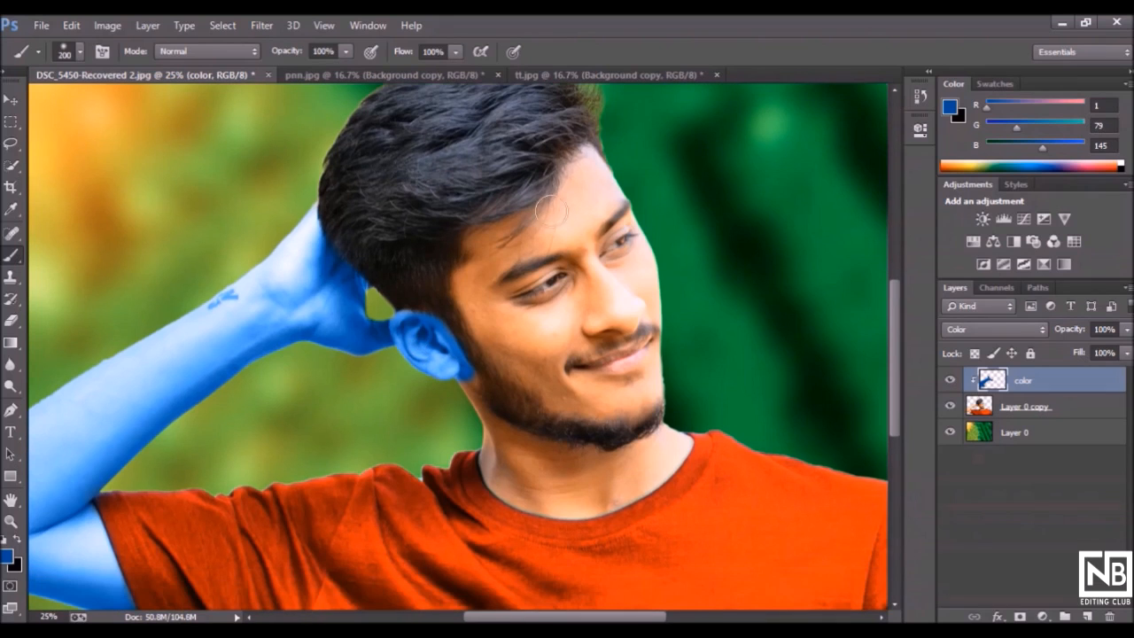
mouse_move(591, 157)
left_mouse_down()
mouse_move(648, 313)
mouse_move(644, 290)
mouse_move(622, 259)
mouse_move(629, 353)
mouse_move(656, 412)
mouse_move(605, 414)
mouse_move(612, 307)
mouse_move(508, 345)
mouse_move(549, 292)
mouse_move(521, 288)
mouse_move(599, 187)
mouse_move(591, 165)
mouse_move(561, 242)
mouse_move(594, 175)
mouse_move(537, 227)
mouse_move(469, 257)
mouse_move(509, 262)
mouse_move(486, 326)
mouse_move(471, 273)
mouse_move(510, 274)
mouse_move(530, 317)
mouse_move(584, 319)
left_mouse_up()
scroll(590, 337, "down", 1)
mouse_move(616, 410)
left_mouse_down()
mouse_move(628, 341)
mouse_move(638, 432)
mouse_move(486, 295)
mouse_move(502, 385)
mouse_move(466, 328)
mouse_move(493, 414)
mouse_move(540, 451)
mouse_move(496, 421)
mouse_move(592, 425)
mouse_move(657, 387)
mouse_move(676, 406)
mouse_move(620, 439)
left_mouse_up()
key("ctrl+z")
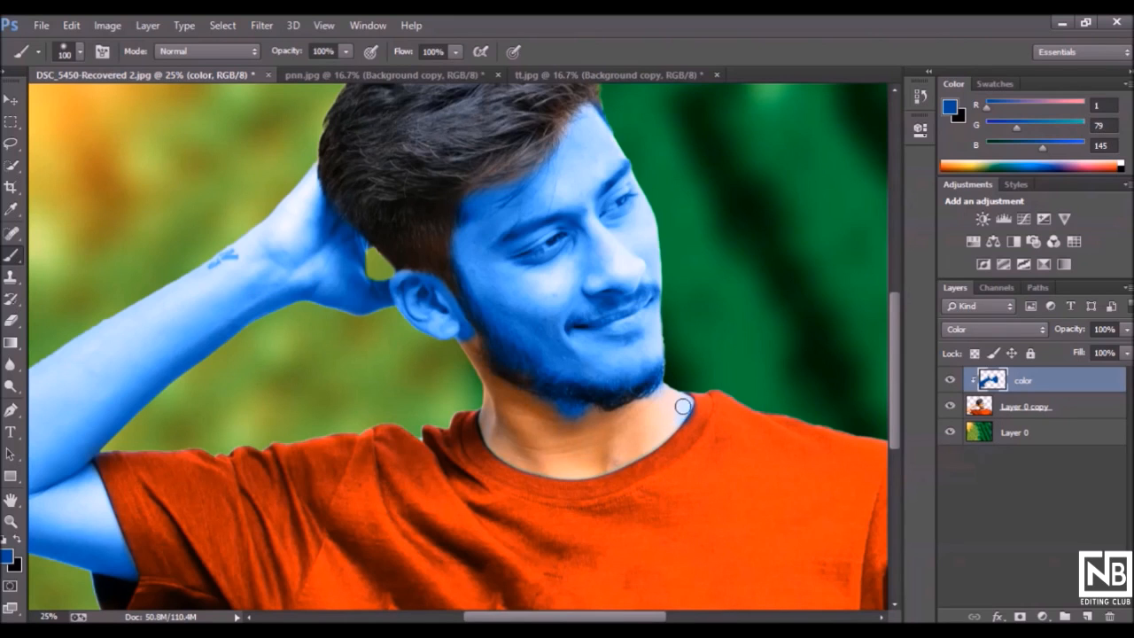
key("ctrl+z")
left_click_drag(645, 402, 594, 405)
Paint the neck blue on the color layer, from under the jaw down to the shirt collar
key("]")
key("]")
key("]")
scroll(568, 381, "down", 1)
mouse_move(497, 296)
left_mouse_down()
mouse_move(527, 362)
mouse_move(492, 318)
mouse_move(512, 361)
mouse_move(612, 362)
left_mouse_up()
key("ctrl+z")
left_click_drag(476, 301, 515, 354)
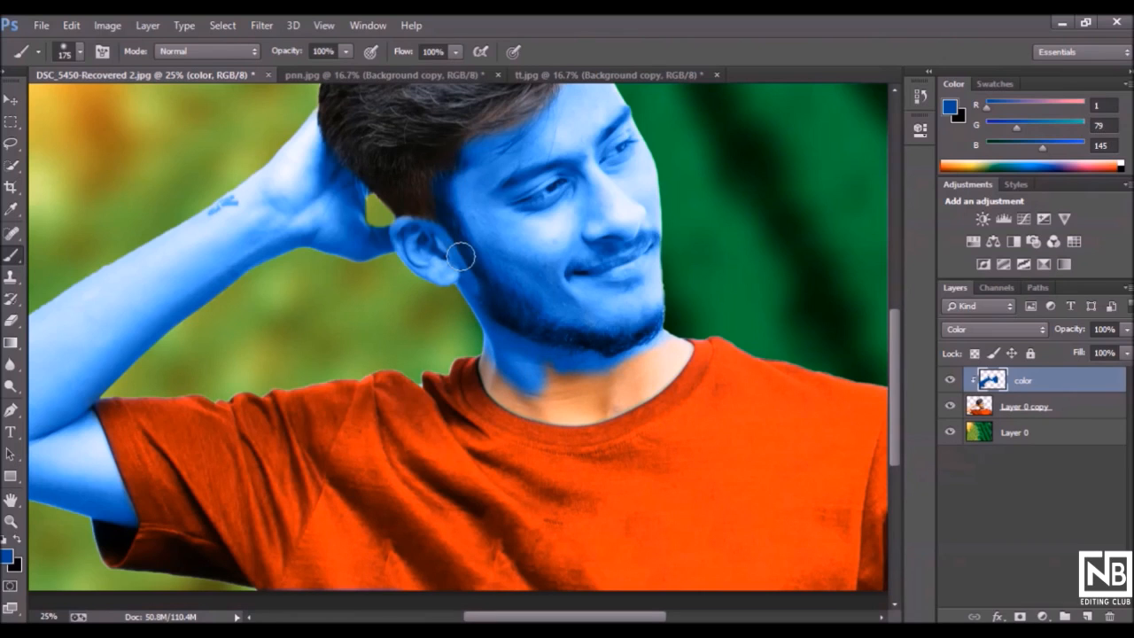
key("ctrl+z")
left_click_drag(483, 302, 582, 334)
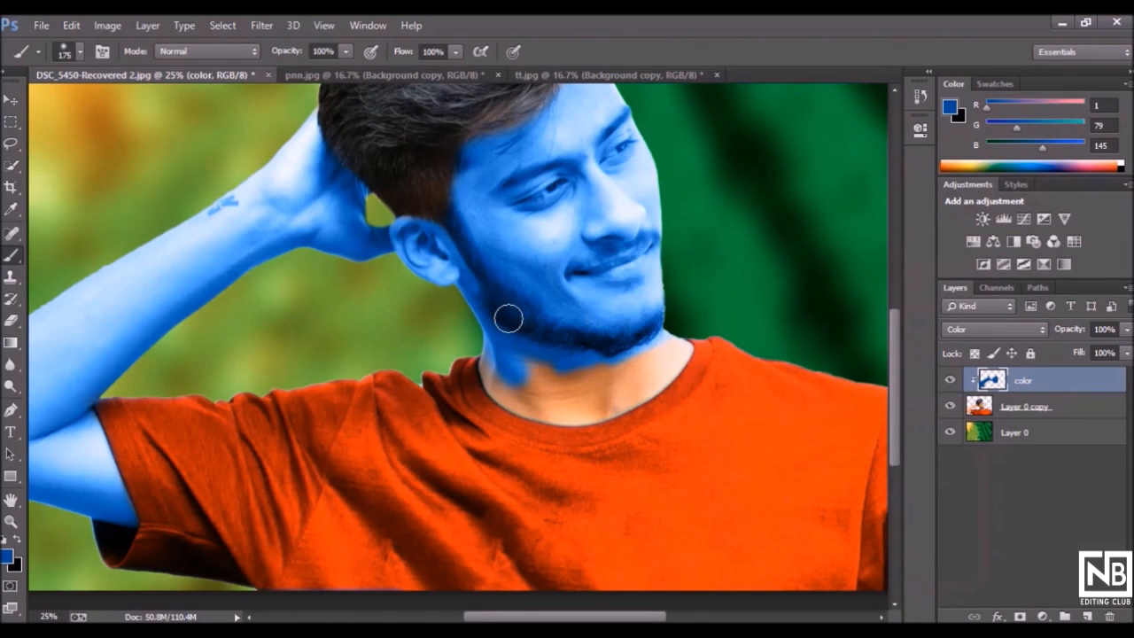
scroll(506, 317, "down", 1)
mouse_move(511, 328)
left_mouse_down()
mouse_move(597, 350)
mouse_move(523, 345)
mouse_move(489, 322)
mouse_move(510, 349)
mouse_move(667, 322)
mouse_move(649, 311)
mouse_move(677, 317)
mouse_move(670, 339)
mouse_move(679, 319)
mouse_move(618, 371)
mouse_move(673, 335)
mouse_move(576, 377)
mouse_move(659, 349)
left_mouse_up()
mouse_move(585, 384)
left_mouse_down()
mouse_move(552, 377)
mouse_move(601, 374)
mouse_move(589, 386)
mouse_move(549, 383)
mouse_move(483, 341)
left_mouse_up()
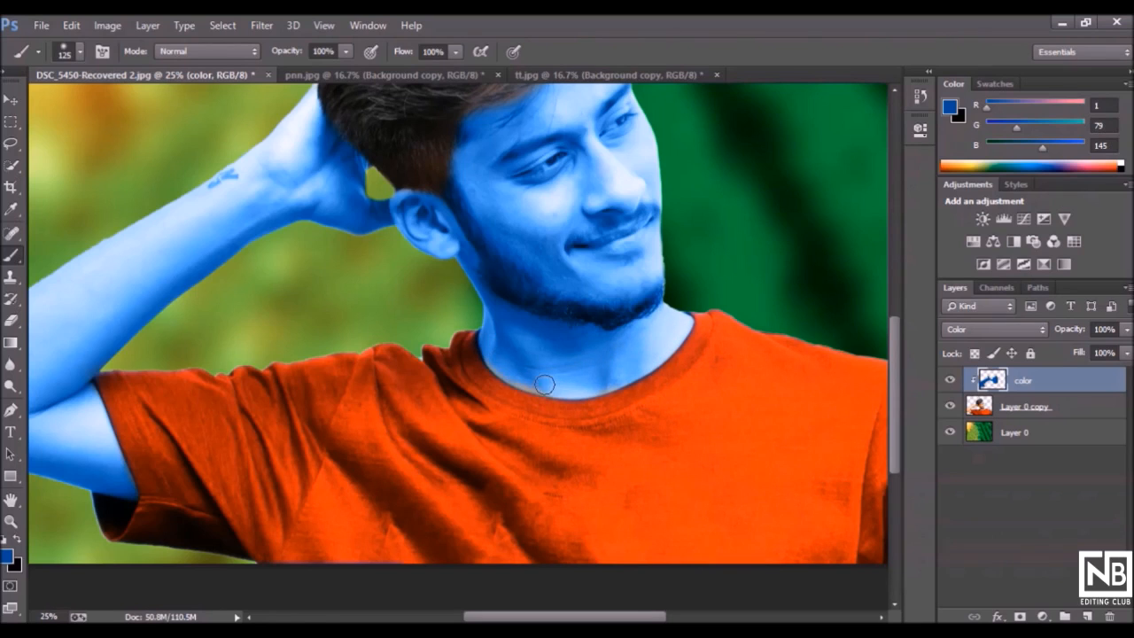
Inspect the blue skin at several magnifications for missed areas
scroll(566, 387, "up", 2)
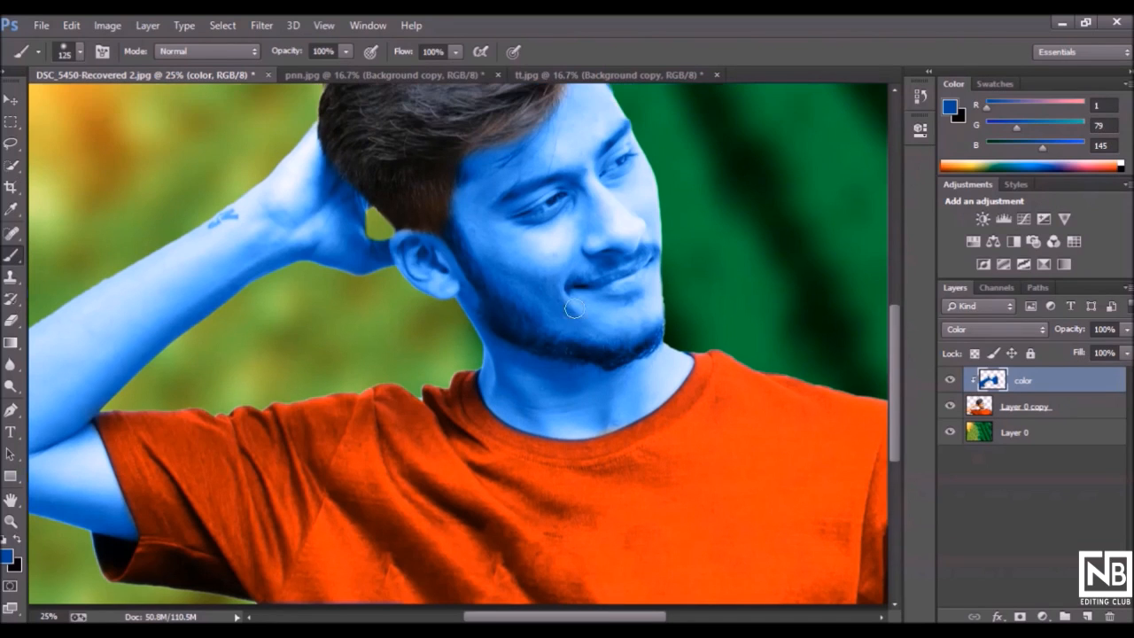
key("bracketright")
key("bracketright")
key("bracketright")
key("ctrl+minus")
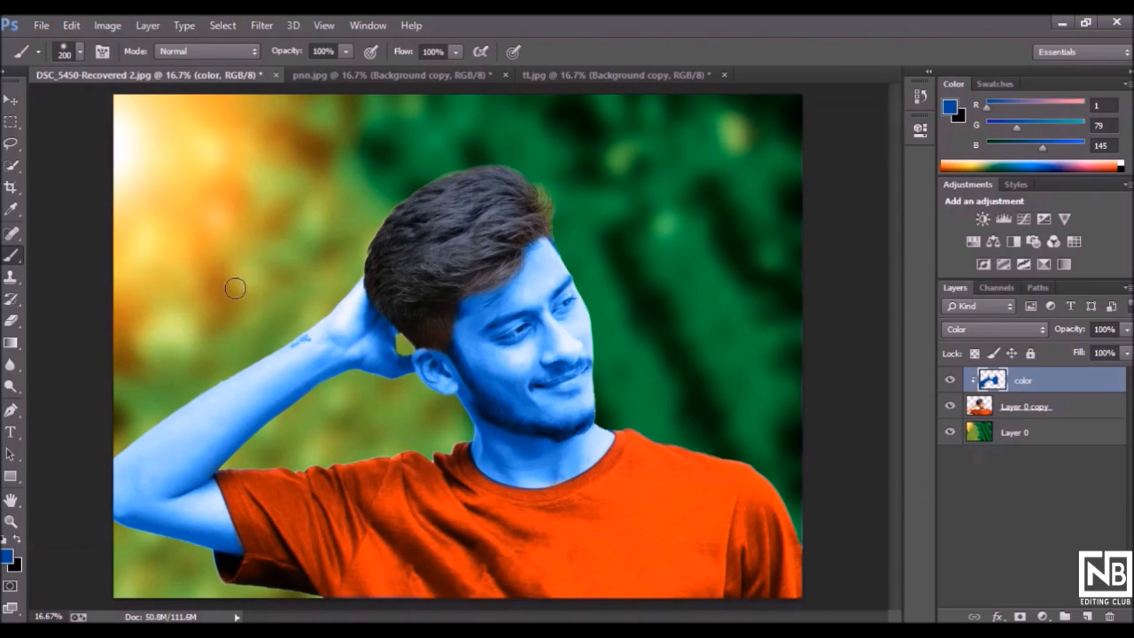
key("ctrl+minus")
key("ctrl+plus")
key("ctrl+minus")
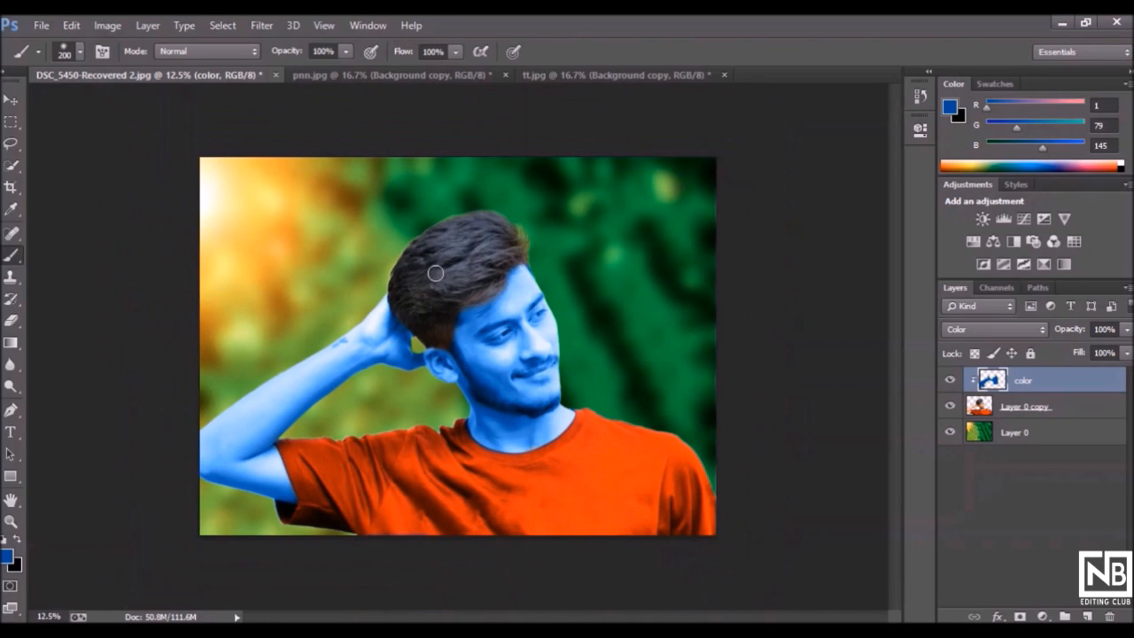
key("ctrl+plus")
key("v")
key("ctrl+plus")
key("ctrl+plus")
key("ctrl+minus")
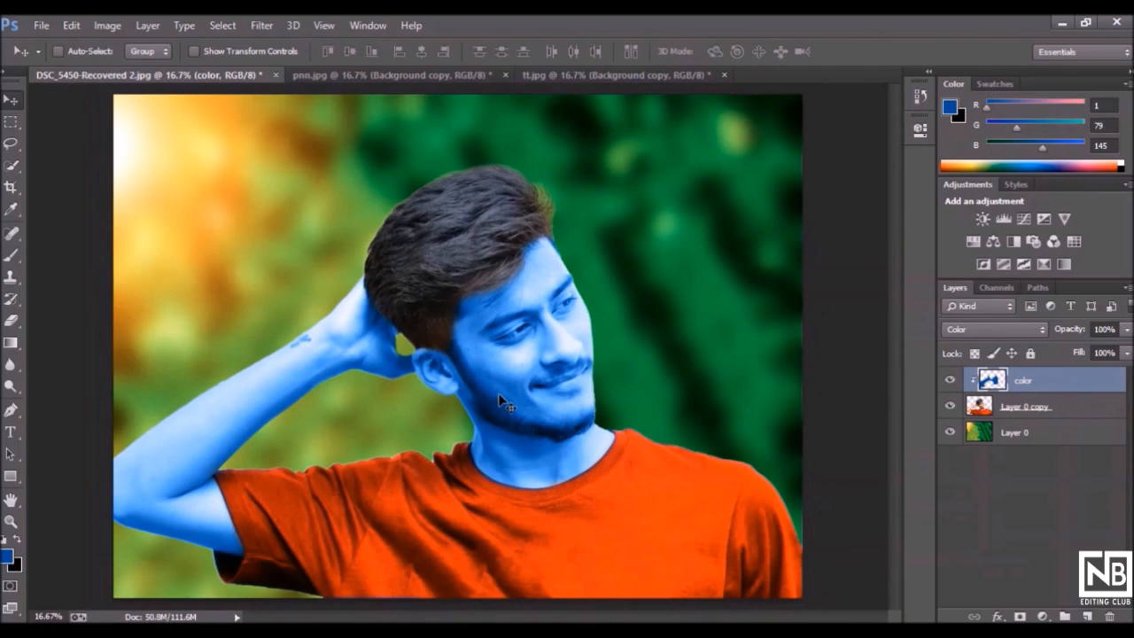
Erase the blue tint from both eyes on the color layer with a small eraser tip
key("ctrl+plus")
key("ctrl+plus")
key("e")
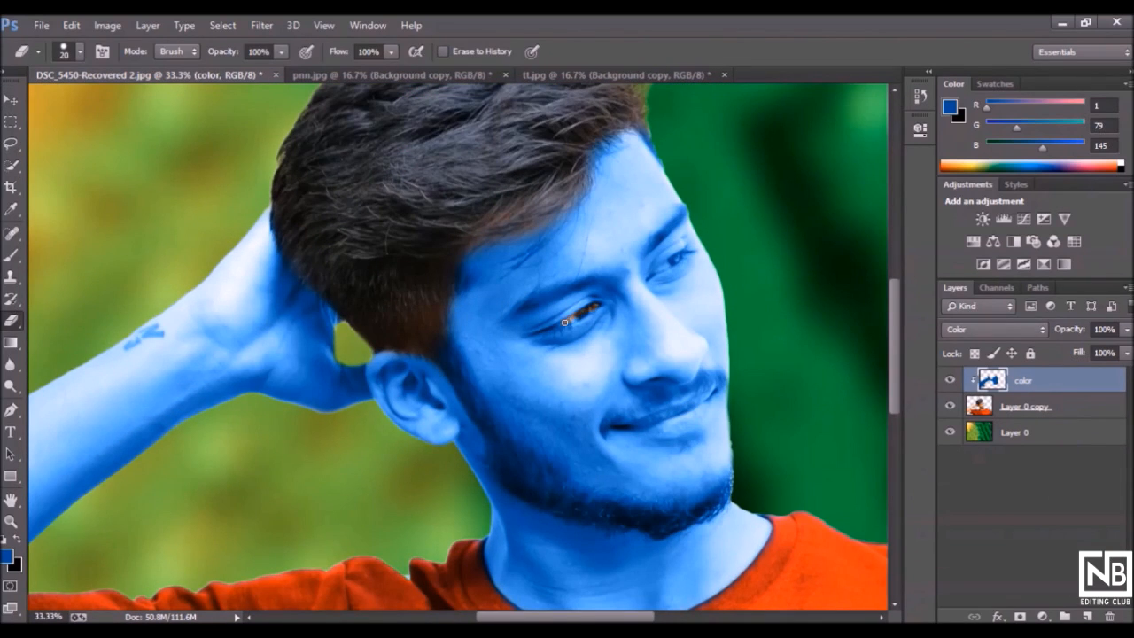
key("ctrl+z")
right_click(622, 329)
left_click(609, 397)
left_click(584, 333)
key("ctrl+z")
key("ctrl+plus")
left_click(10, 255)
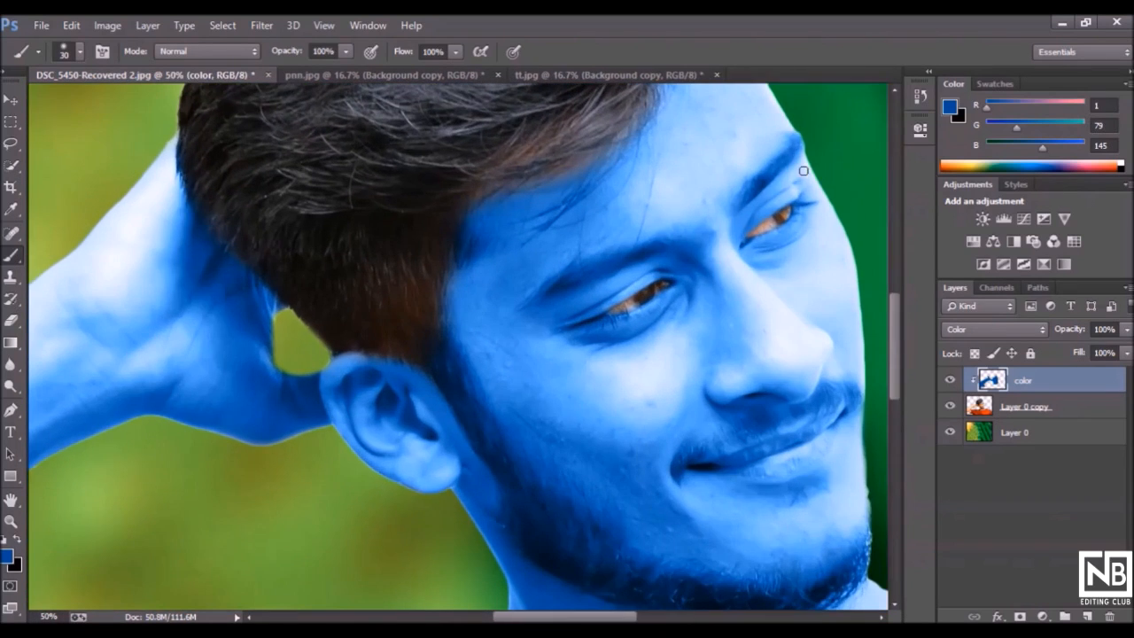
Erase the blue tint over the mouth area with the Eraser at size 200
key("ctrl+minus")
left_click(12, 322)
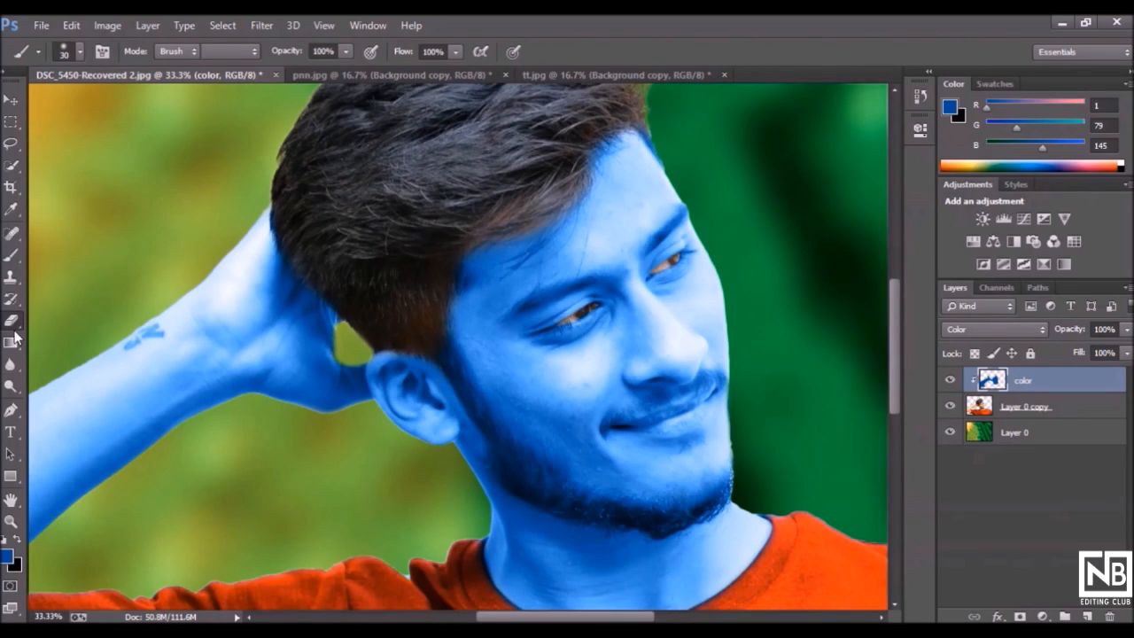
key("ctrl+minus")
key("ctrl+minus")
key("bracketright")
mouse_move(586, 365)
left_mouse_down()
mouse_move(538, 404)
mouse_move(576, 362)
mouse_move(519, 393)
mouse_move(568, 406)
mouse_move(581, 369)
mouse_move(586, 401)
left_mouse_up()
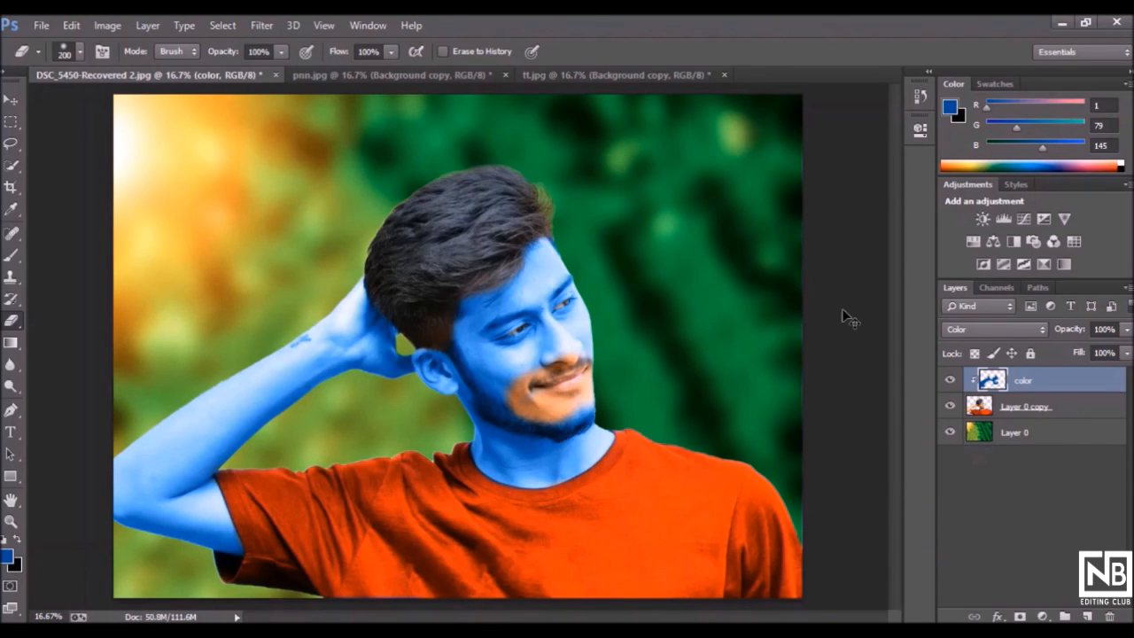
Repaint the cheek and chin around the mouth blue, leaving the lips in their natural color
key("ctrl+plus")
key("ctrl+plus")
left_click(11, 254)
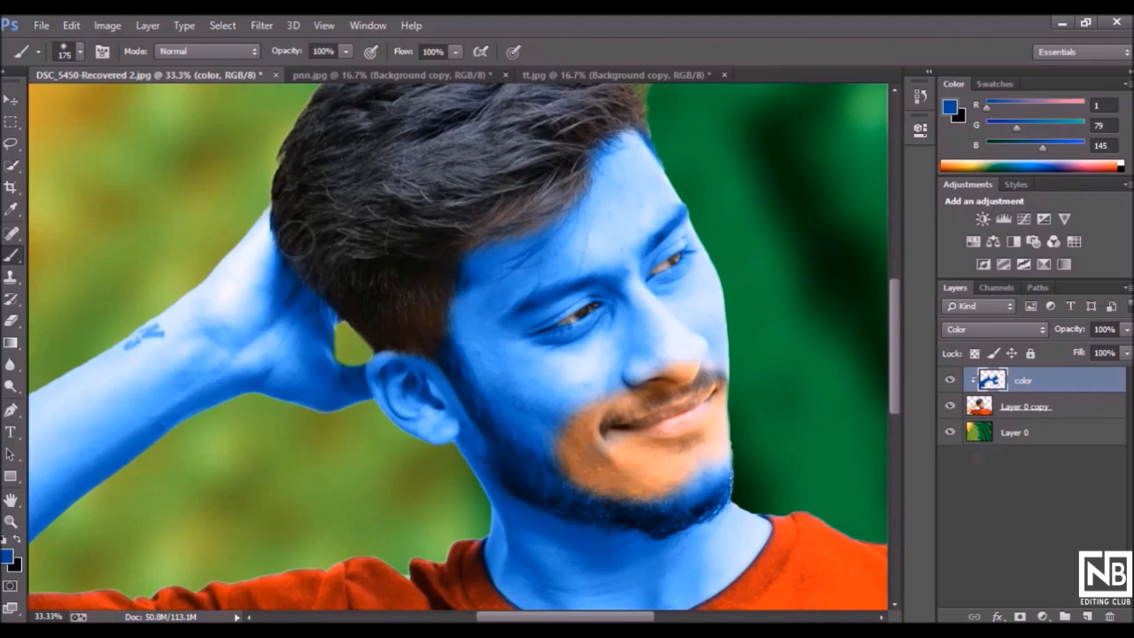
key("ctrl+plus")
scroll(493, 316, "down", 1)
key("bracketleft")
key("bracketleft")
mouse_move(679, 451)
left_mouse_down()
mouse_move(695, 474)
mouse_move(680, 469)
mouse_move(642, 393)
mouse_move(676, 524)
mouse_move(637, 535)
mouse_move(652, 488)
mouse_move(715, 554)
left_mouse_up()
key("bracketleft")
key("bracketleft")
mouse_move(867, 379)
left_mouse_down()
mouse_move(860, 481)
mouse_move(855, 403)
mouse_move(827, 441)
mouse_move(729, 463)
mouse_move(696, 451)
mouse_move(772, 463)
mouse_move(707, 451)
left_mouse_up()
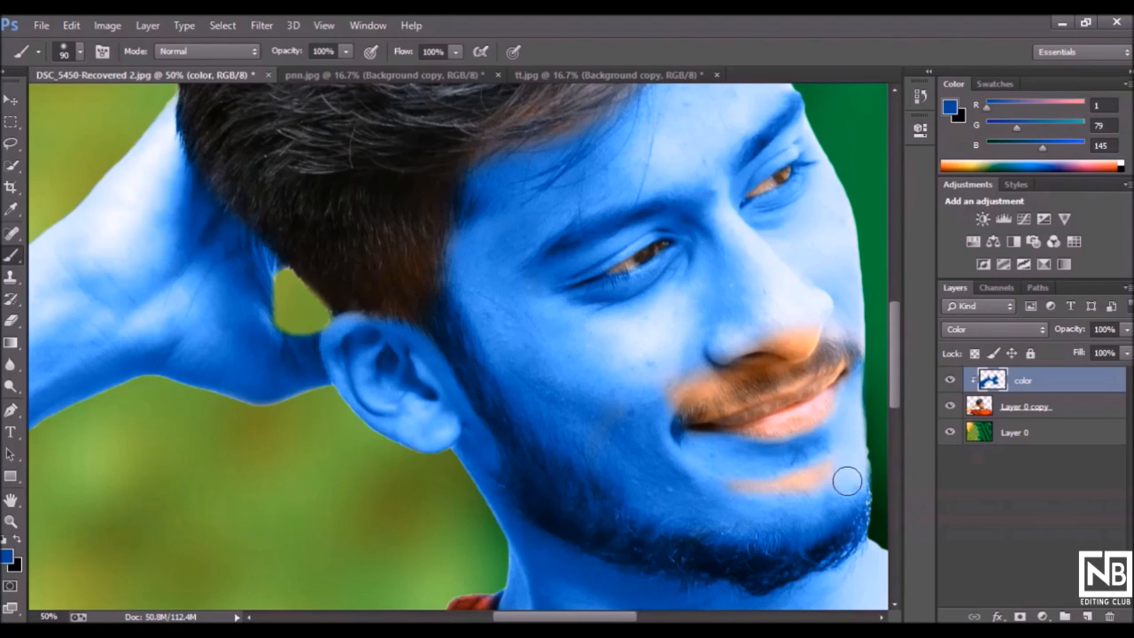
left_click_drag(860, 435, 726, 473)
Repaint the nose tip, moustache and the skin along the lip edges blue with a smaller brush
key("bracketleft")
mouse_move(805, 355)
left_mouse_down()
mouse_move(861, 325)
mouse_move(728, 347)
mouse_move(874, 338)
mouse_move(746, 373)
mouse_move(813, 333)
mouse_move(644, 389)
mouse_move(812, 350)
left_mouse_up()
mouse_move(725, 379)
left_mouse_down()
mouse_move(676, 390)
mouse_move(715, 394)
mouse_move(689, 413)
mouse_move(851, 360)
left_mouse_up()
key("bracketleft")
key("bracketleft")
key("bracketleft")
key("bracketleft")
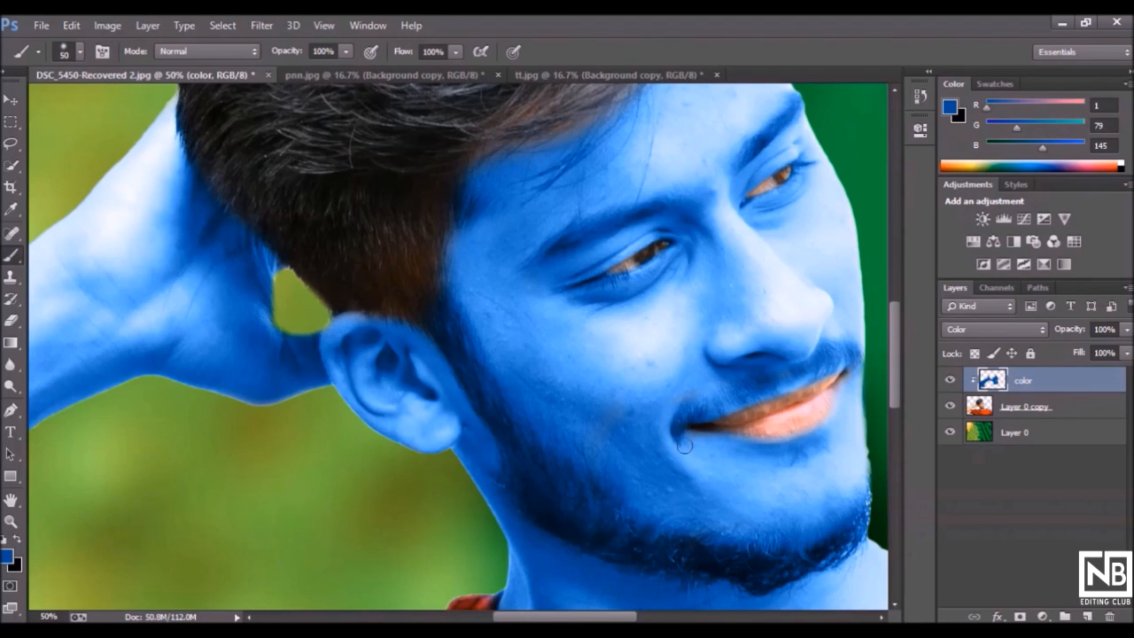
key("bracketright")
mouse_move(854, 383)
left_mouse_down()
mouse_move(818, 435)
mouse_move(786, 447)
left_mouse_up()
key("bracketright")
key("bracketright")
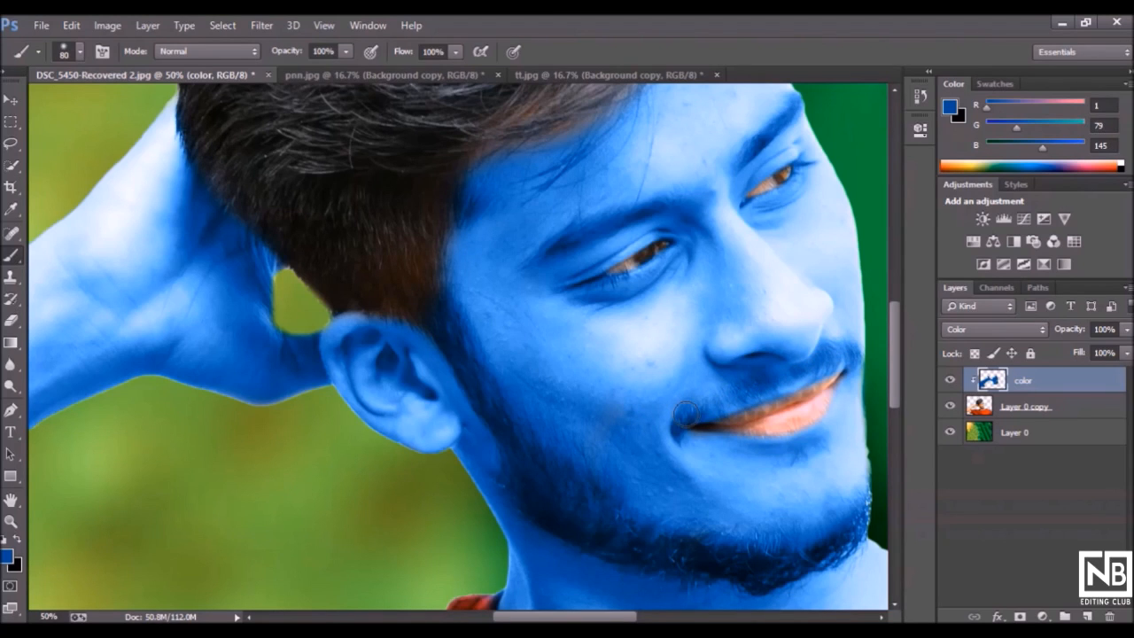
key("ctrl+minus")
key("ctrl+minus")
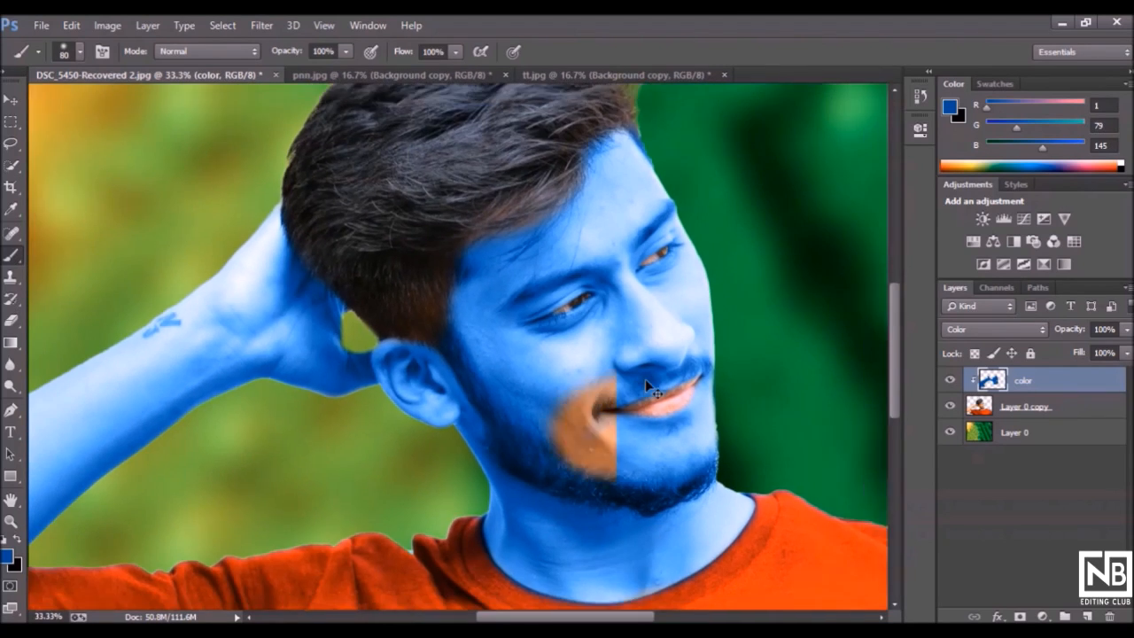
key("ctrl+plus")
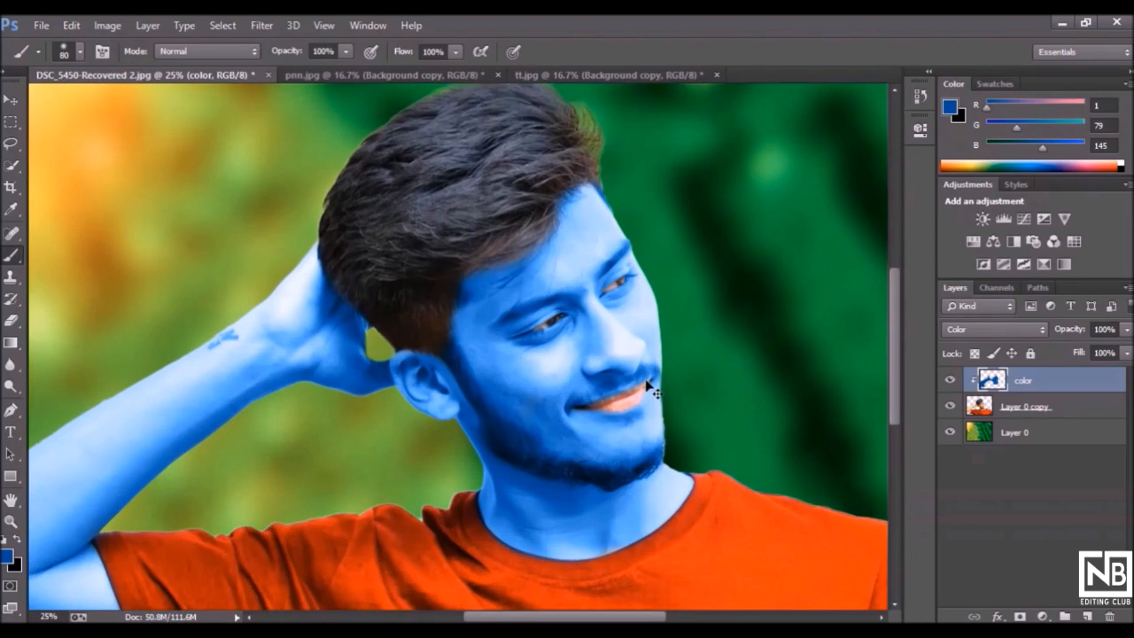
Erase the leftover blue along the upper lip with the Eraser at size 30
key("e")
key("ctrl+plus")
key("bracketleft")
key("bracketleft")
key("bracketleft")
key("bracketleft")
key("bracketleft")
key("bracketleft")
key("bracketleft")
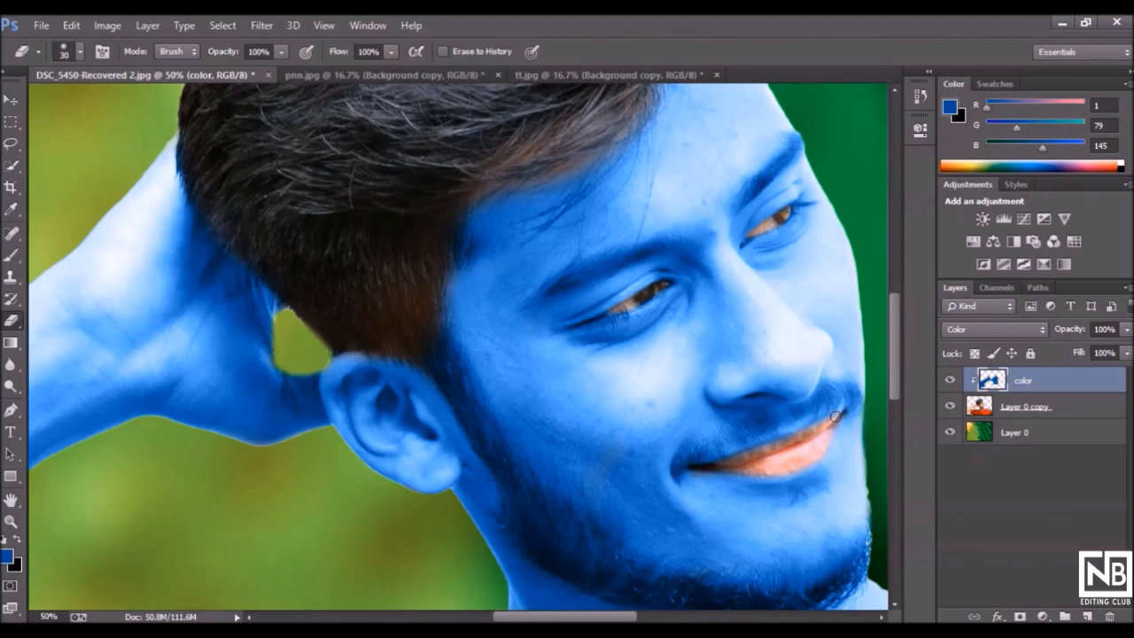
left_click_drag(825, 421, 783, 441)
key("ctrl+minus")
key("ctrl+minus")
key("ctrl+minus")
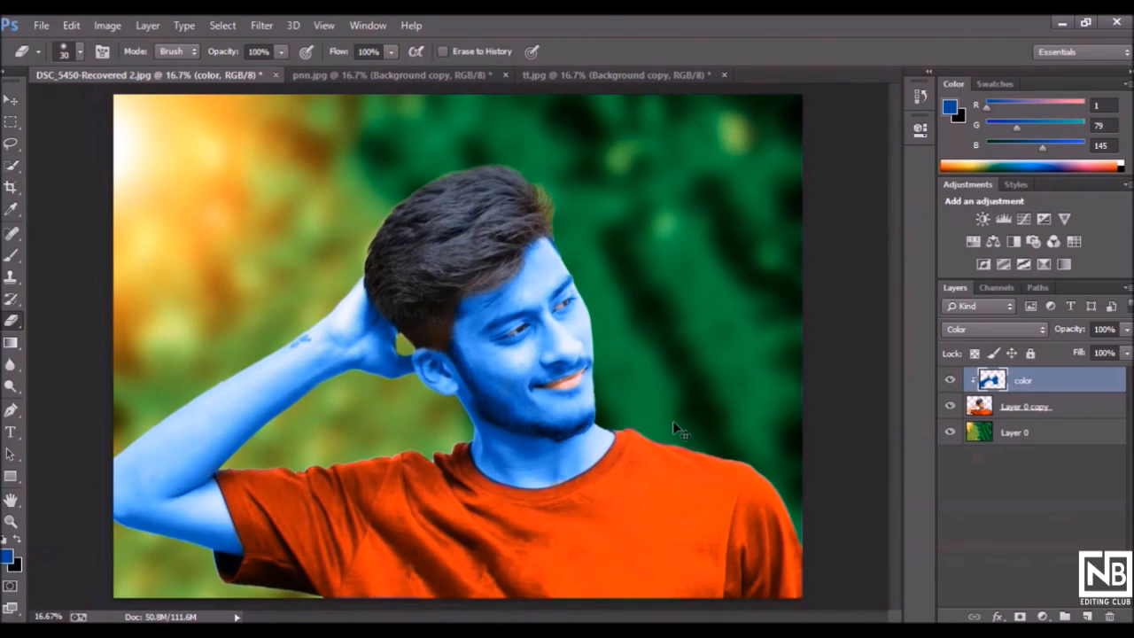
Merge the color layer down into the man's layer
key("ctrl+minus")
key("ctrl+plus")
right_click(1049, 392)
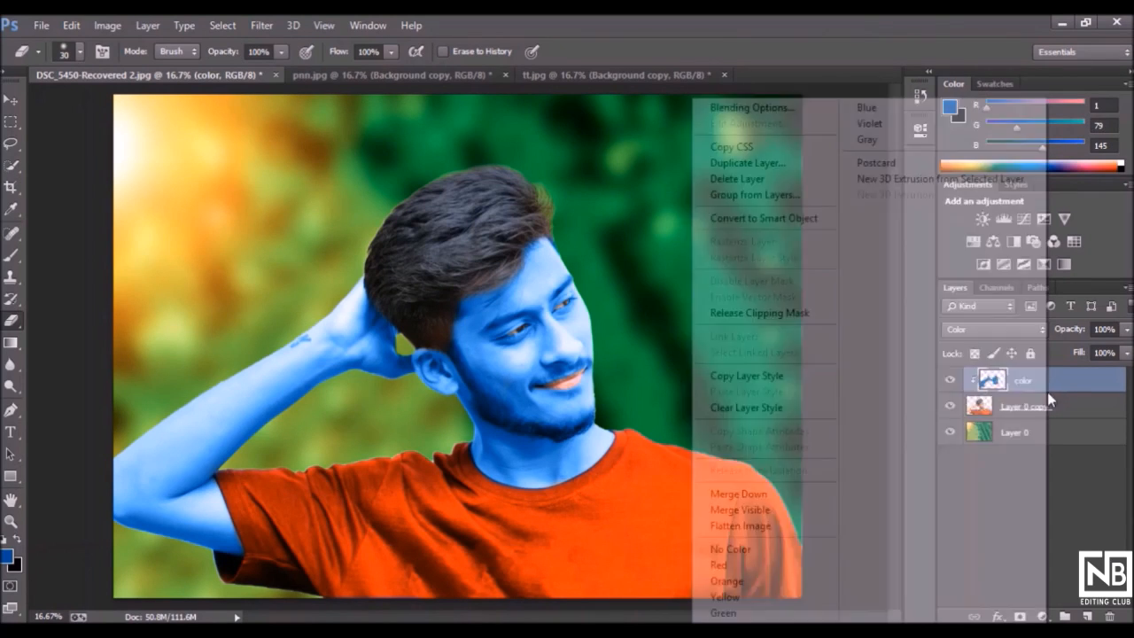
left_click(803, 494)
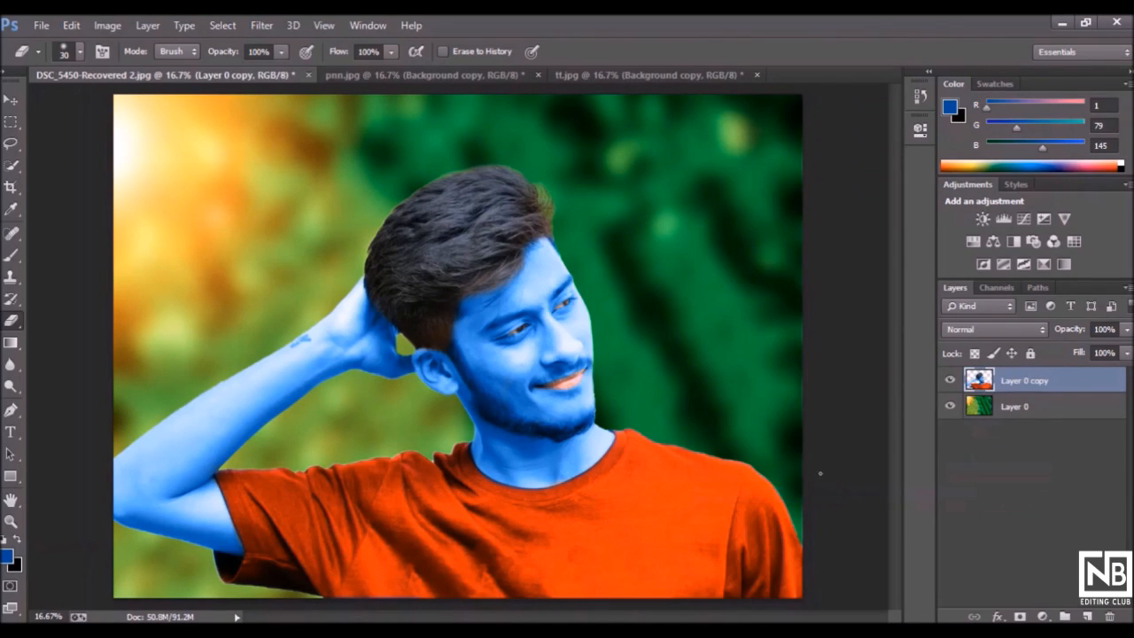
key("ctrl+minus")
key("ctrl+plus")
key("ctrl+plus")
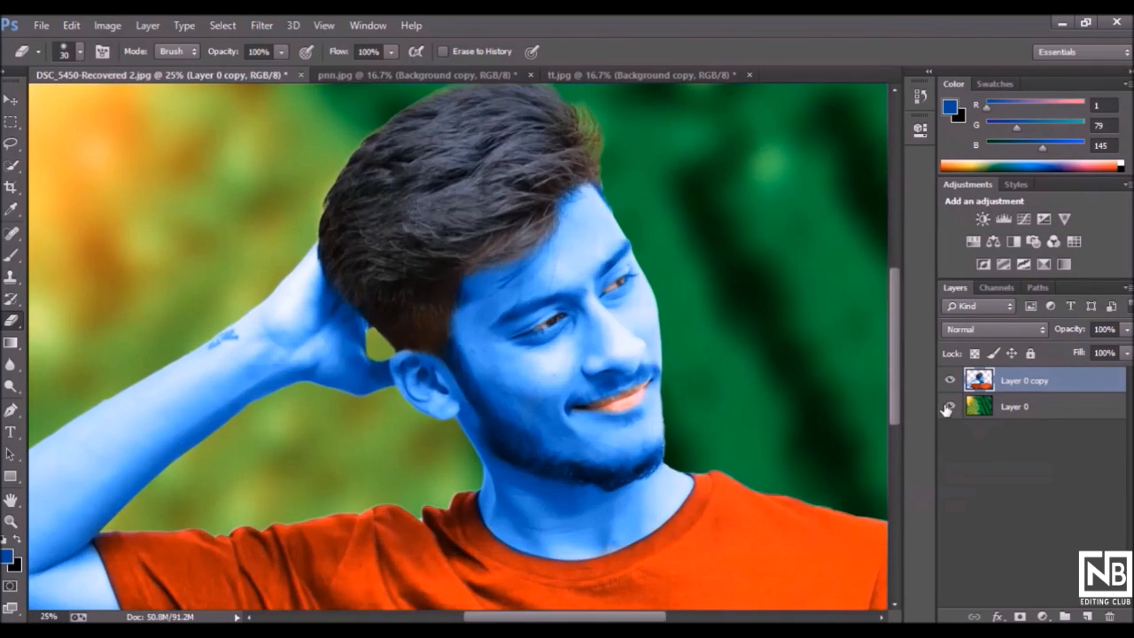
key("ctrl+plus")
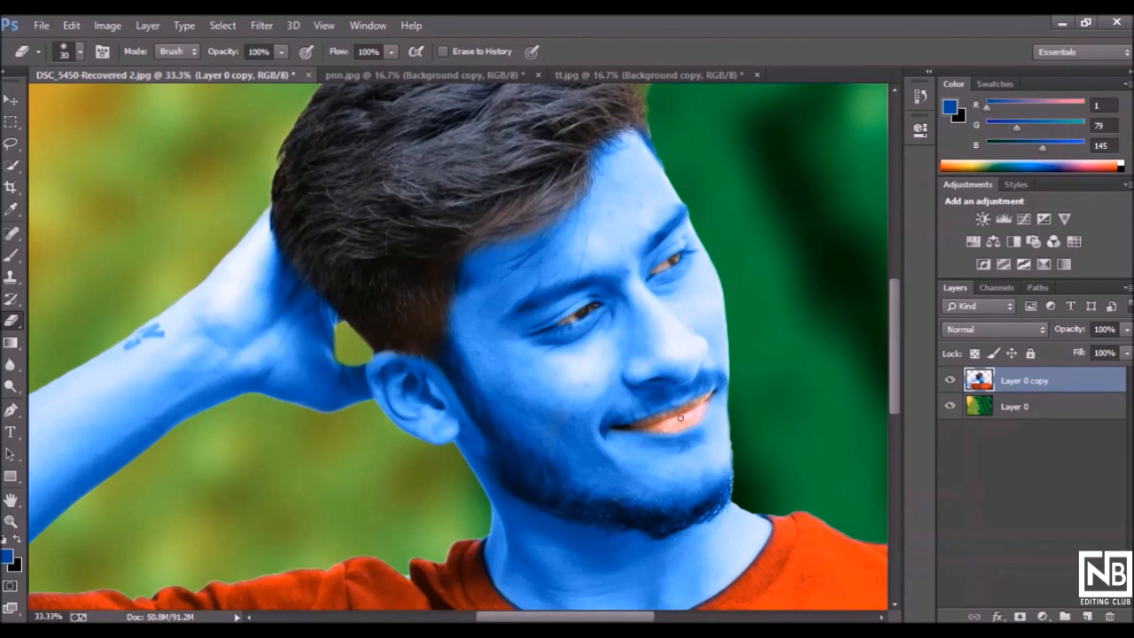
key("ctrl+minus")
key("ctrl+minus")
Bring the orange turban from tt.jpg into the DSC_5450-Recovered 2.jpg document and place it on the man's head
left_click(424, 74)
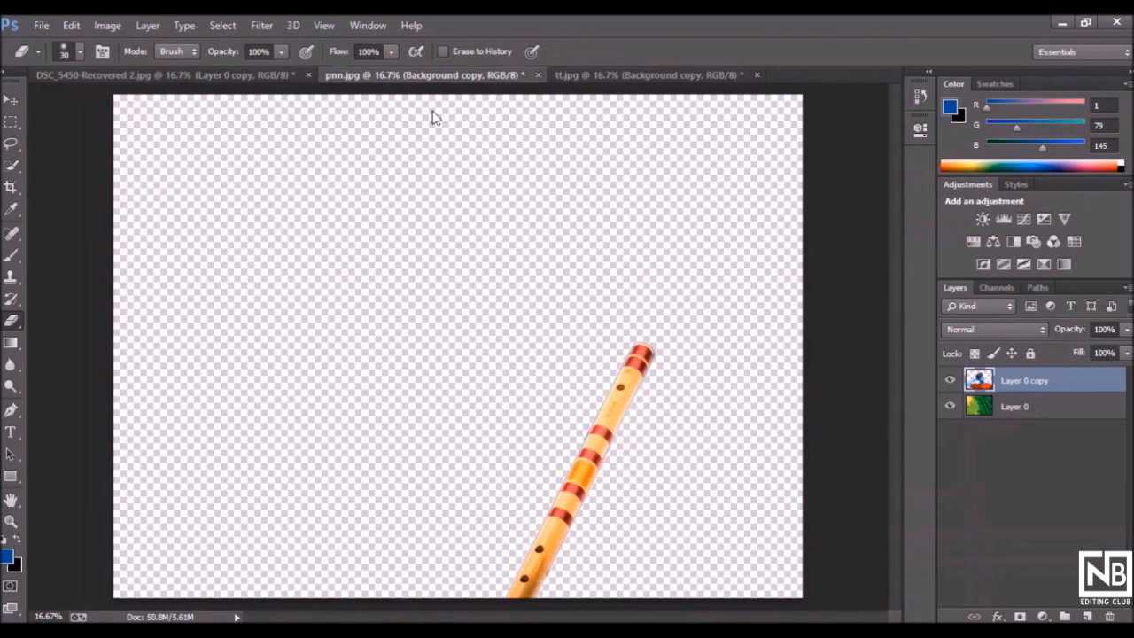
left_click(568, 74)
left_click(13, 101)
mouse_move(439, 193)
left_mouse_down()
mouse_move(312, 59)
mouse_move(242, 67)
mouse_move(448, 205)
left_mouse_up()
mouse_move(481, 260)
left_mouse_down()
mouse_move(494, 220)
mouse_move(484, 264)
left_mouse_up()
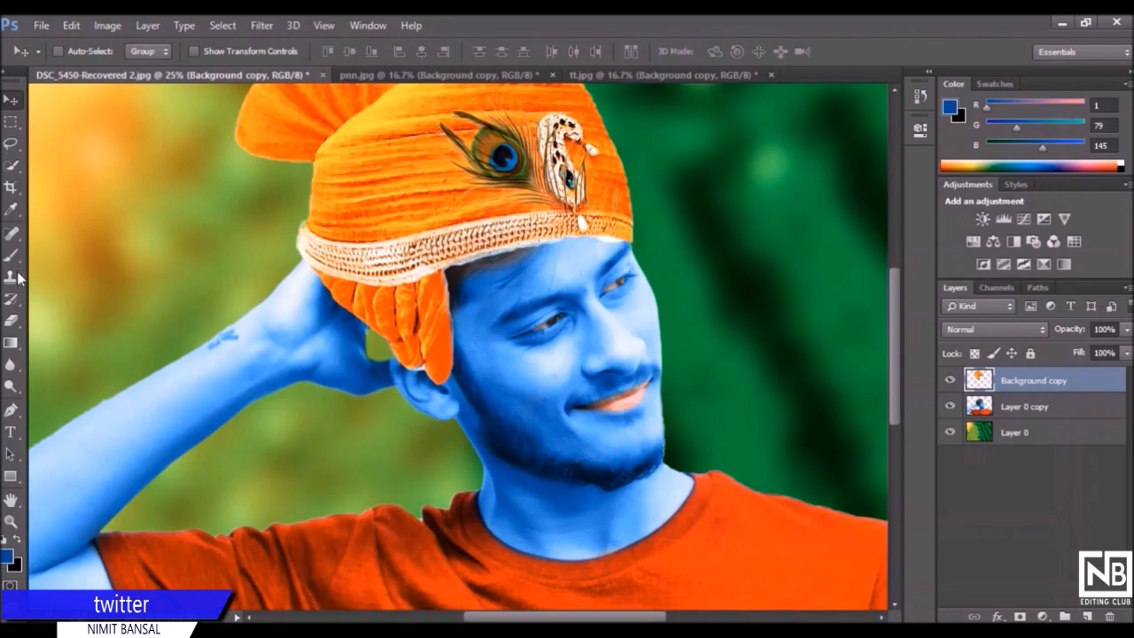
Erase the stray fringe under the turban's band along the forehead with a small eraser
key("ctrl+plus")
key("e")
key("bracketright")
key("bracketright")
key("bracketright")
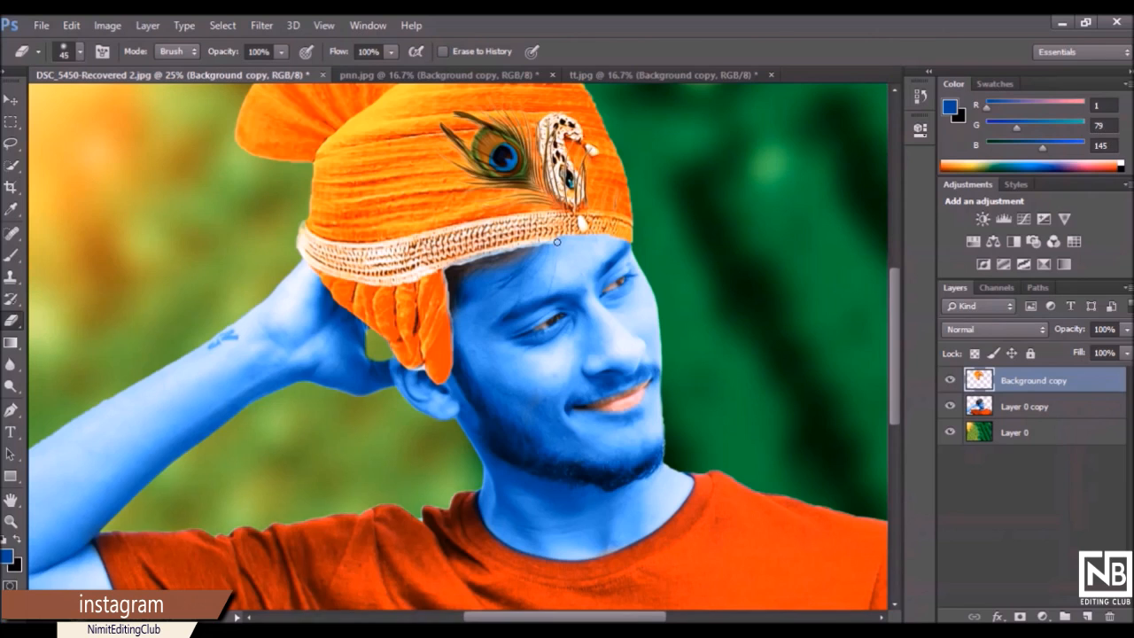
key("bracketright")
key("bracketright")
key("bracketright")
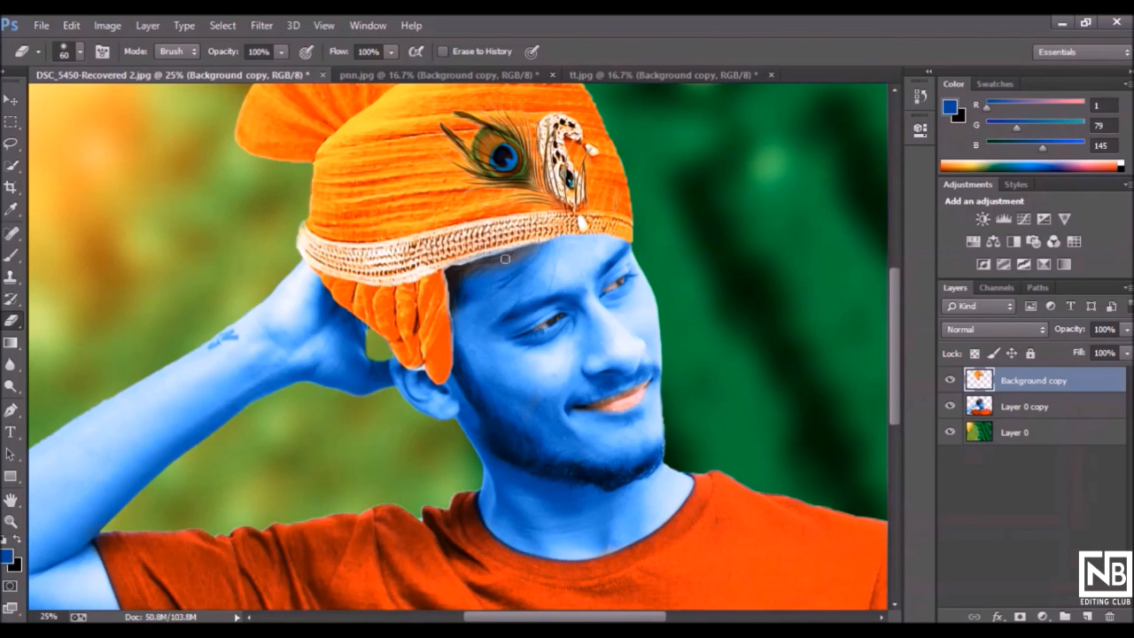
Erase the excess edge of the turban's hanging flap beside the ear and cheek with a small eraser
left_click_drag(456, 272, 453, 392)
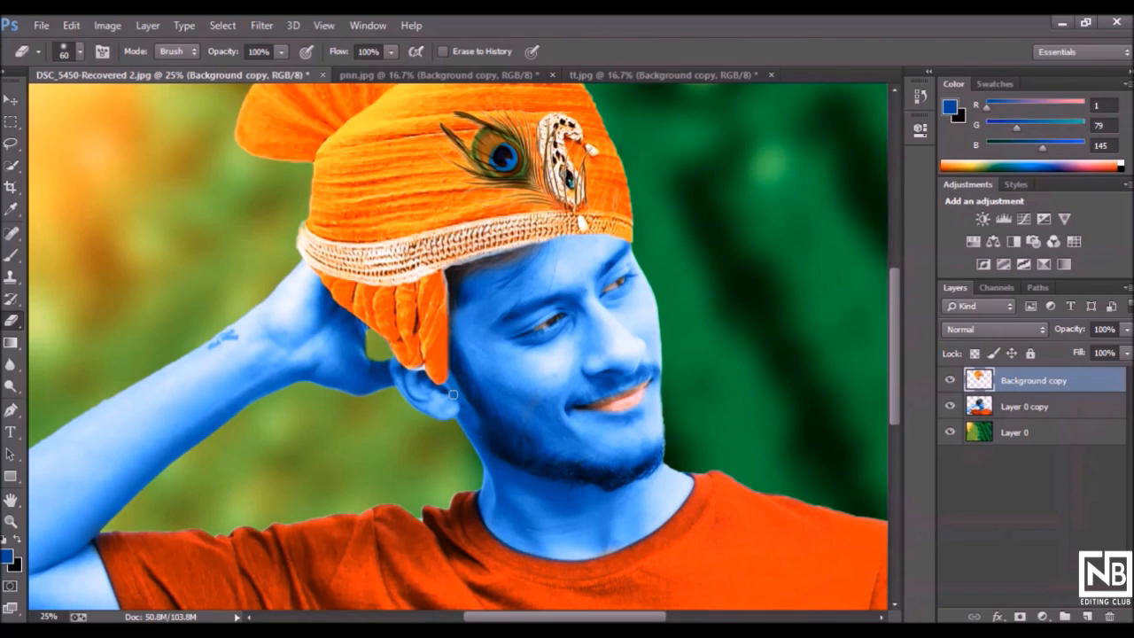
left_click_drag(450, 280, 451, 374)
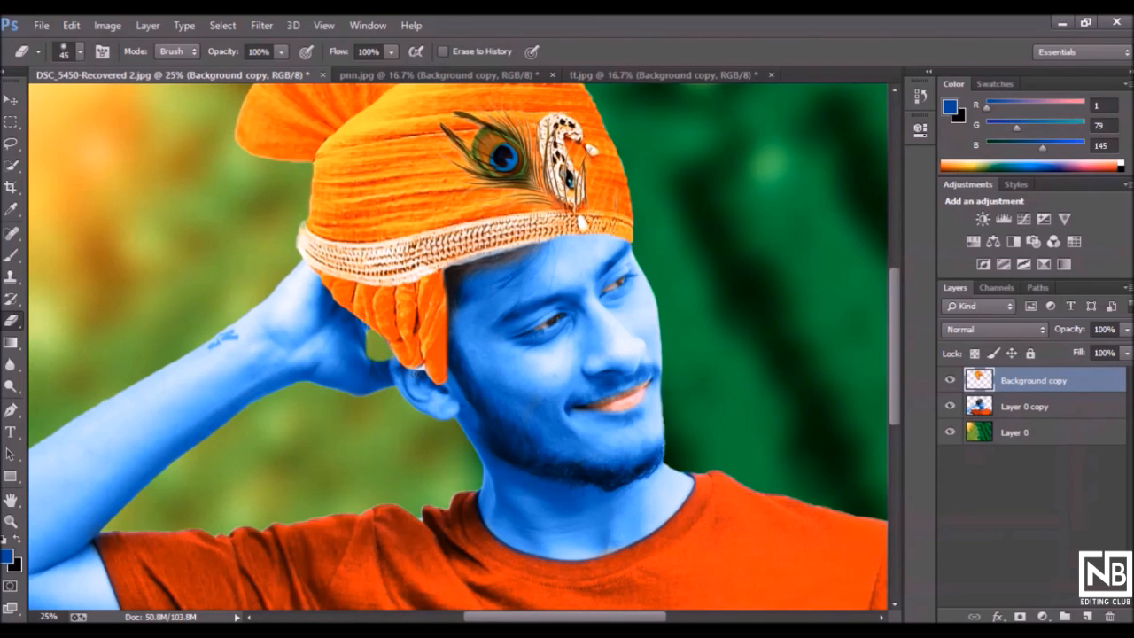
scroll(407, 379, "up", 2)
key("bracketright")
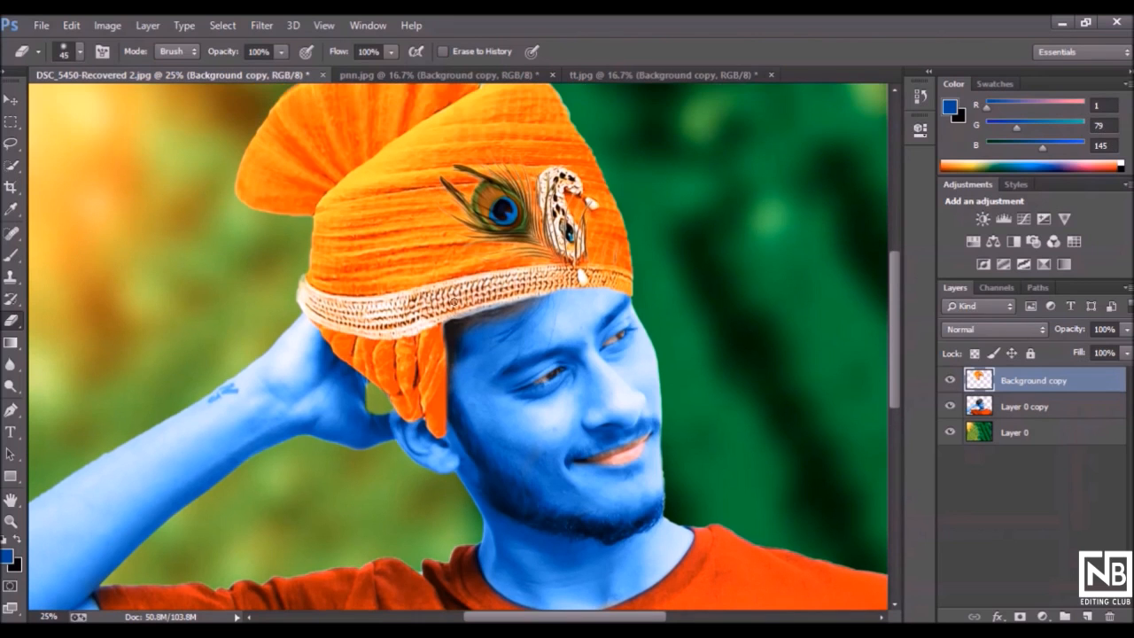
scroll(260, 185, "up", 2)
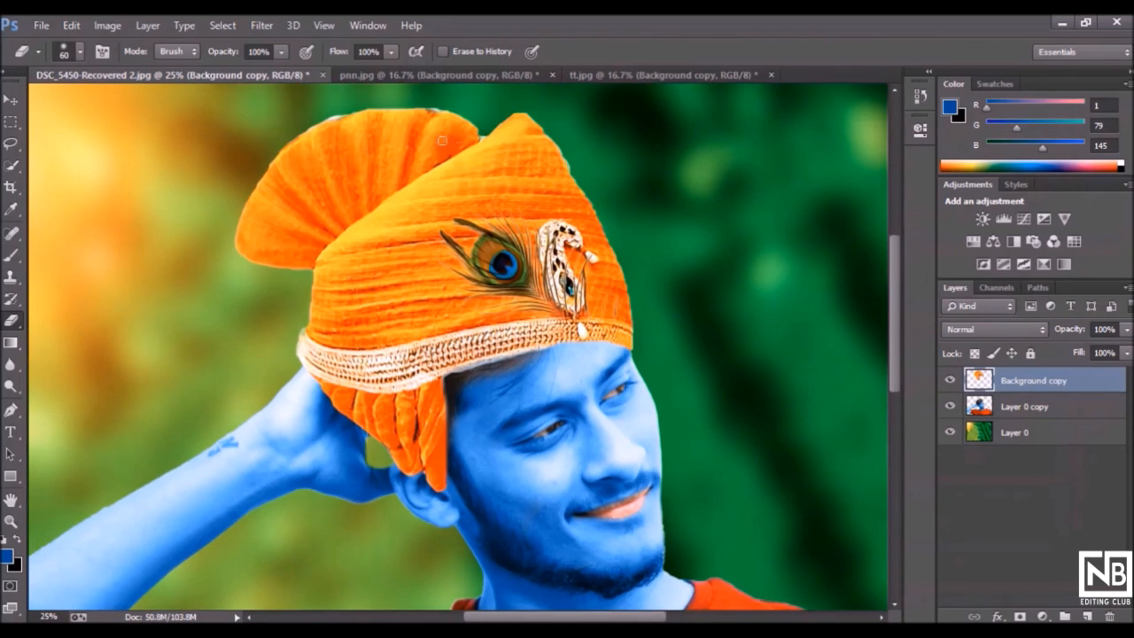
scroll(394, 103, "up", 2)
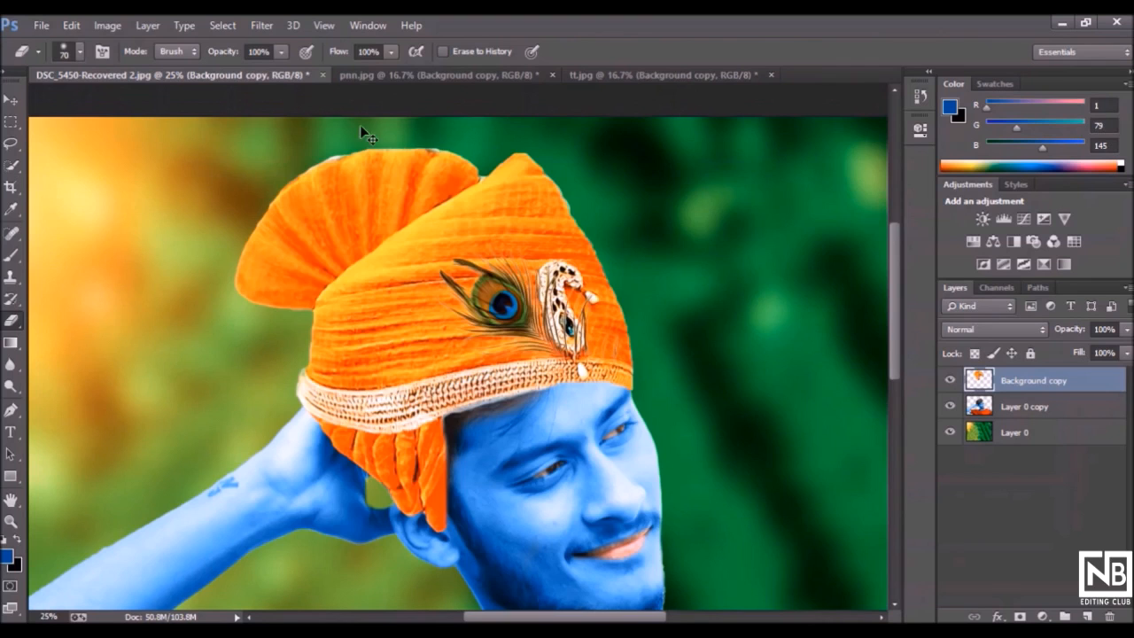
right_click(330, 133)
key("Escape")
key("ctrl+minus")
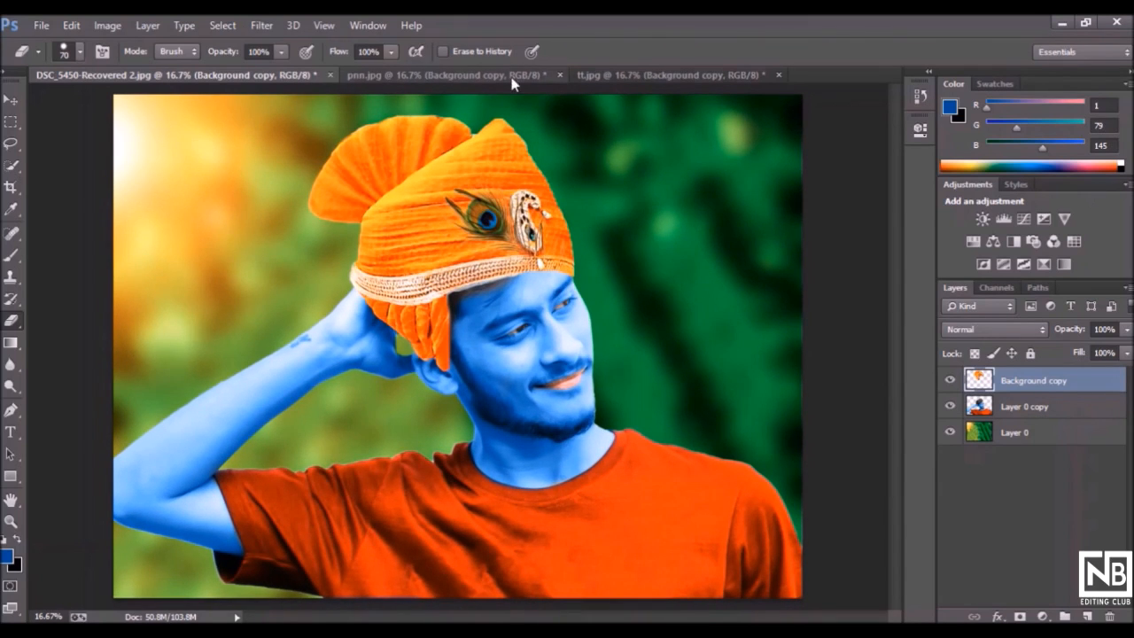
Bring the flute from pnn.jpg into the DSC_5450-Recovered 2.jpg document and place it diagonally over the man's shirt
left_click(649, 75)
left_click(283, 78)
left_click(1030, 410)
left_click(445, 72)
key("v")
mouse_move(578, 398)
left_mouse_down()
mouse_move(210, 51)
mouse_move(206, 84)
mouse_move(413, 301)
left_mouse_up()
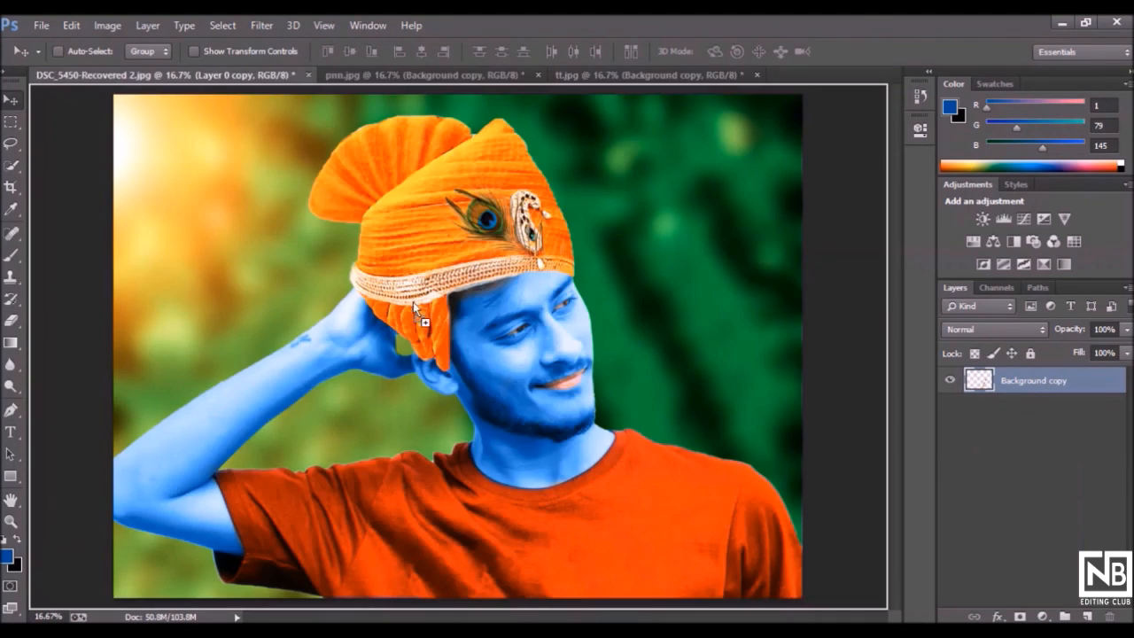
left_click_drag(646, 508, 687, 432)
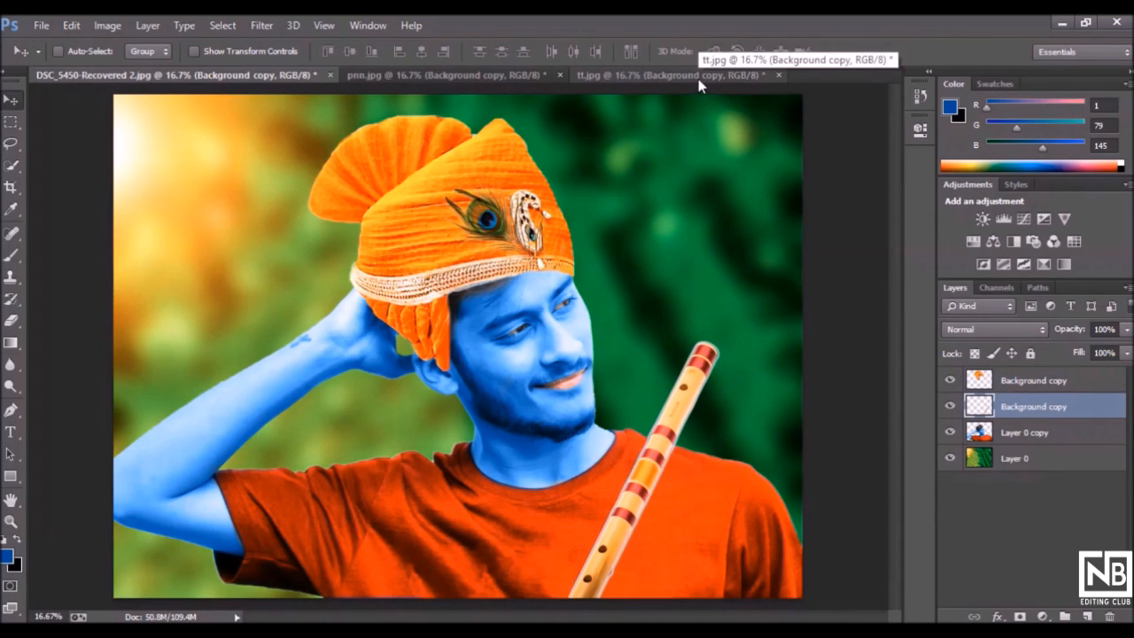
Close the tt.jpg and pnn.jpg source documents
left_click(698, 79)
left_click(779, 75)
left_click(614, 255)
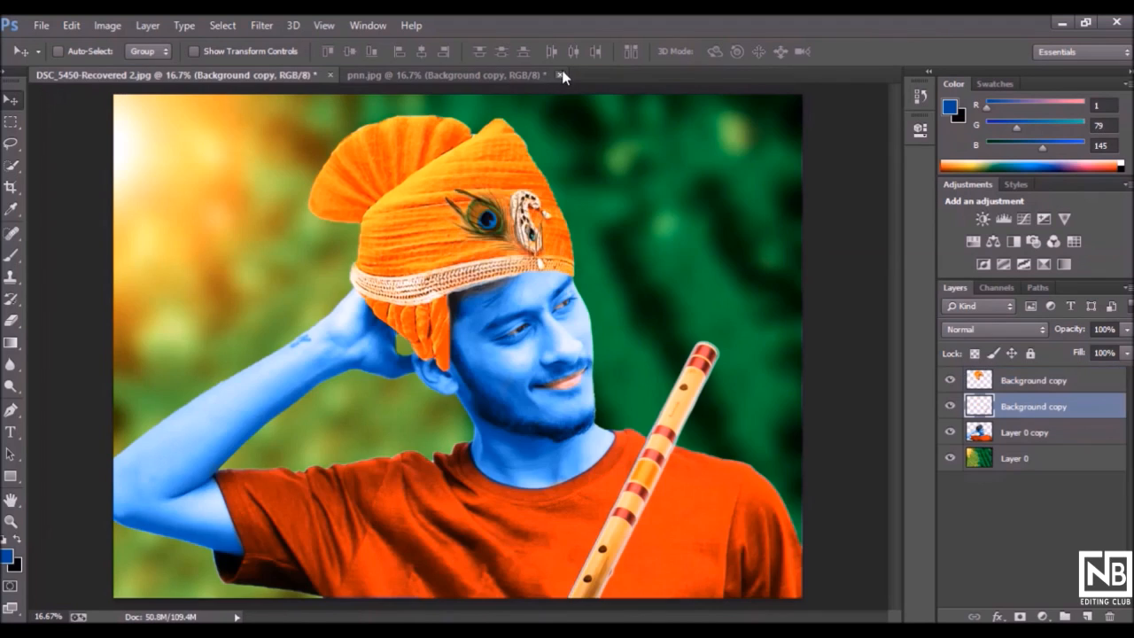
left_click(560, 75)
left_click(637, 258)
Move the flute closer to the man's chin and scale it down slightly
left_click_drag(607, 443, 588, 501)
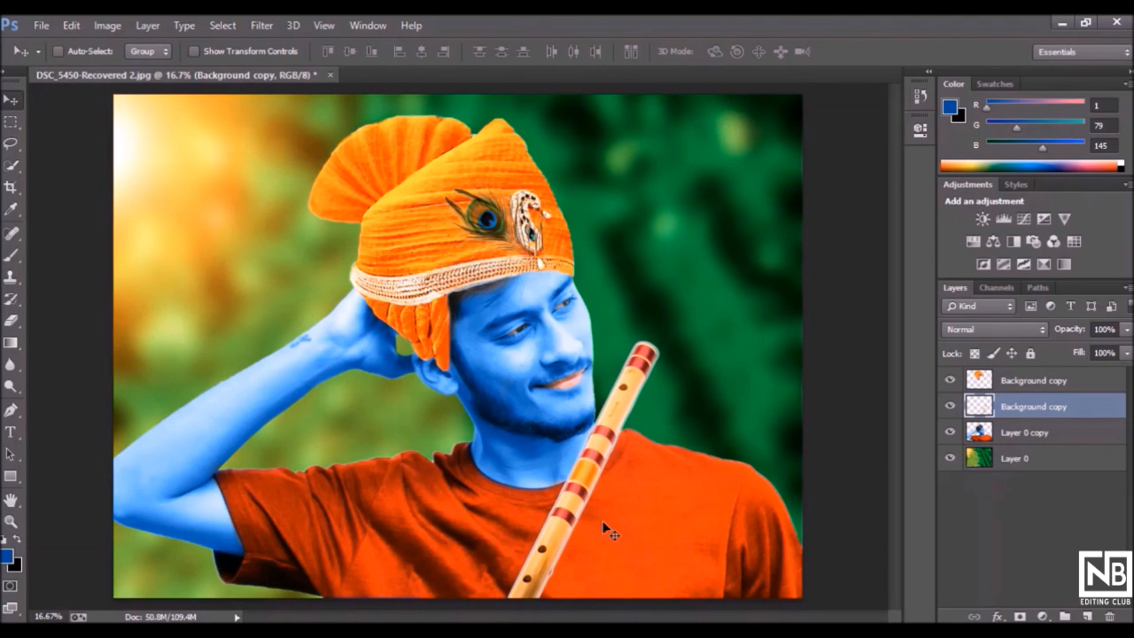
key("ctrl+t")
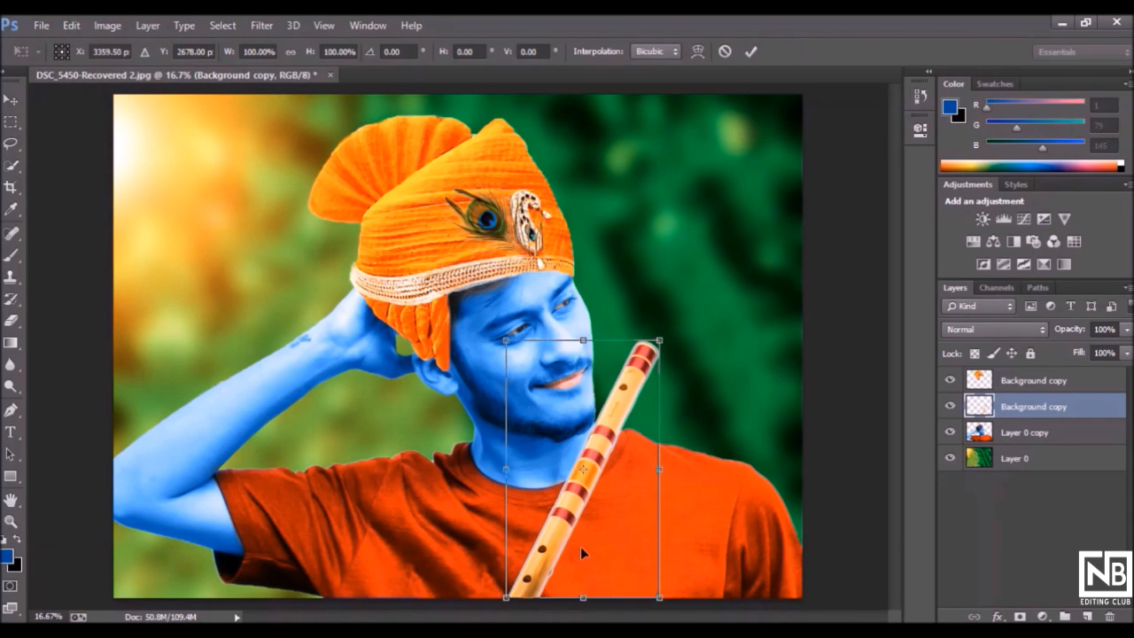
left_click_drag(658, 340, 643, 377)
key("Return")
Nudge the flute sideways to fine-tune its position next to the chin
key("Right")
key("Right")
key("Right")
key("Right")
key("Right")
key("Right")
key("Right")
key("Right")
key("Right")
key("Right")
key("Right")
key("Right")
key("Right")
key("Right")
key("Right")
key("Right")
key("Right")
key("Right")
key("Right")
key("Right")
key("Left")
key("Left")
key("Left")
key("Left")
key("Left")
key("Left")
key("Left")
key("Left")
key("Left")
key("Left")
key("Left")
key("Left")
key("Left")
key("Left")
key("Left")
key("Left")
key("Left")
key("Left")
key("Left")
key("Left")
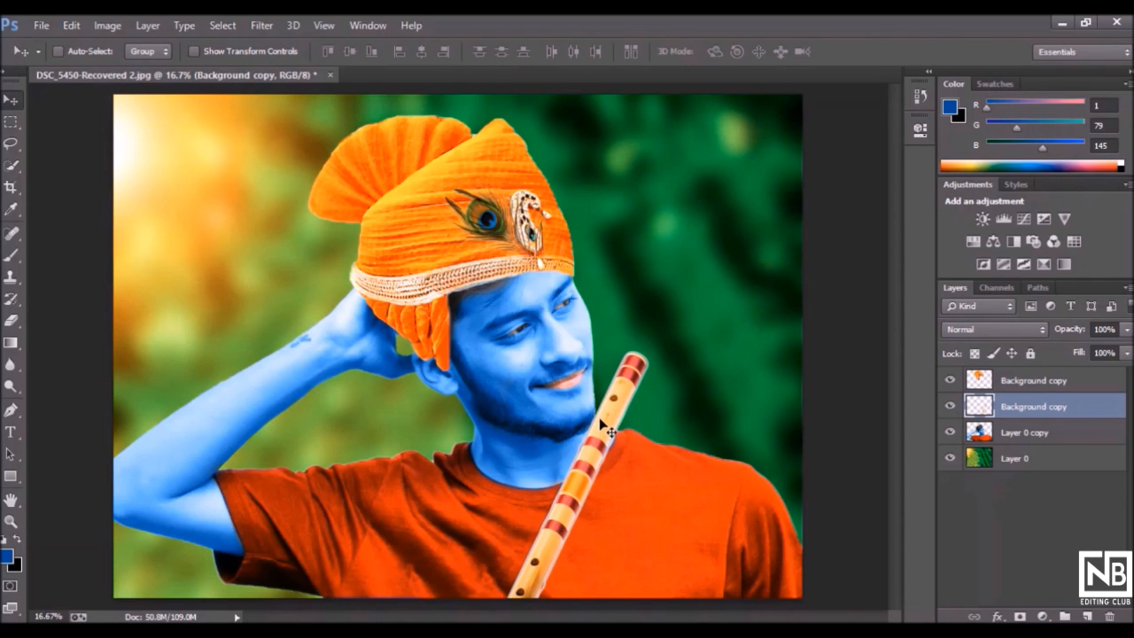
Apply the Camera Raw Filter to the flute layer with Whites -40 and Blacks -23
key("ctrl+plus")
scroll(608, 430, "down", 5)
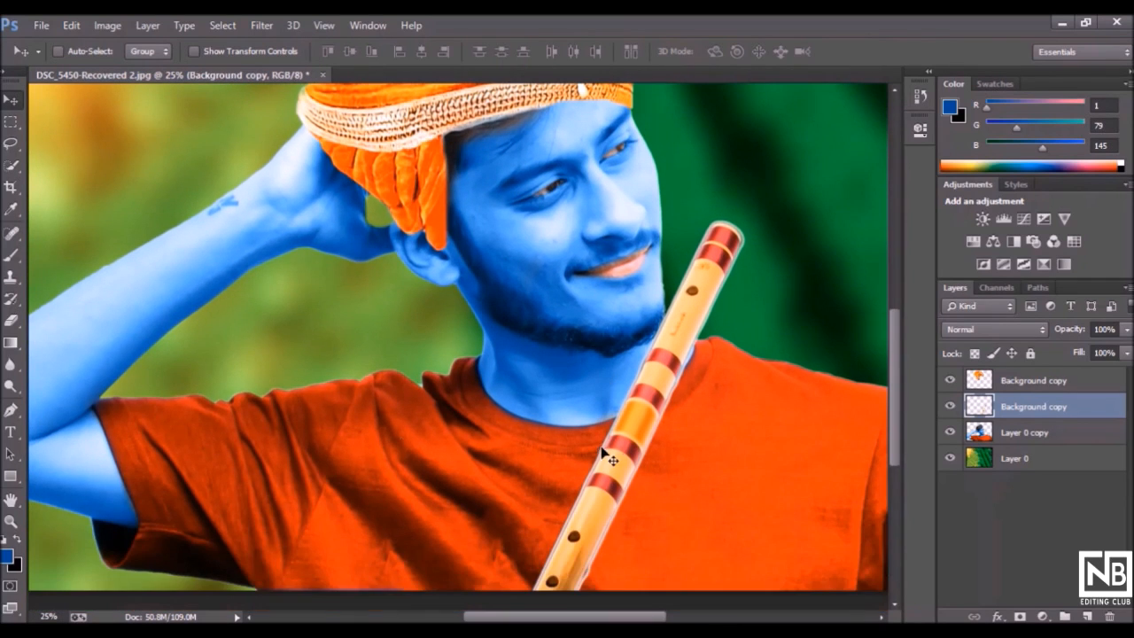
key("e")
key("ctrl+minus")
key("w")
left_click(262, 25)
left_click(330, 144)
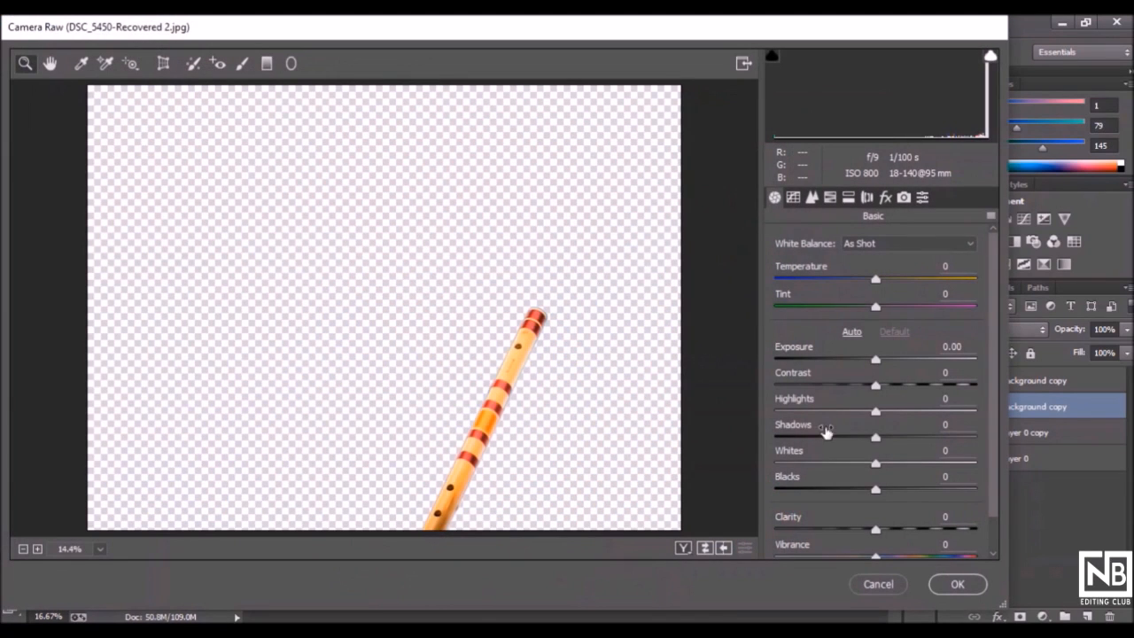
left_click_drag(876, 469, 836, 464)
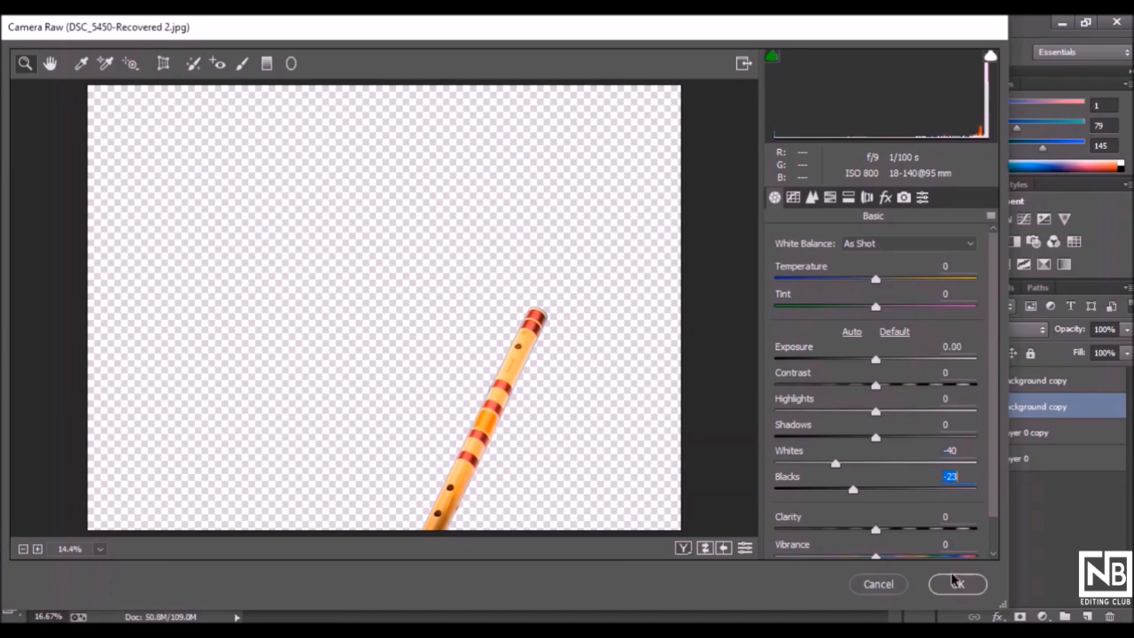
left_click(957, 584)
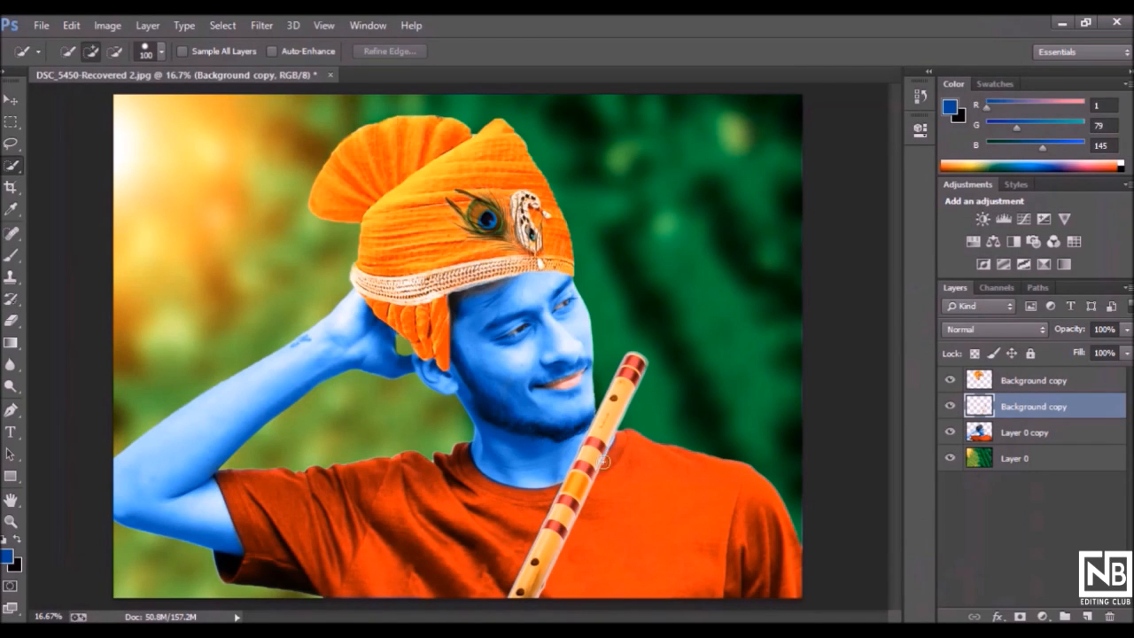
Adjust the basic tones of the turban layer with the Camera Raw Filter
left_click(1014, 383)
left_click(261, 25)
left_click(322, 119)
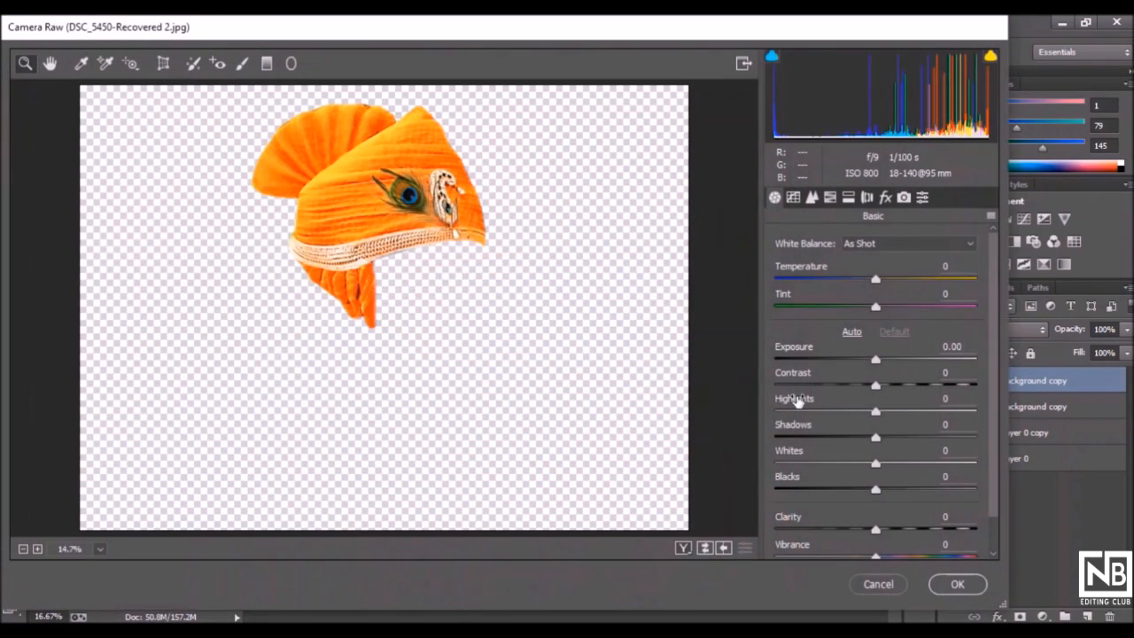
left_click_drag(876, 363, 837, 437)
left_click(877, 462)
left_click_drag(880, 470, 875, 505)
left_click(945, 578)
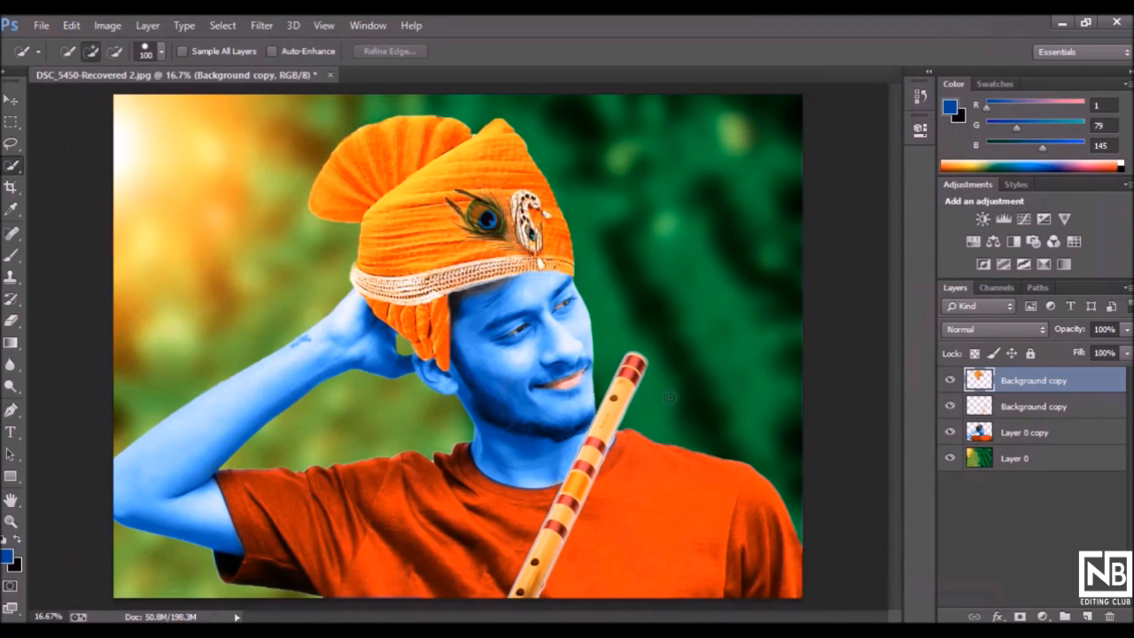
Duplicate the man's layer, Layer 0 copy
key("ctrl+minus")
key("ctrl+minus")
key("ctrl+plus")
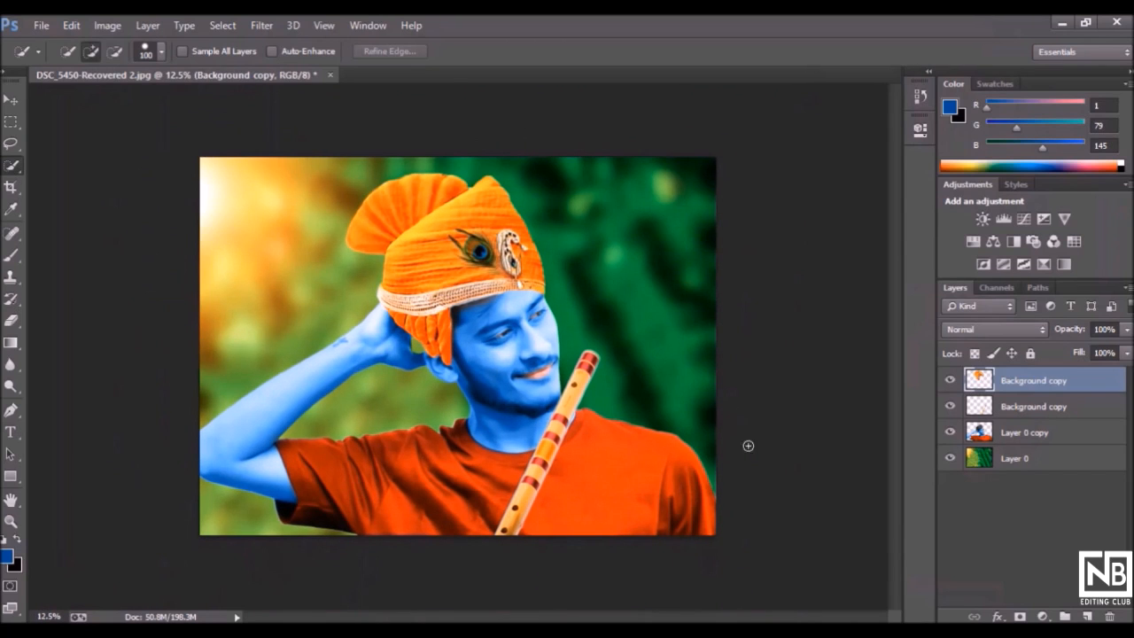
left_click(1031, 434)
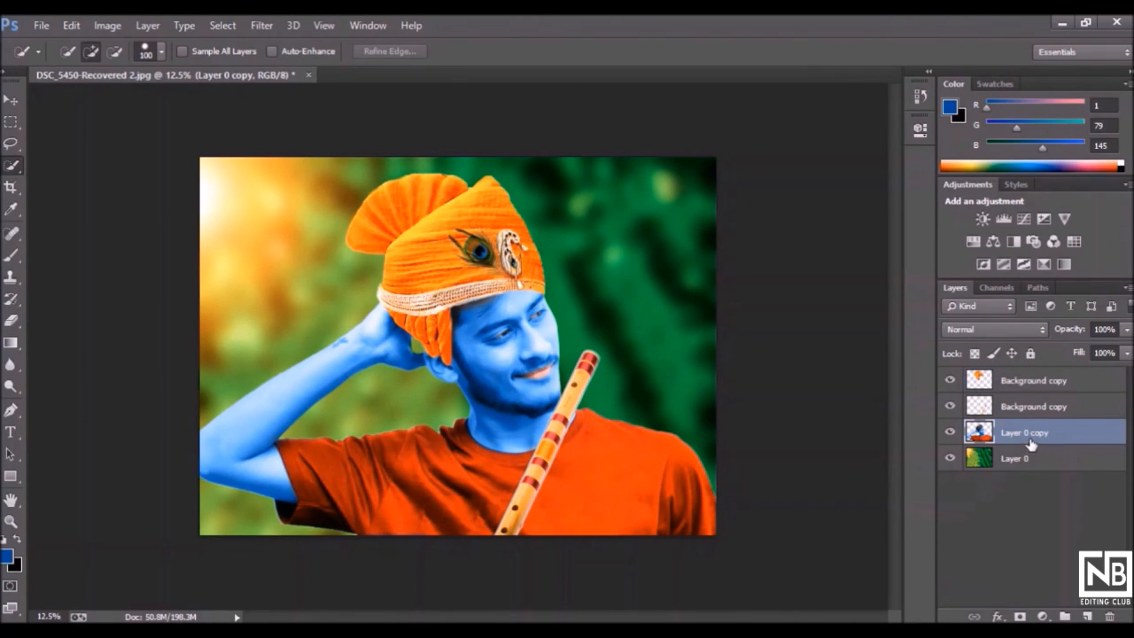
key("ctrl+plus")
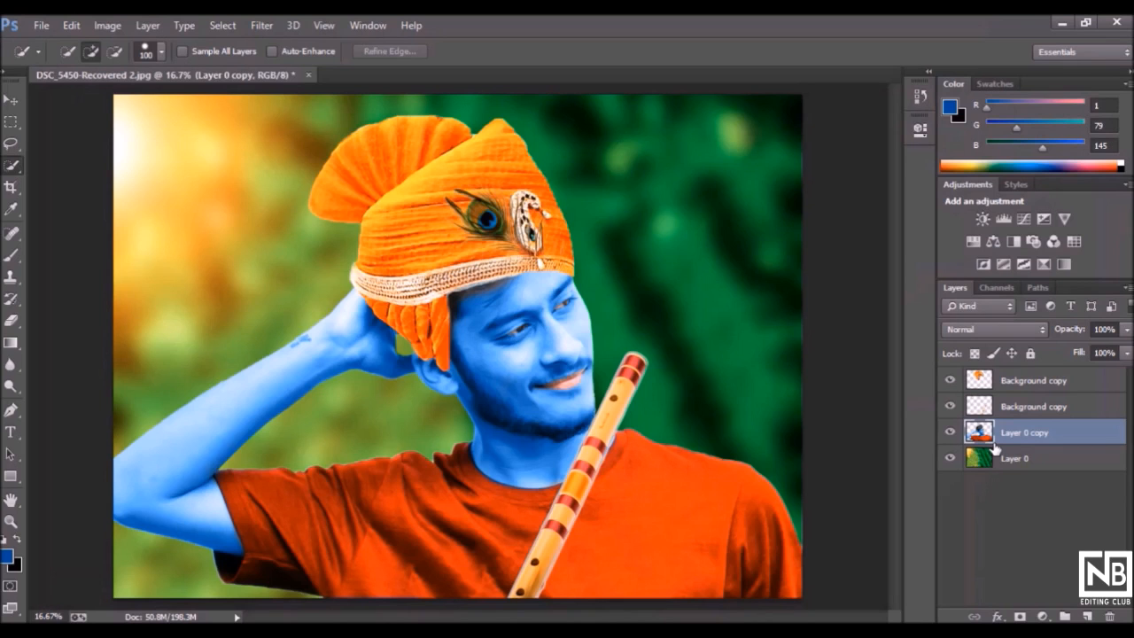
key("ctrl+j")
Apply the Camera Raw Filter to the duplicated man's layer with the Reds luminance at -40
left_click(262, 25)
left_click(354, 116)
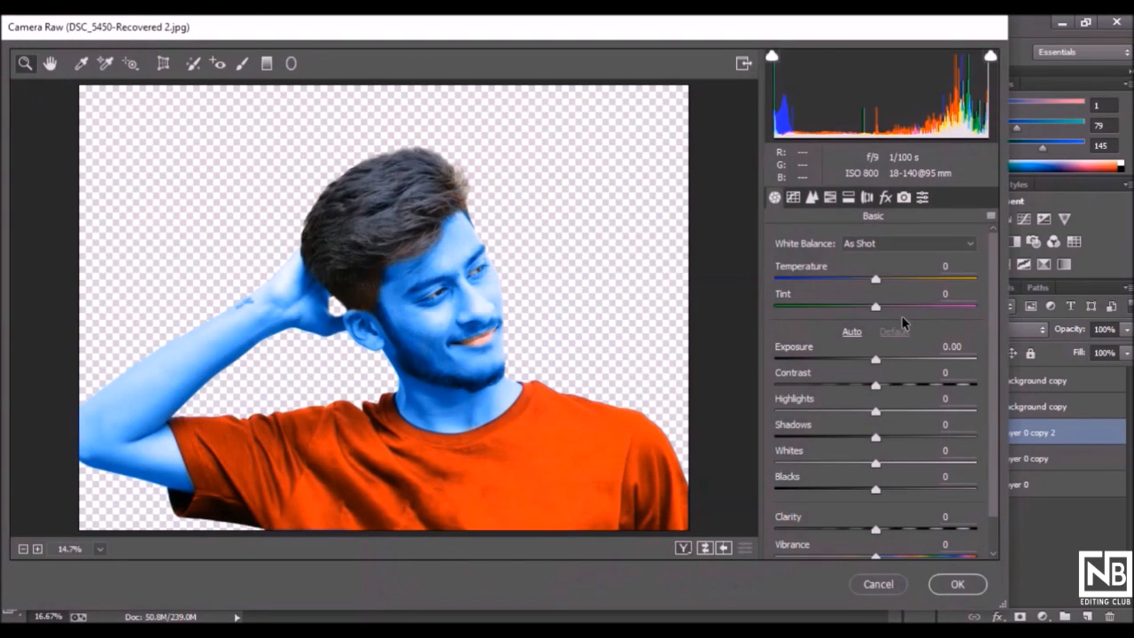
left_click(830, 197)
left_click_drag(882, 325, 860, 358)
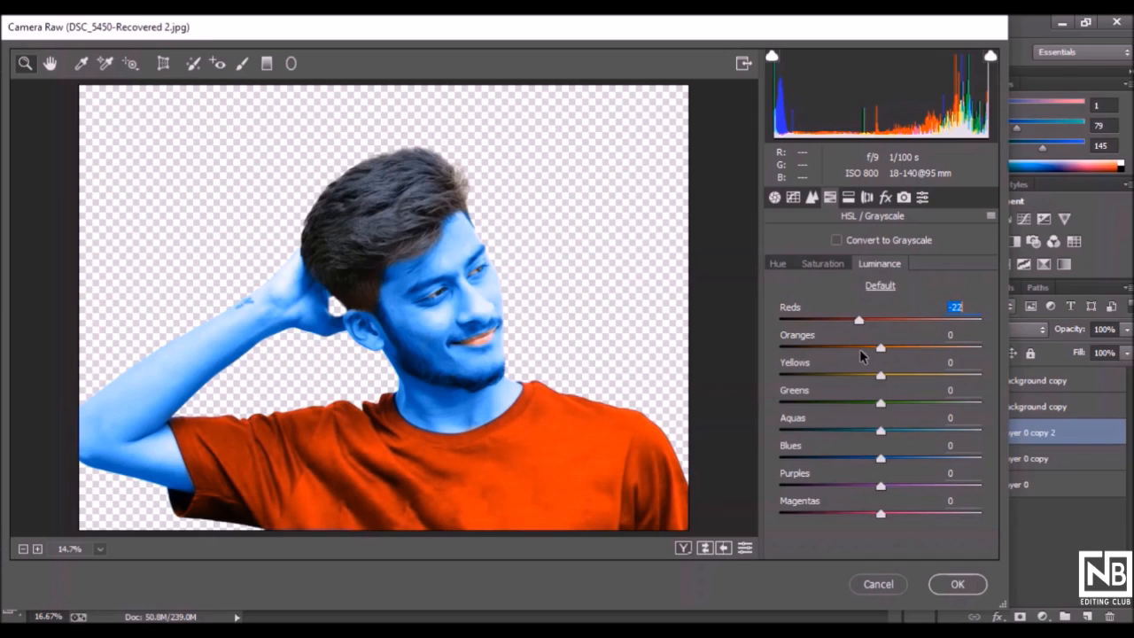
key("ctrl+plus")
mouse_move(855, 324)
left_mouse_down()
mouse_move(902, 321)
mouse_move(909, 343)
mouse_move(837, 344)
mouse_move(849, 353)
mouse_move(838, 324)
left_mouse_up()
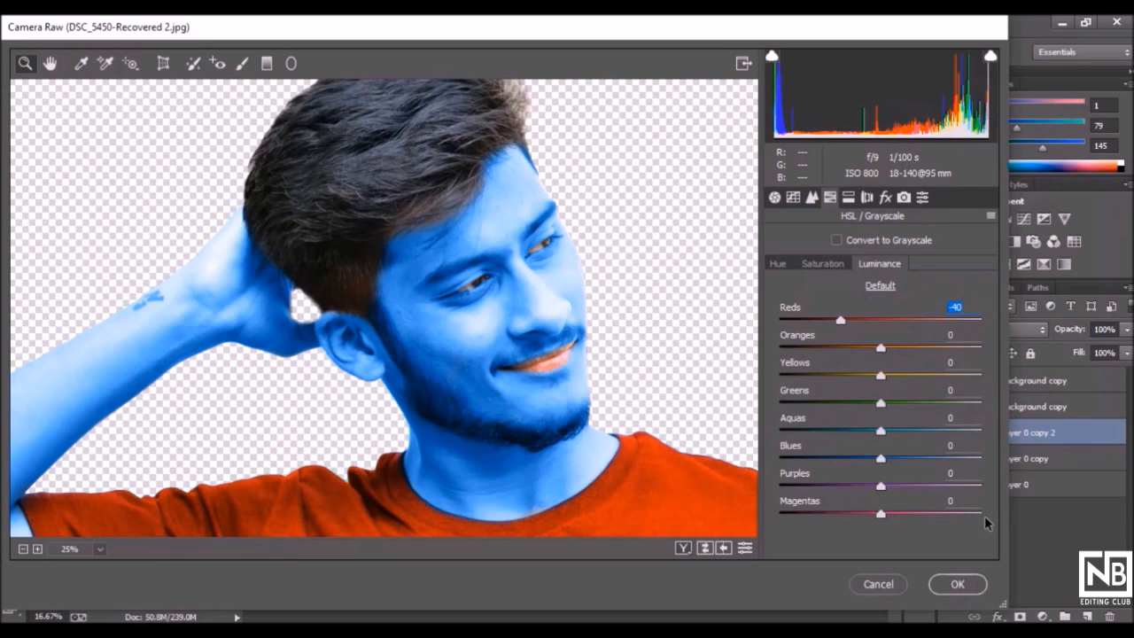
left_click(955, 586)
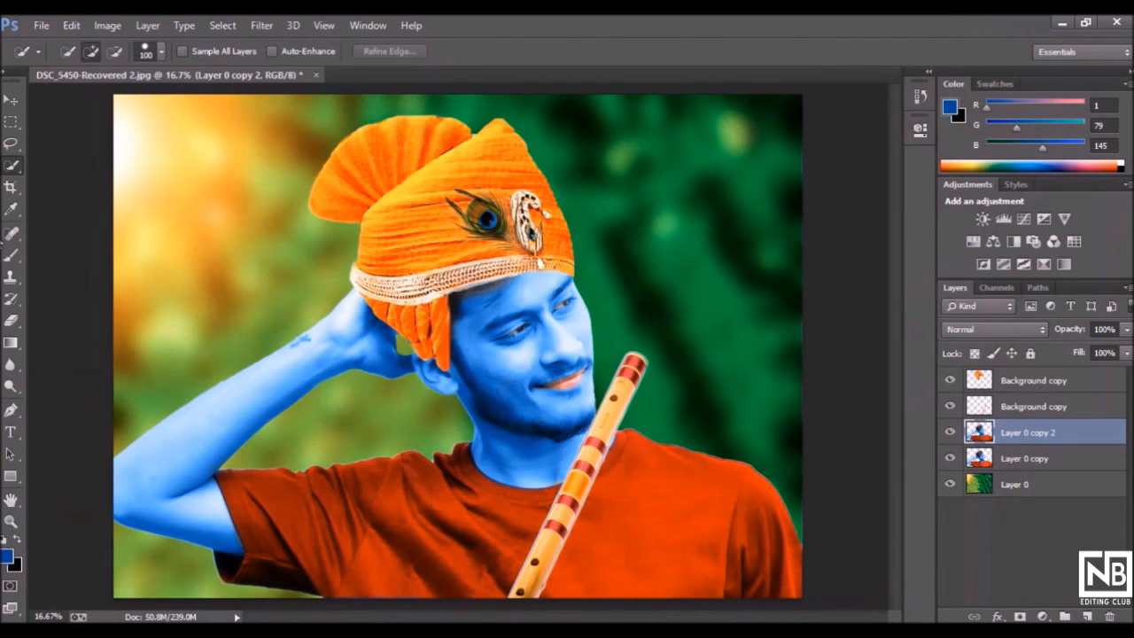
Erase the shirt from the duplicate layer with the Eraser at size 400 and merge it down into Layer 0 copy
left_click(12, 320)
key("bracketright")
key("bracketright")
key("bracketright")
key("bracketright")
key("bracketright")
key("bracketright")
key("bracketright")
key("bracketright")
key("bracketright")
key("bracketright")
key("bracketright")
key("bracketright")
mouse_move(651, 451)
left_mouse_down()
mouse_move(762, 506)
mouse_move(588, 535)
mouse_move(766, 477)
mouse_move(564, 542)
mouse_move(811, 605)
mouse_move(388, 466)
mouse_move(224, 591)
mouse_move(337, 458)
mouse_move(400, 456)
mouse_move(510, 484)
mouse_move(507, 467)
left_mouse_up()
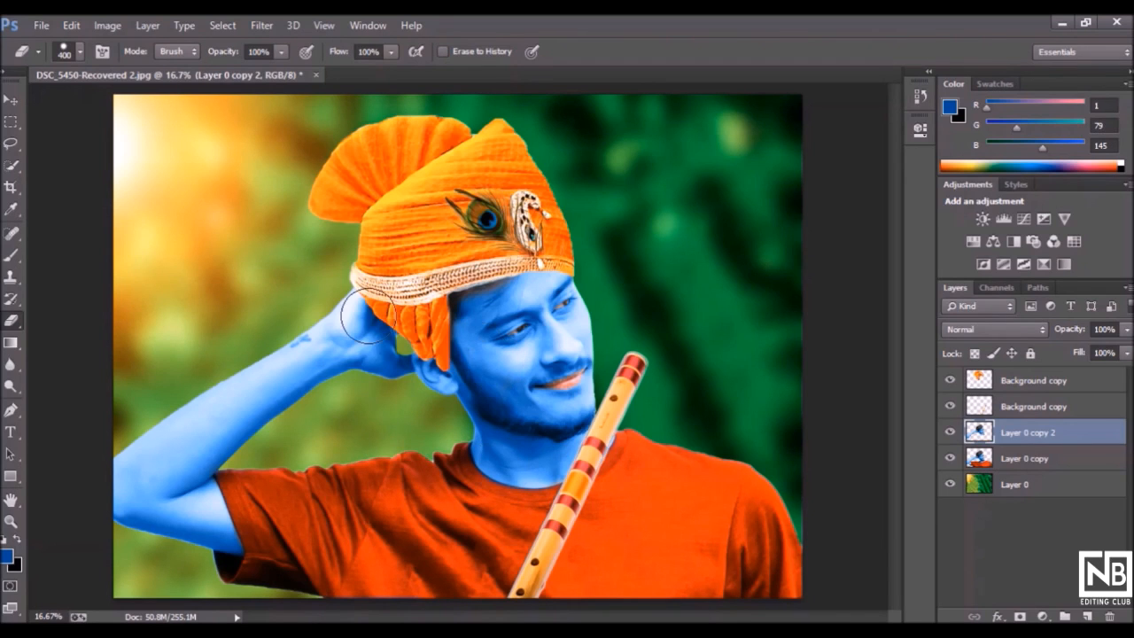
right_click(1063, 439)
left_click(822, 493)
Adjust the basic tones of the man's merged layer with the Camera Raw Filter
left_click(261, 25)
left_click(292, 42)
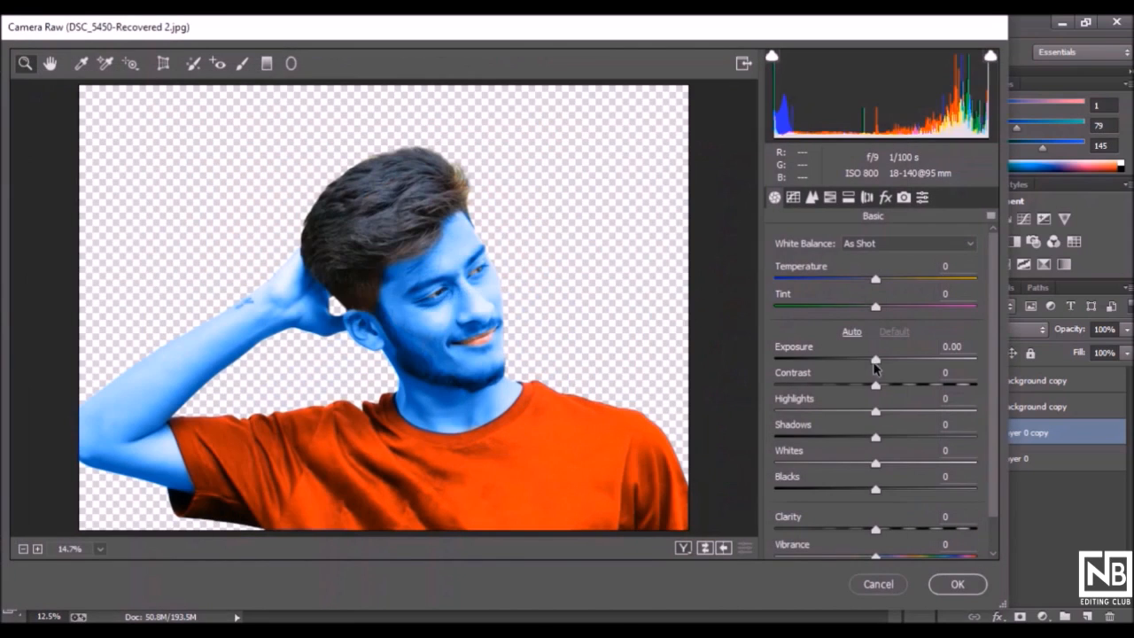
left_click_drag(875, 359, 893, 530)
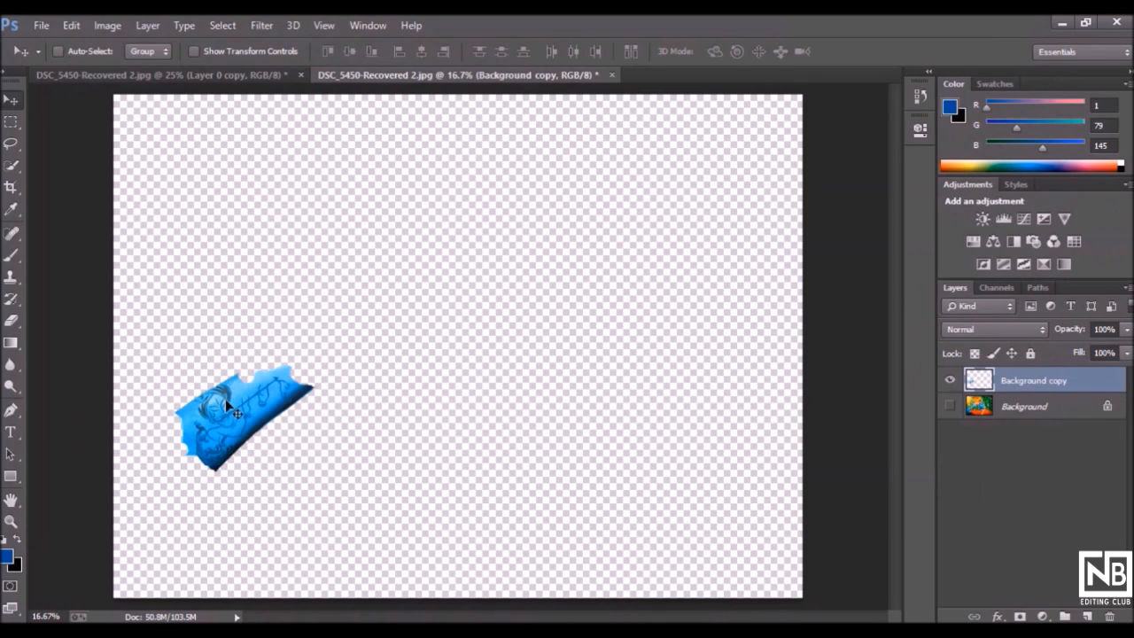
Bring the tattoo cutout onto the man's raised forearm and set its blend mode to Luminosity
left_click_drag(225, 399, 324, 456)
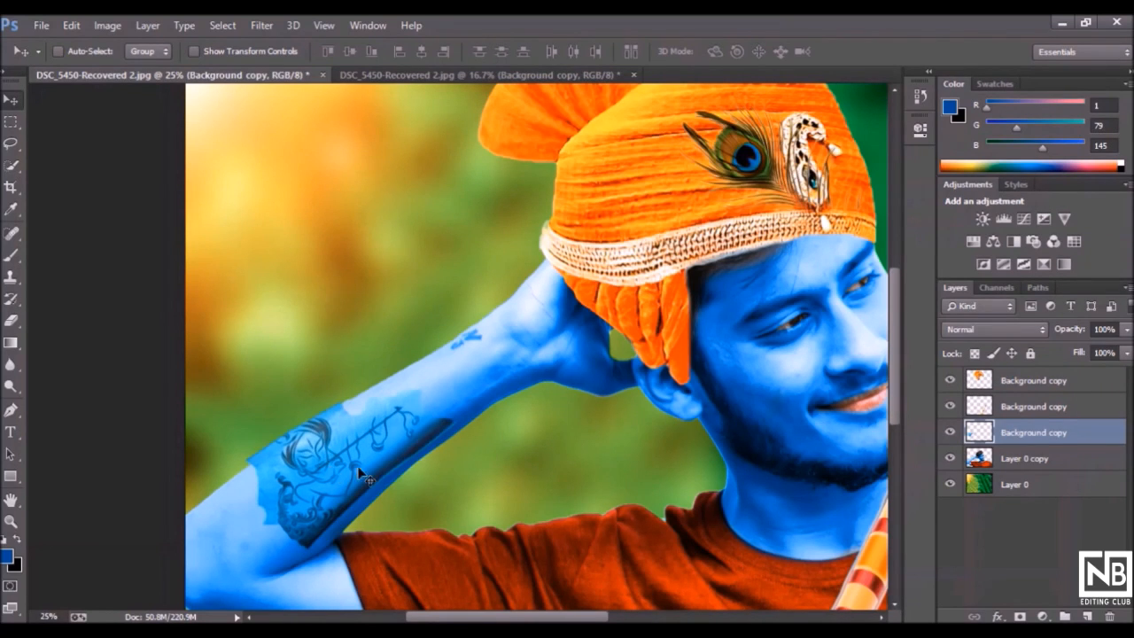
left_click(992, 329)
left_click(984, 79)
scroll(1001, 327, "down", 4)
scroll(995, 323, "up", 2)
scroll(995, 322, "down", 17)
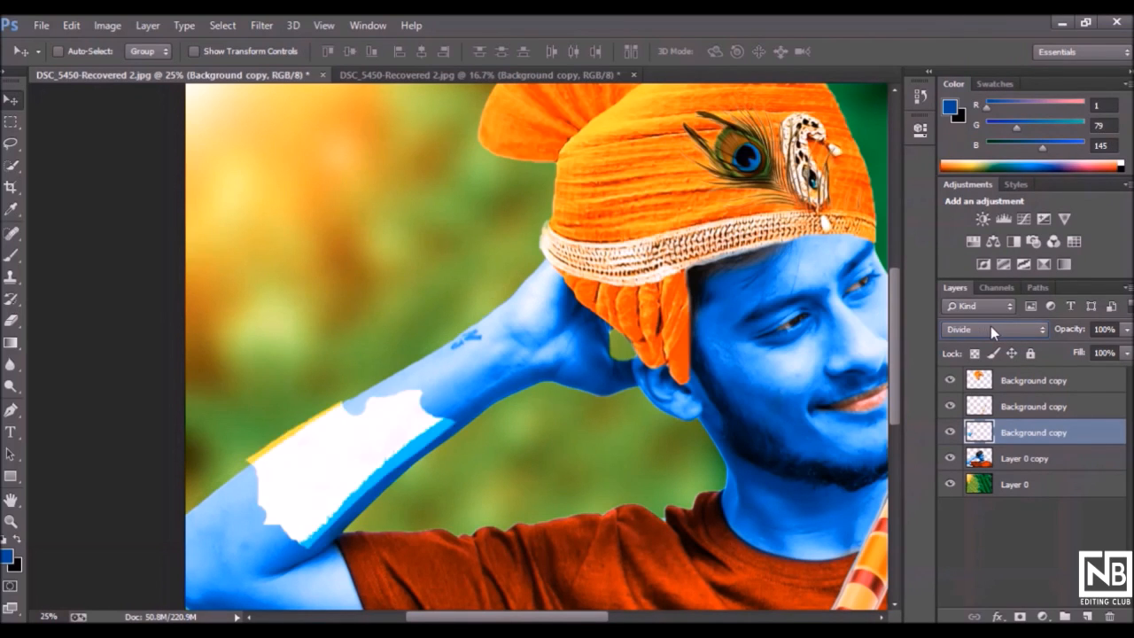
scroll(990, 327, "down", 4)
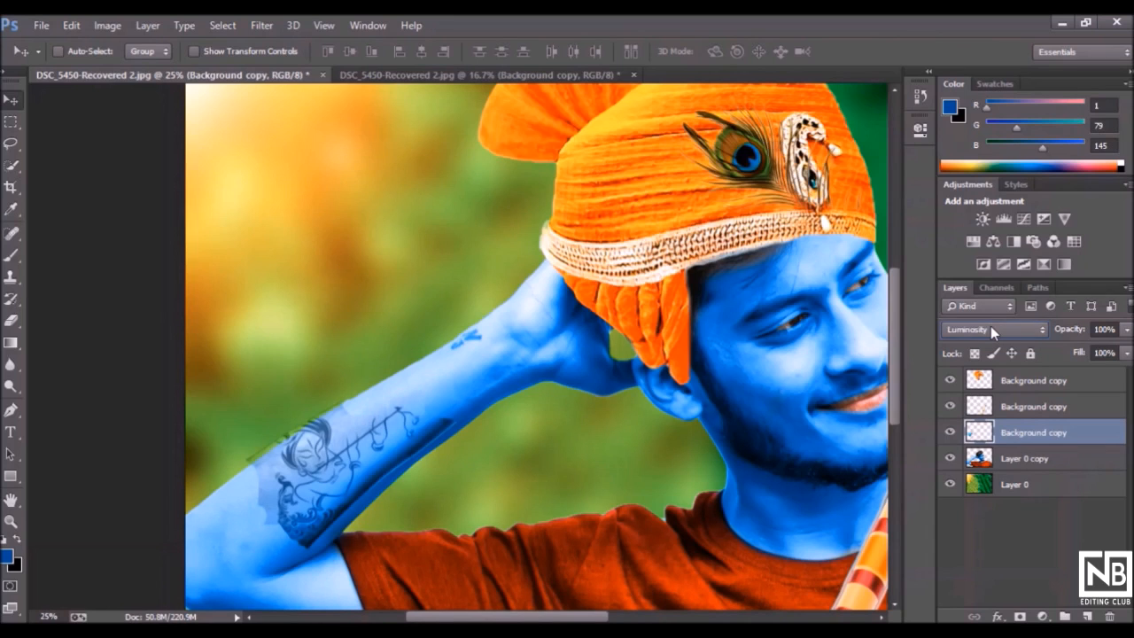
left_click_drag(322, 457, 321, 469)
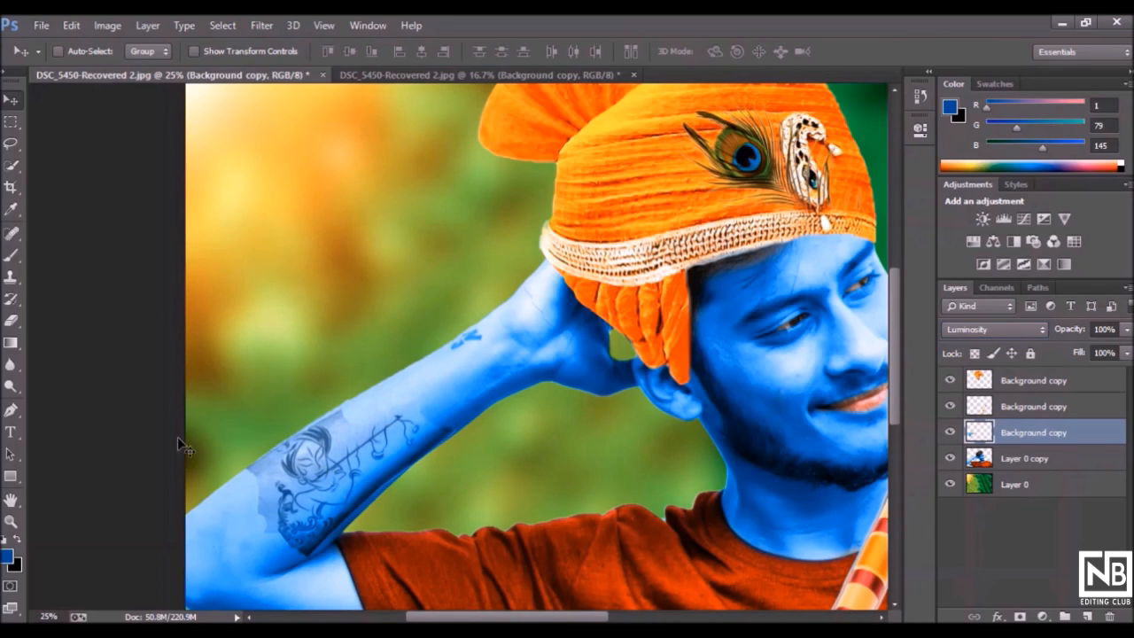
Erase the visible patch edges around the forearm tattoo with the Eraser at size 250
left_click(11, 320)
left_click_drag(237, 458, 249, 490)
key("ctrl+z")
right_click(249, 488)
left_click(278, 404)
left_click(221, 407)
mouse_move(221, 406)
left_mouse_down()
mouse_move(255, 523)
mouse_move(241, 465)
mouse_move(292, 434)
mouse_move(314, 394)
mouse_move(334, 411)
mouse_move(445, 415)
mouse_move(446, 474)
mouse_move(450, 446)
left_mouse_up()
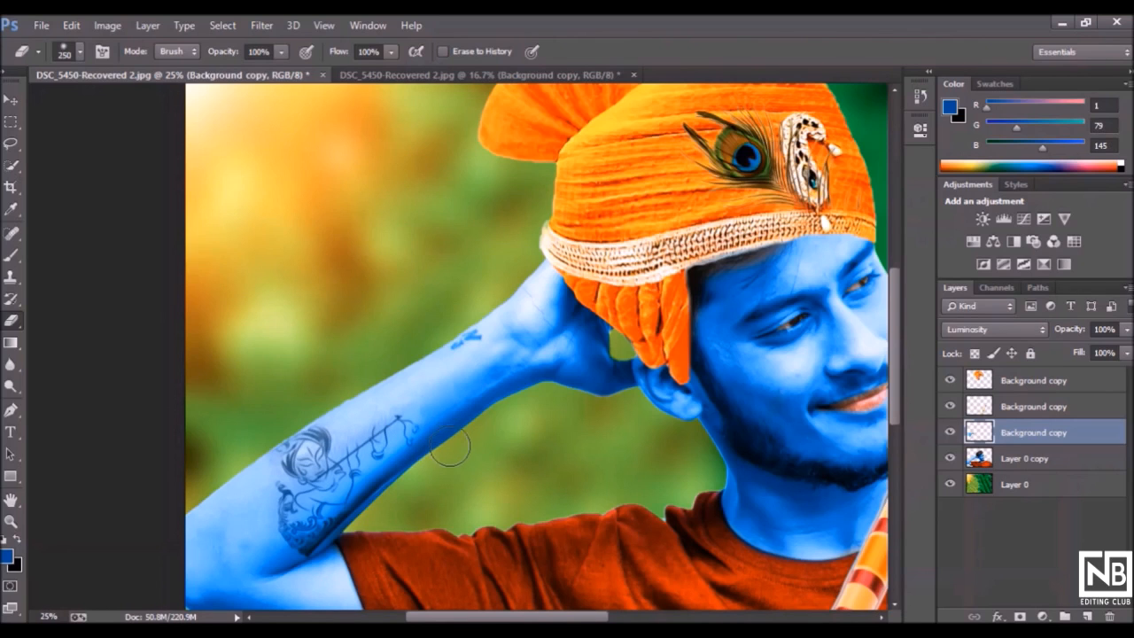
Erase the dark lower edge of the tattoo patch near the elbow with the Eraser at size 100
scroll(368, 398, "down", 1)
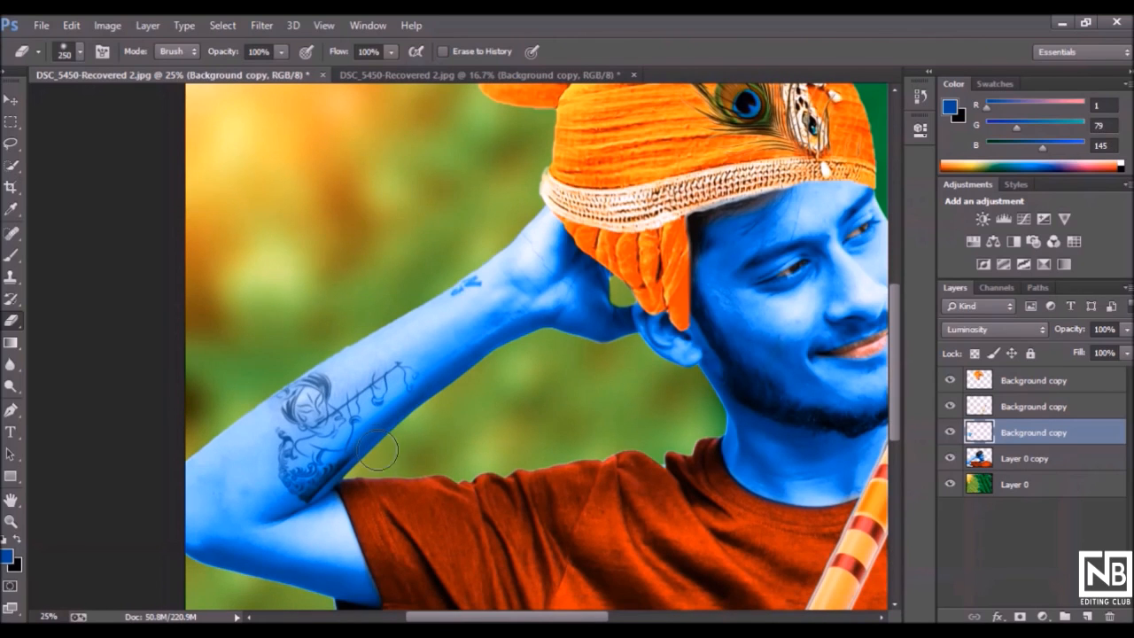
key("bracketleft")
key("bracketleft")
key("bracketleft")
key("bracketleft")
key("bracketleft")
scroll(363, 443, "down", 1)
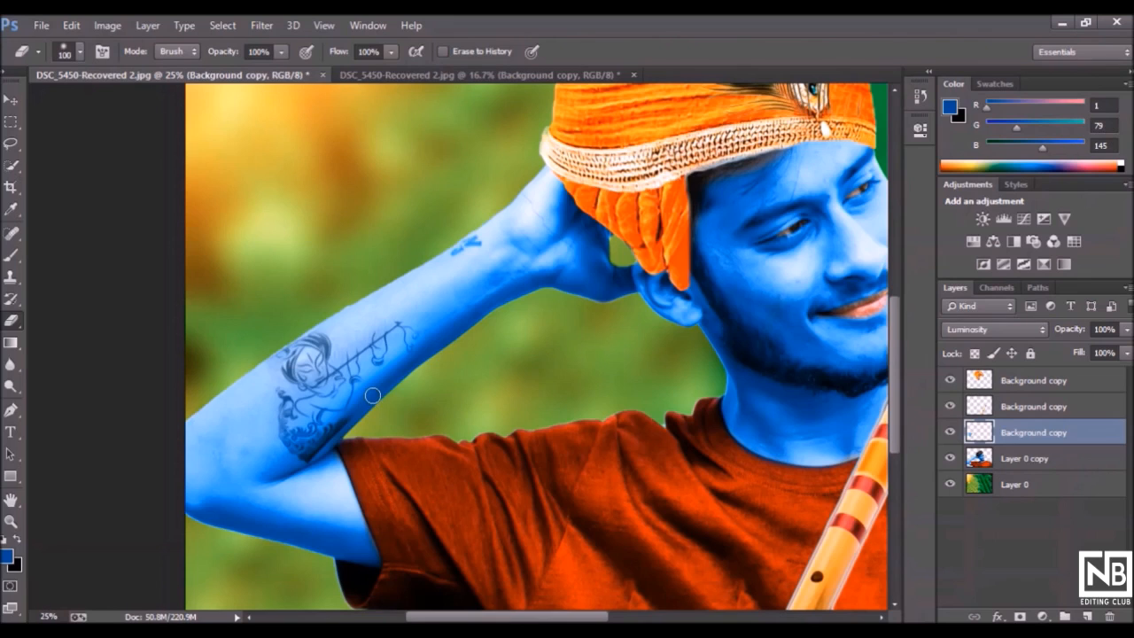
left_click_drag(353, 418, 301, 472)
left_click_drag(345, 422, 284, 468)
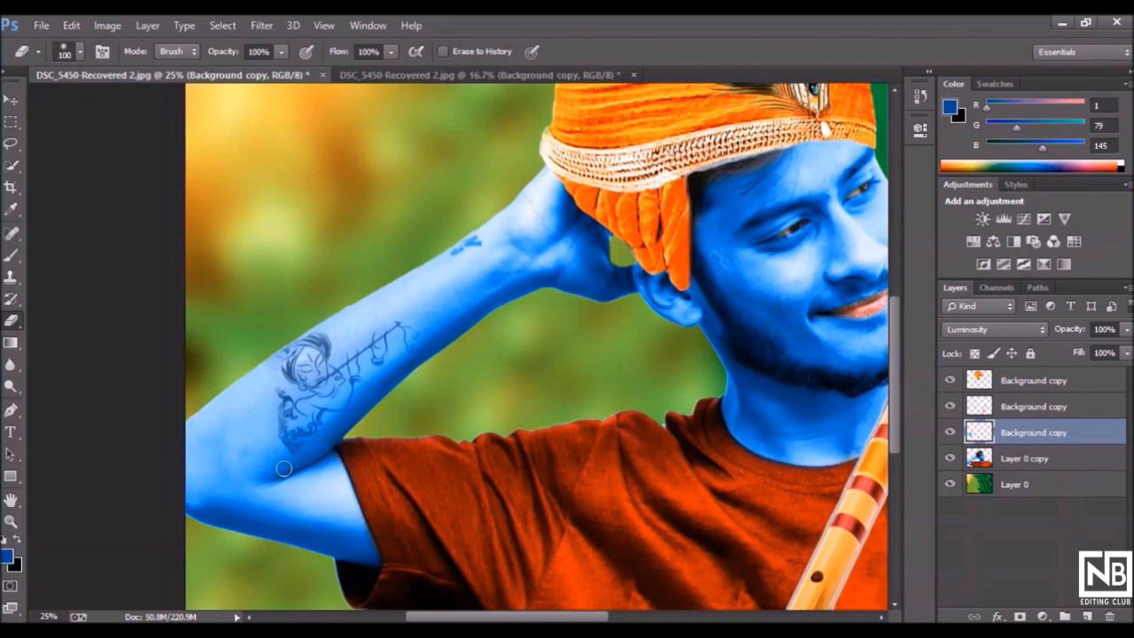
key("bracketright")
key("bracketright")
Rotate the forearm tattoo about -2.5° and shift it slightly with Free Transform
key("ctrl+minus")
key("ctrl+t")
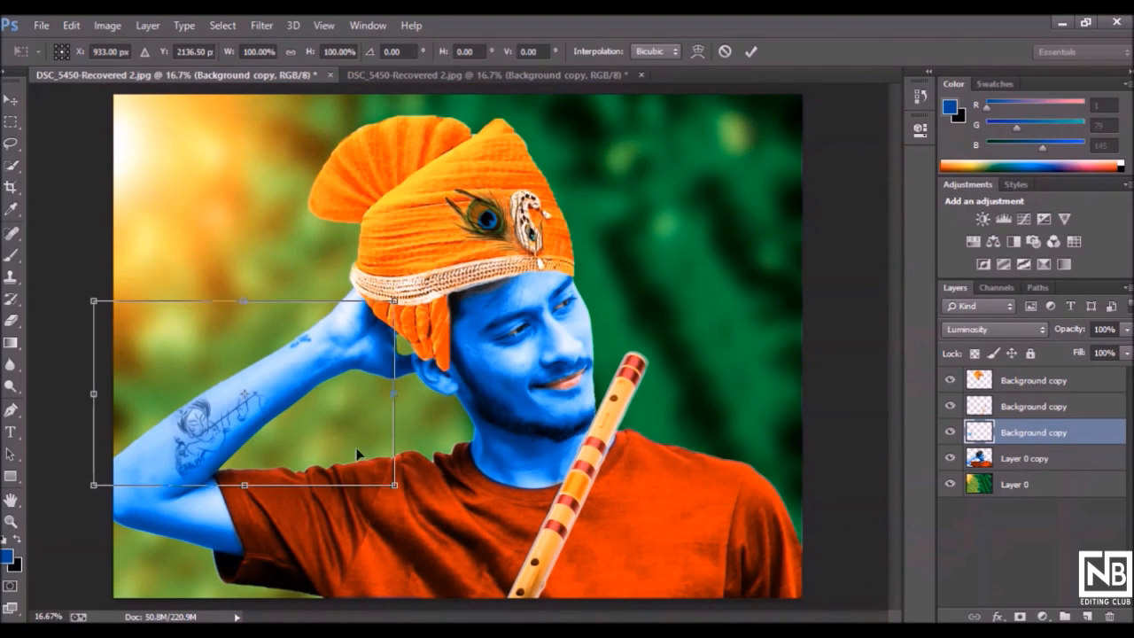
left_click_drag(391, 479, 380, 479)
left_click_drag(296, 270, 289, 271)
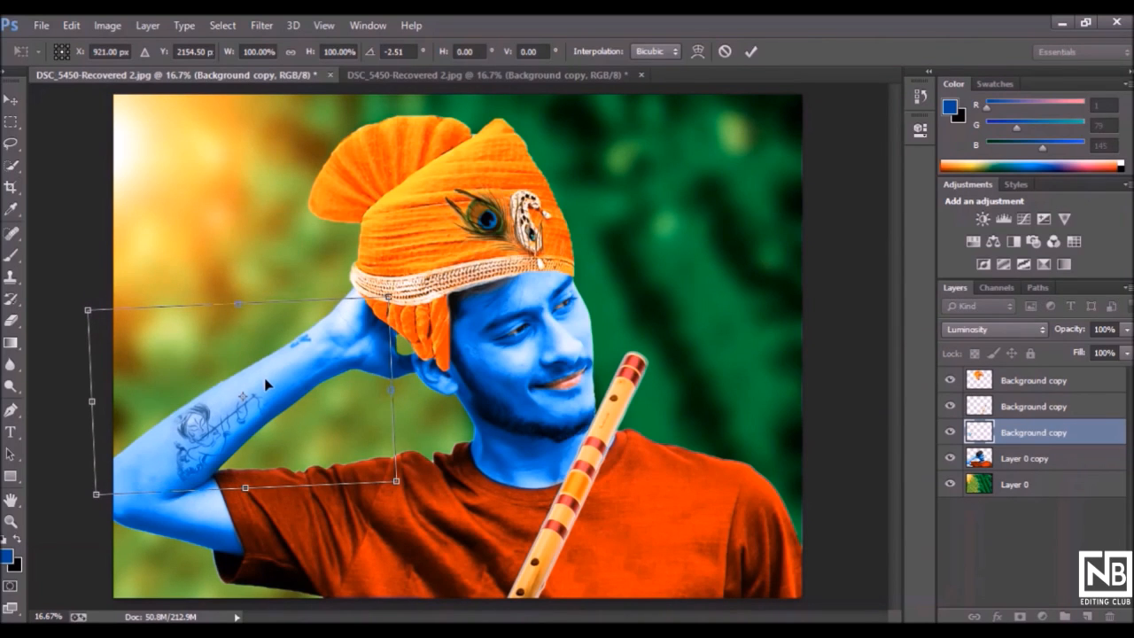
key("Return")
key("e")
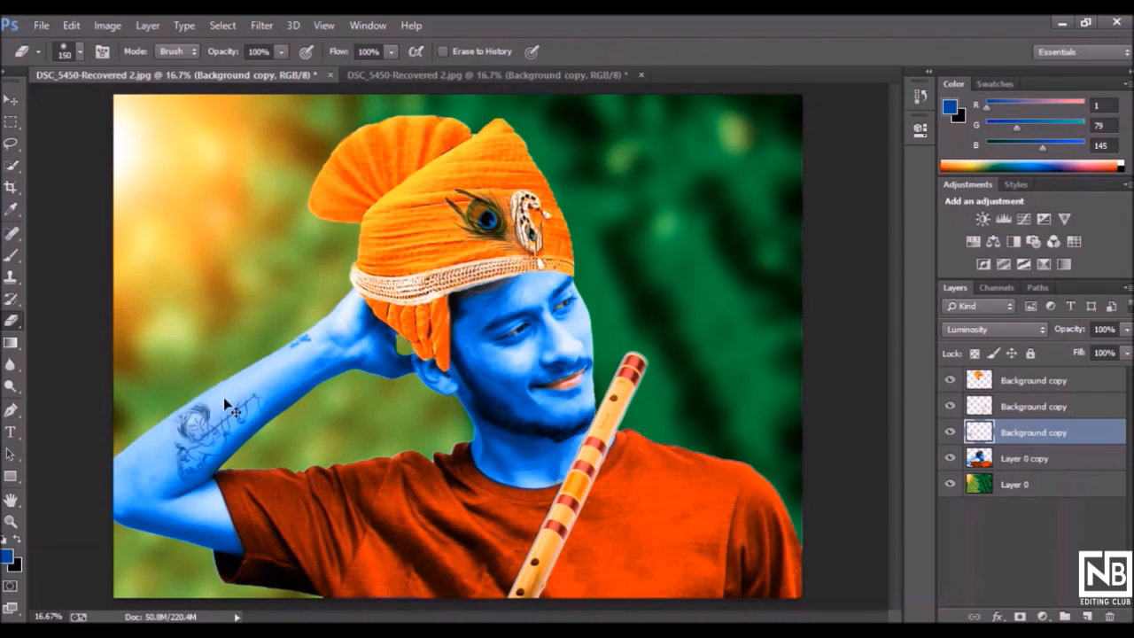
Enlarge the forearm tattoo slightly and nudge it into place along the arm with Free Transform
key("ctrl+t")
left_click_drag(394, 294, 425, 276)
left_click_drag(360, 337, 353, 337)
key("Return")
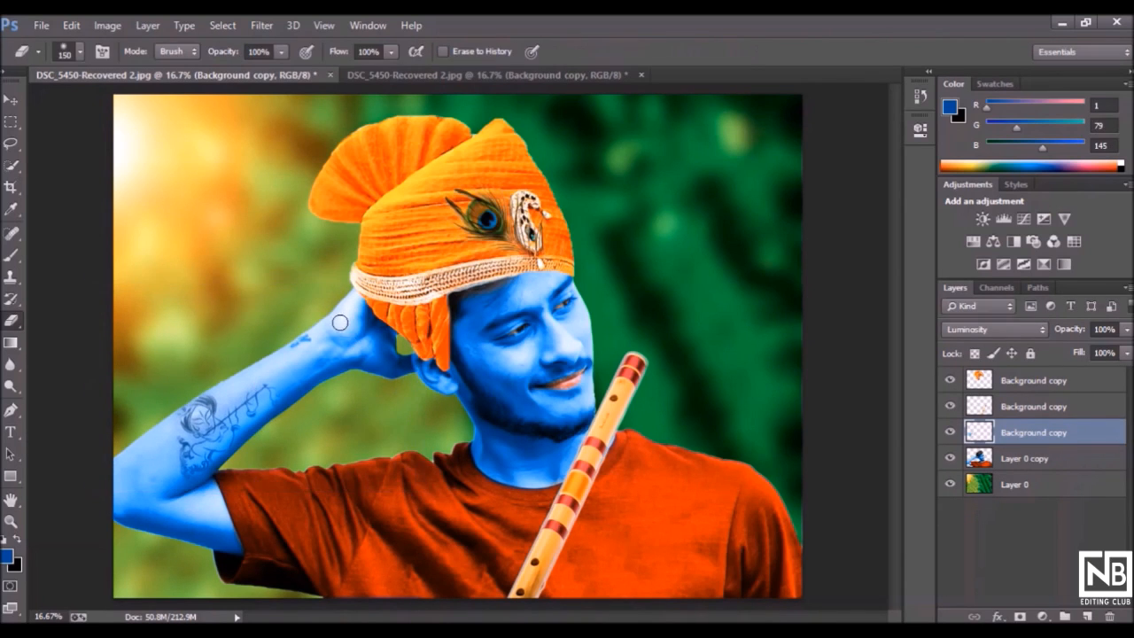
Examine how the tattoo blends into the forearm, both close up and in the whole image
key("ctrl+plus")
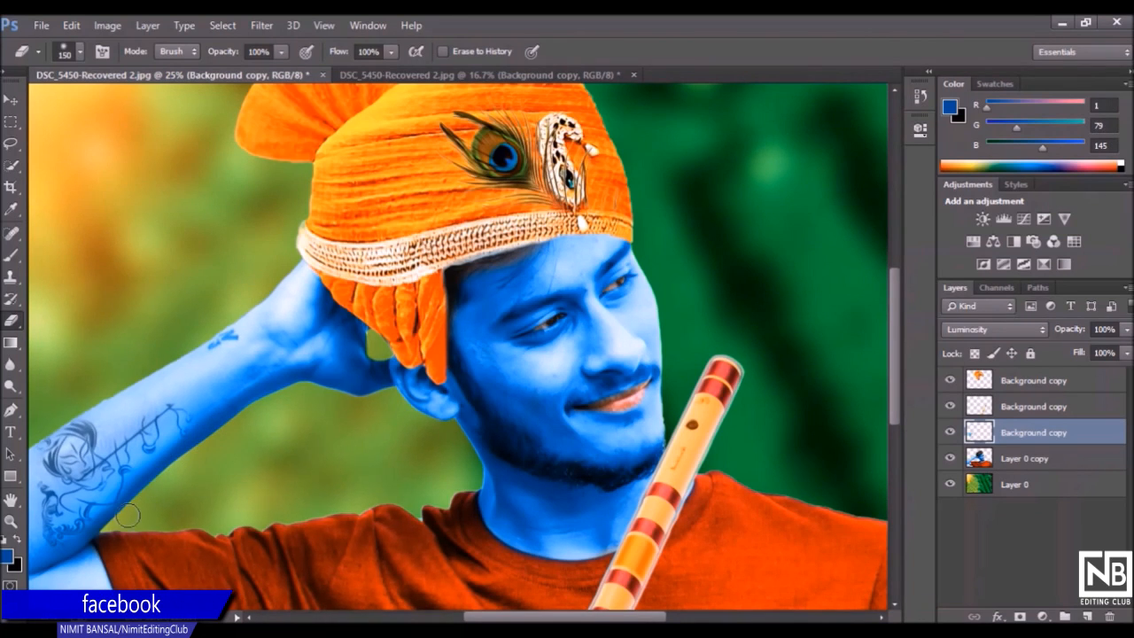
scroll(116, 501, "down", 2)
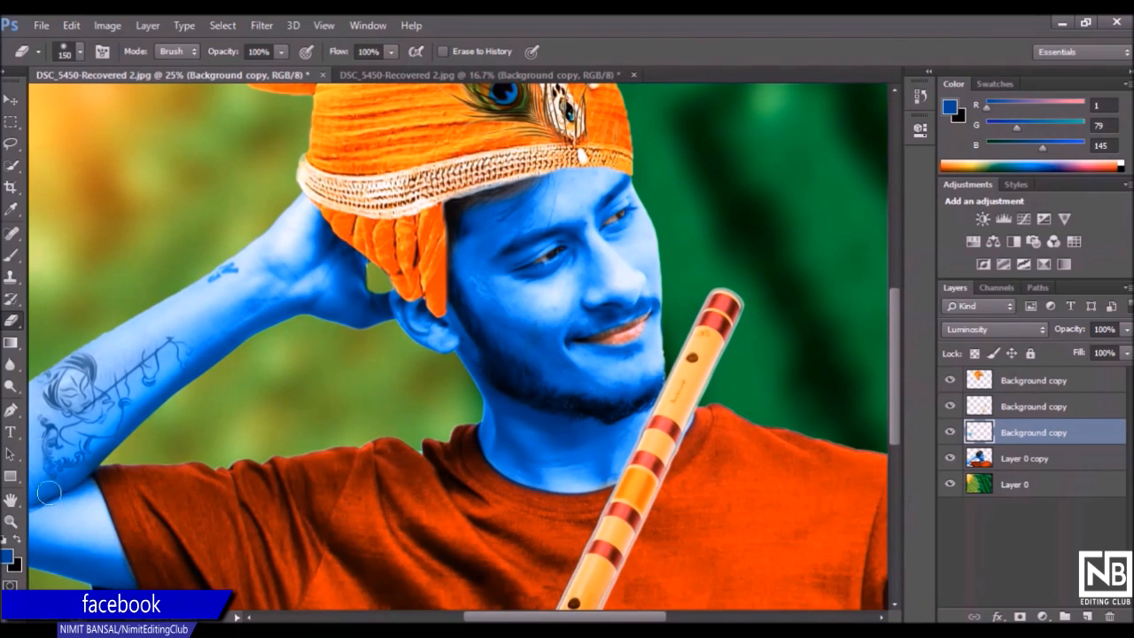
scroll(133, 390, "left", 6)
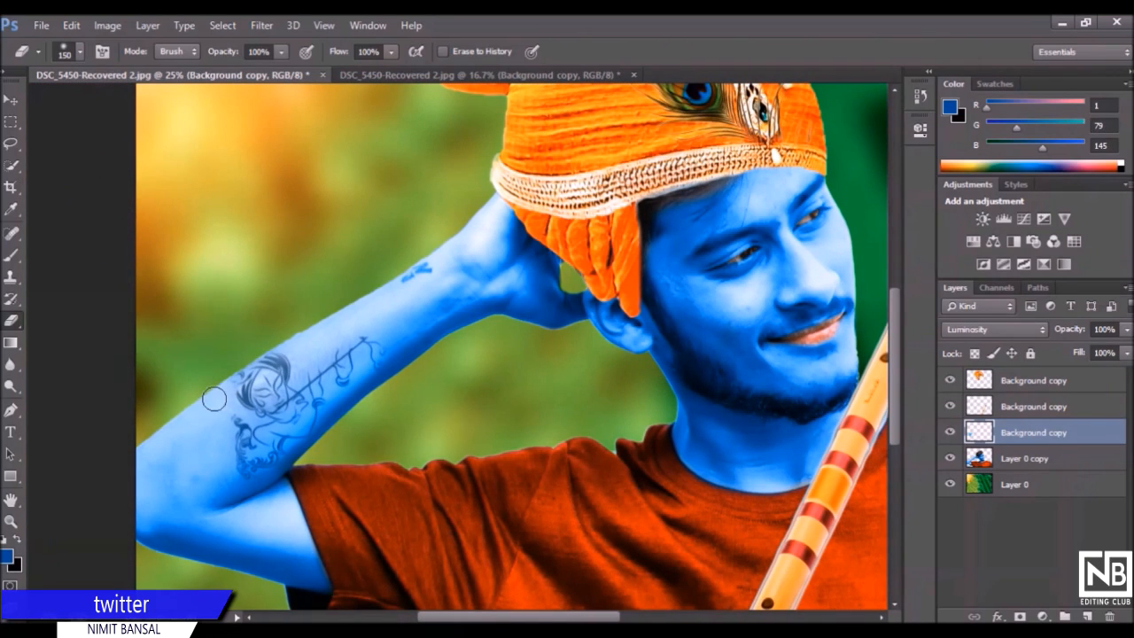
key("ctrl+minus")
key("ctrl+minus")
key("ctrl+plus")
key("ctrl+minus")
key("ctrl+minus")
key("ctrl+plus")
key("ctrl+plus")
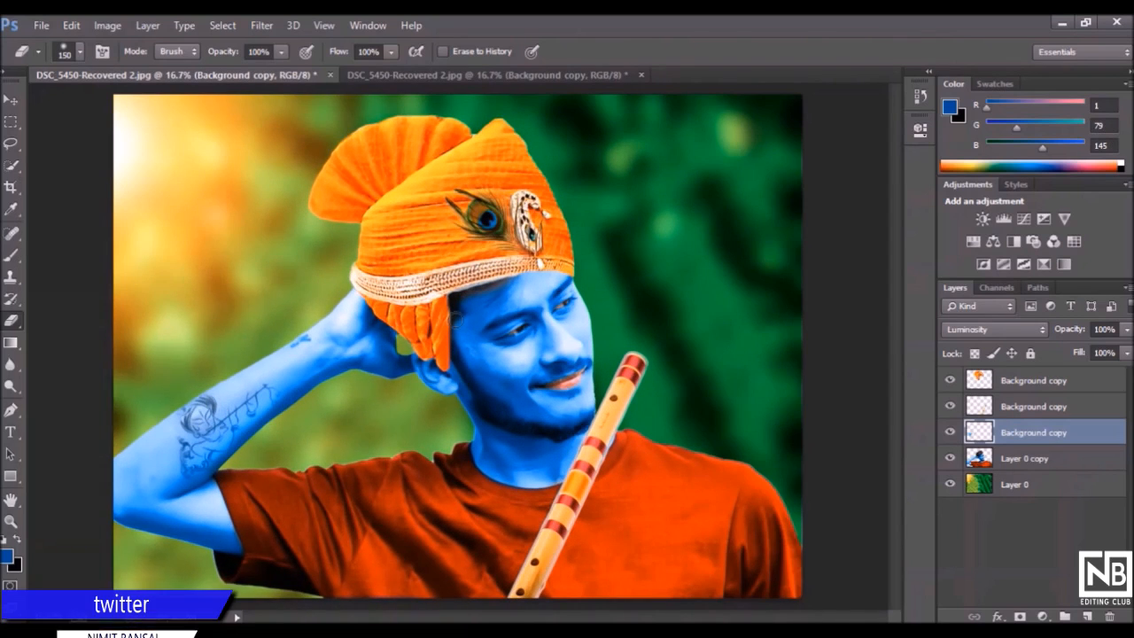
Merge the tattoo layer down into Layer 0 copy
right_click(1053, 434)
left_click(782, 493)
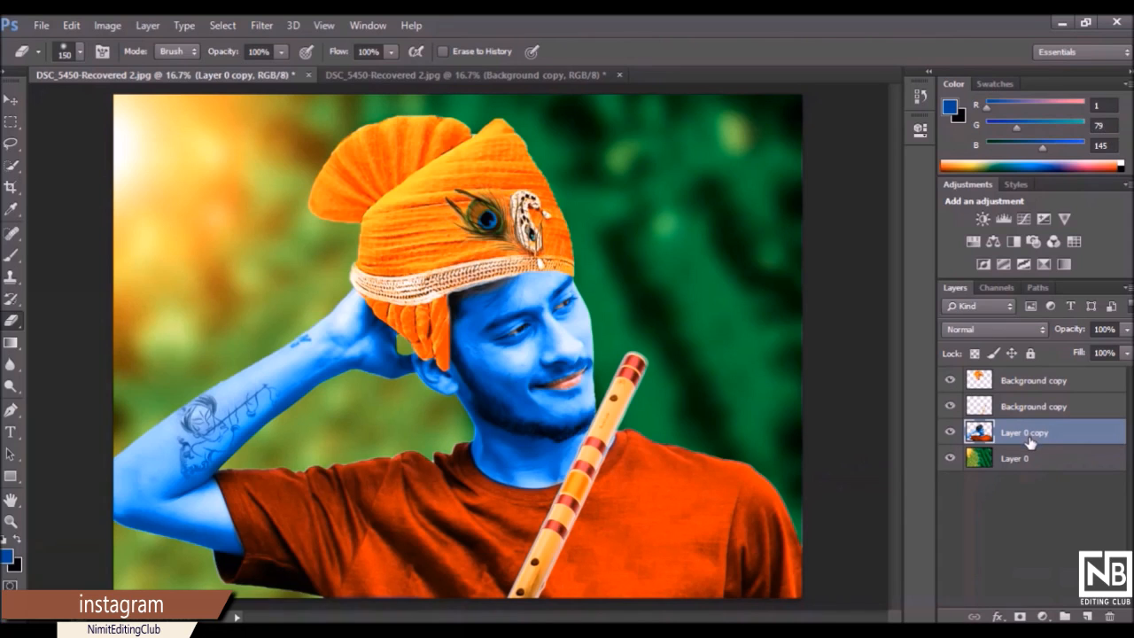
right_click(1071, 441)
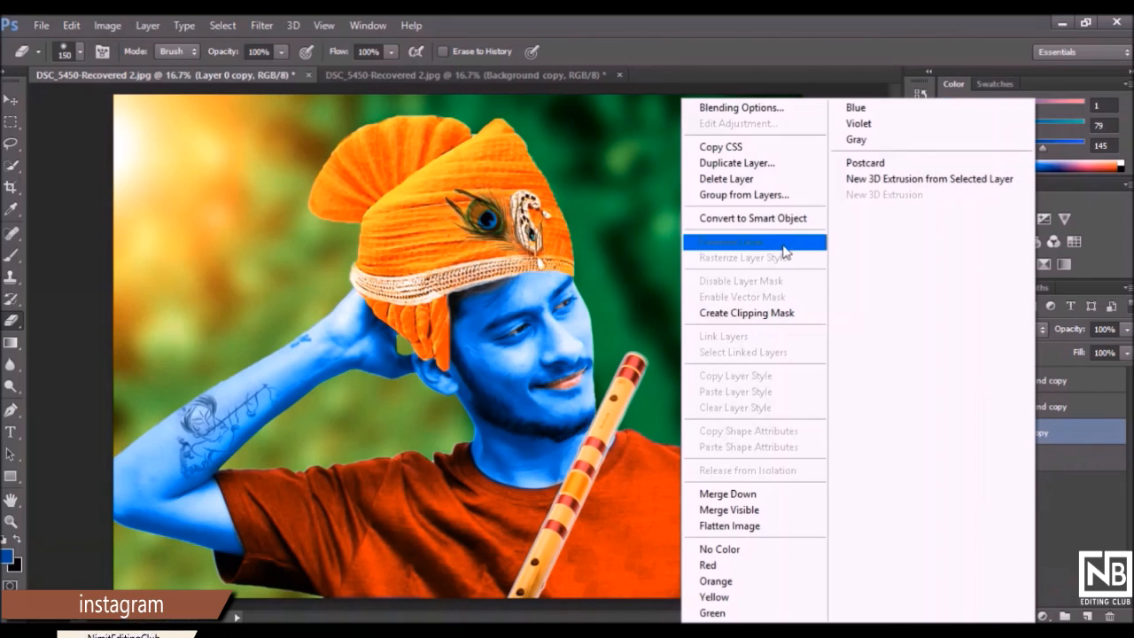
left_click(1071, 440)
Add a new layer clipped to Layer 0 copy and set its blend mode to Color
left_click(1087, 616)
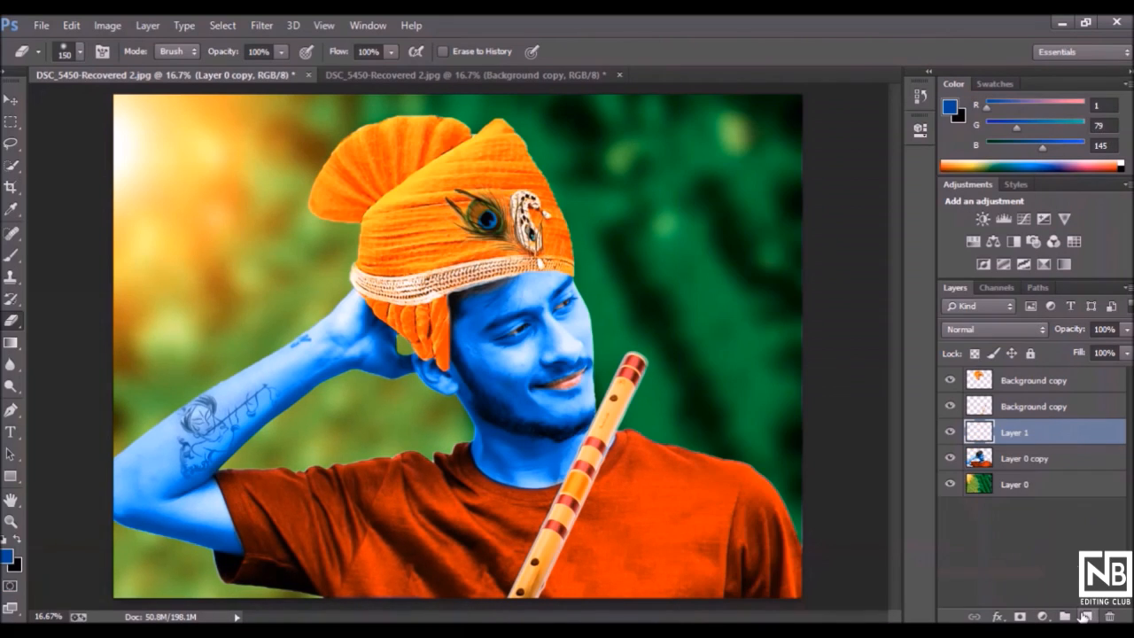
right_click(1012, 436)
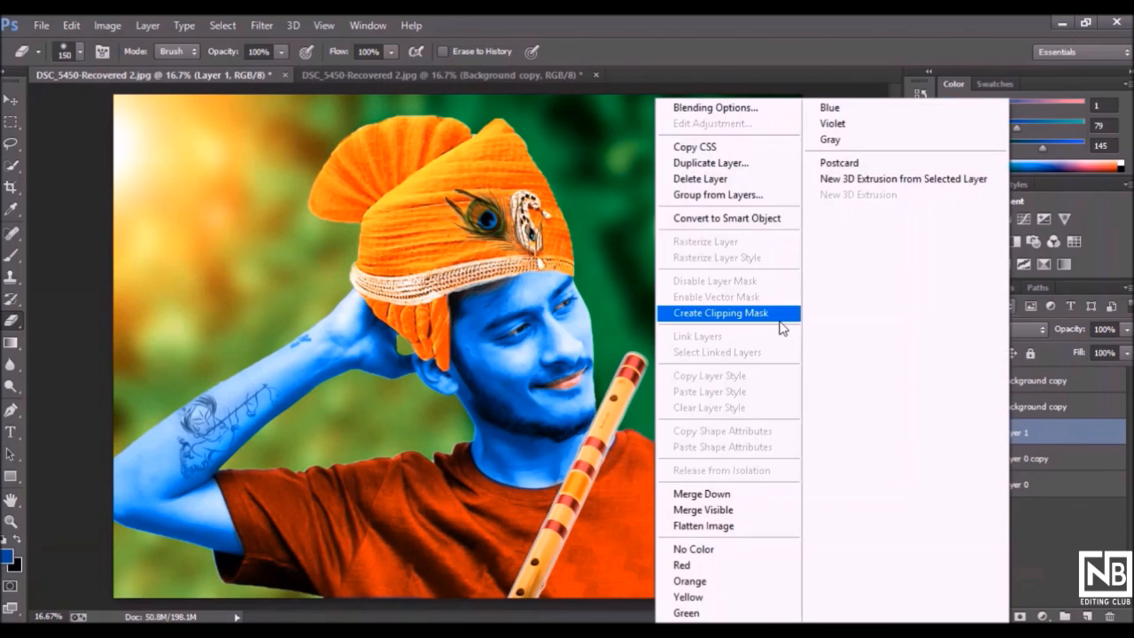
left_click(718, 312)
left_click(969, 329)
left_click(952, 424)
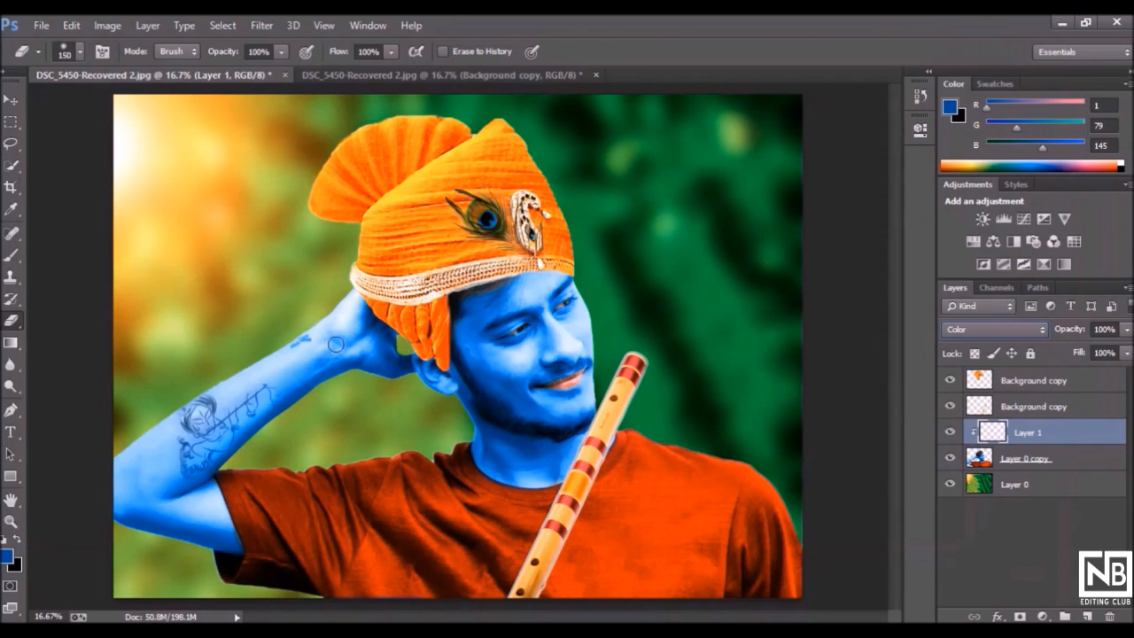
Paint blue over the man's temple hair and beard on the clipped layer with the Brush at size 175
left_click(11, 255)
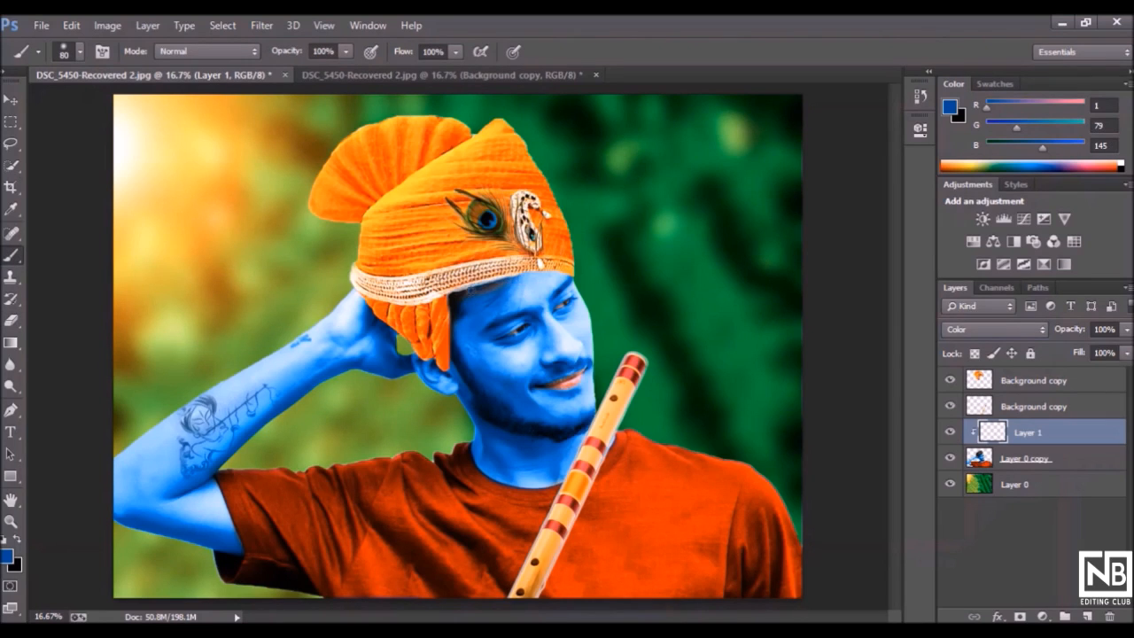
key("bracketright")
key("ctrl+plus")
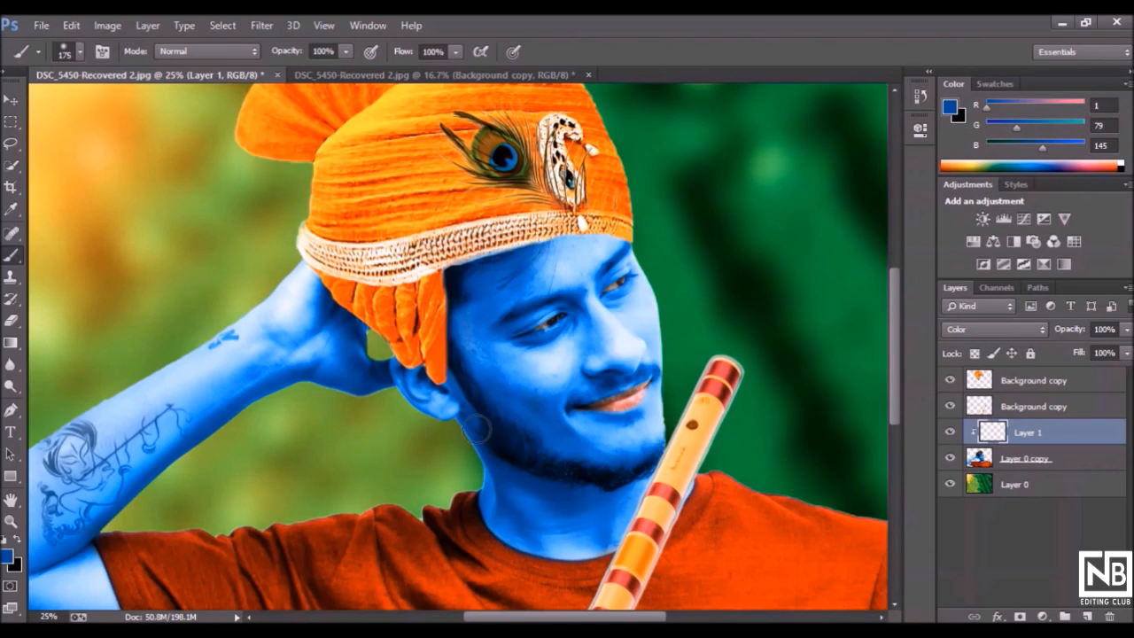
scroll(375, 385, "down", 2)
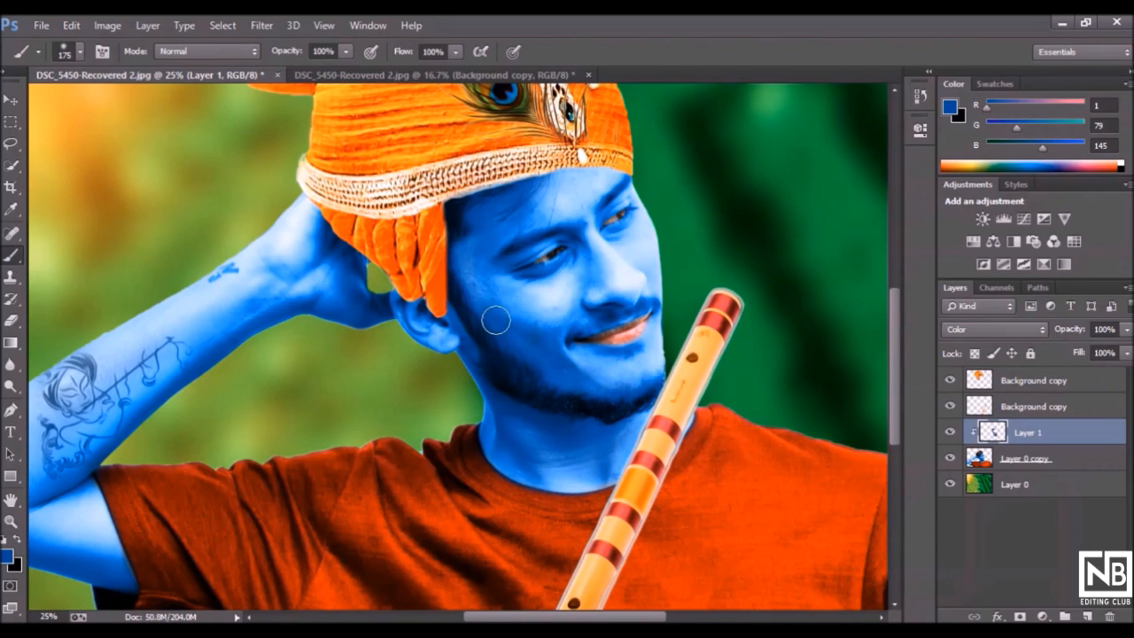
key("ctrl+minus")
key("ctrl+minus")
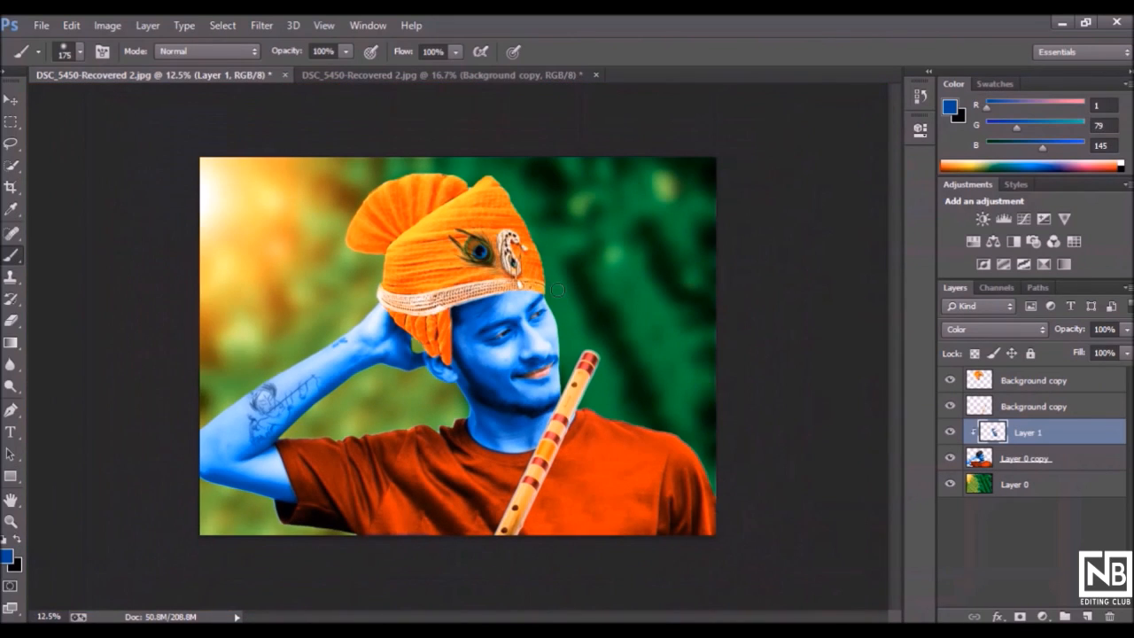
Merge the clipped blue paint layer down into Layer 0 copy
right_click(1033, 440)
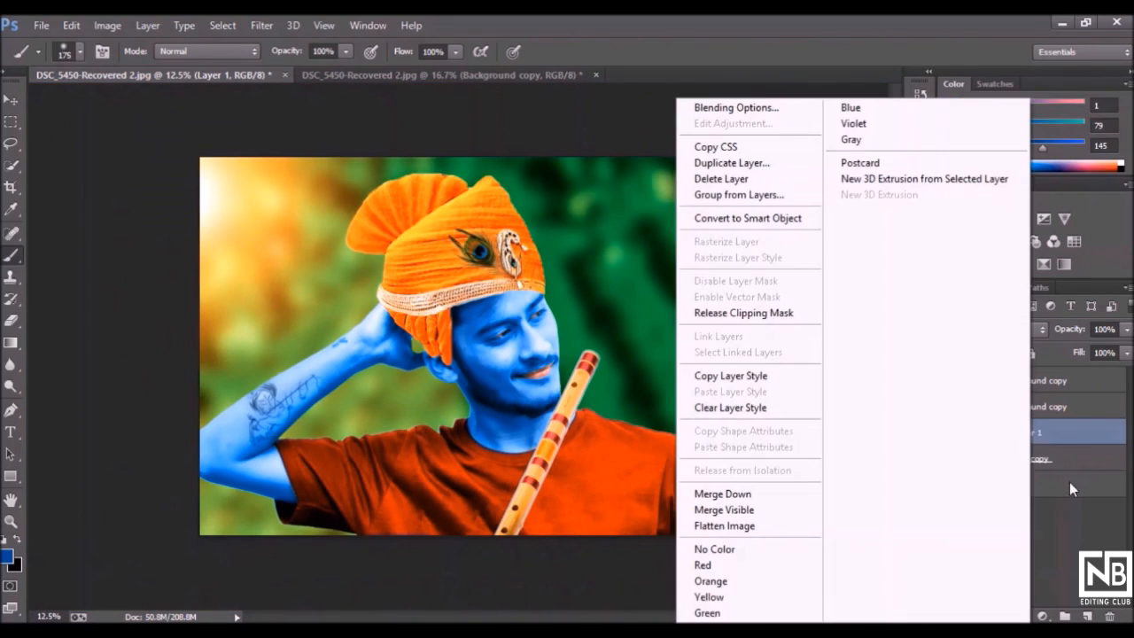
left_click(823, 497)
key("ctrl+plus")
key("ctrl+minus")
key("ctrl+minus")
key("ctrl+plus")
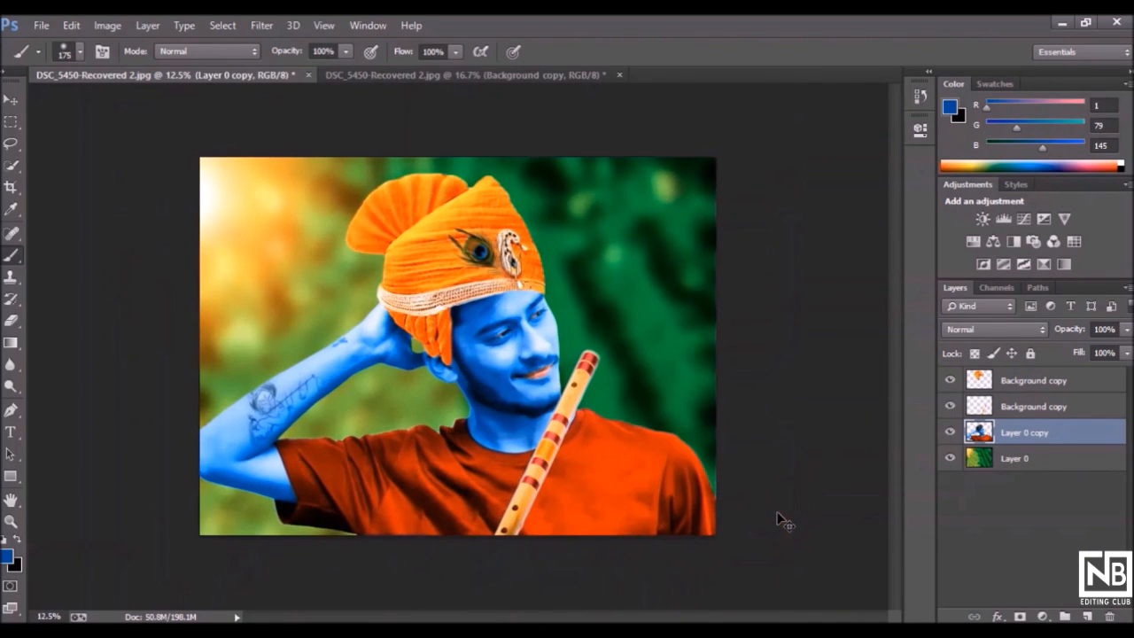
Add a new layer above Layer 0 copy and paint a black shadow along the flute with the Brush at size 175
left_click(1019, 408)
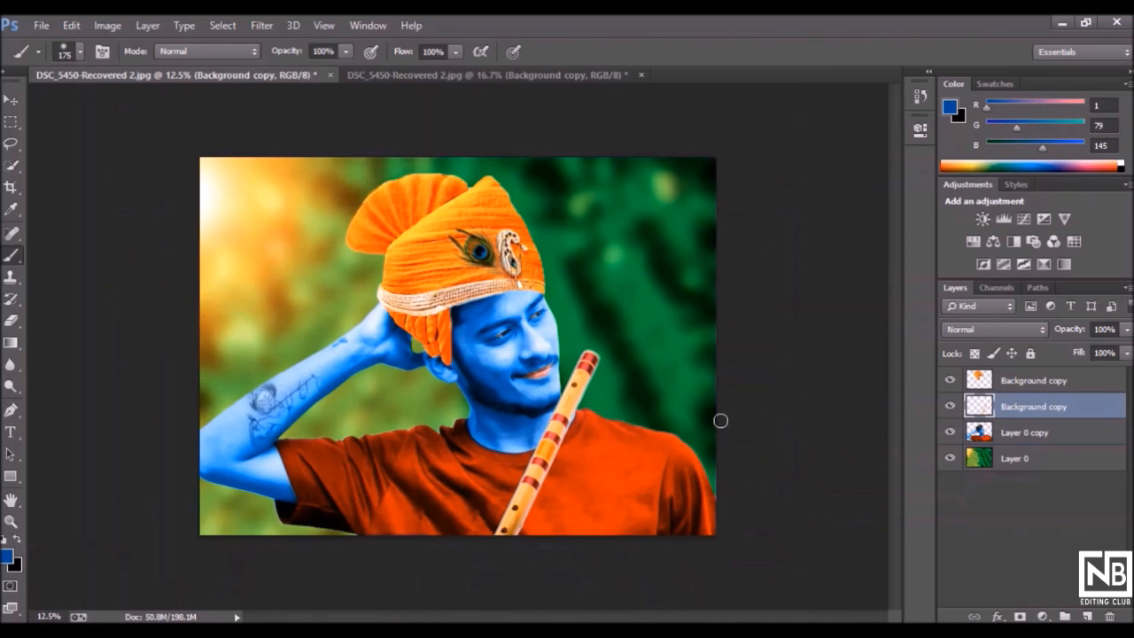
key("x")
left_click(1027, 433)
left_click(1088, 617)
key("ctrl+plus")
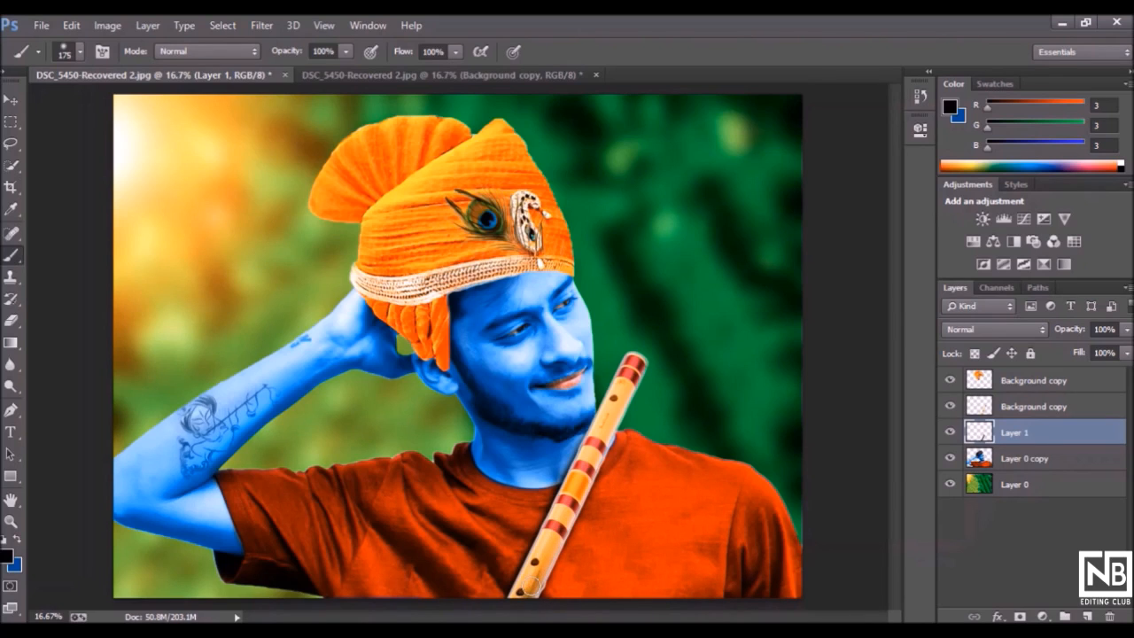
left_click_drag(556, 552, 586, 495)
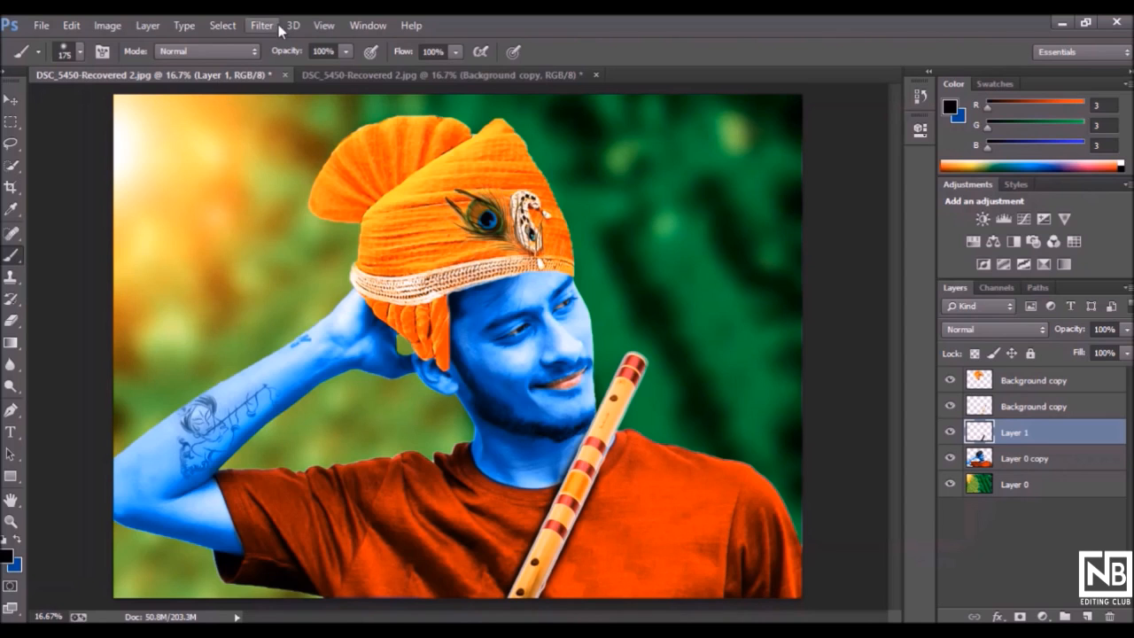
Soften the painted flute shadow with a Gaussian Blur
left_click(262, 24)
mouse_move(314, 213)
left_click(539, 334)
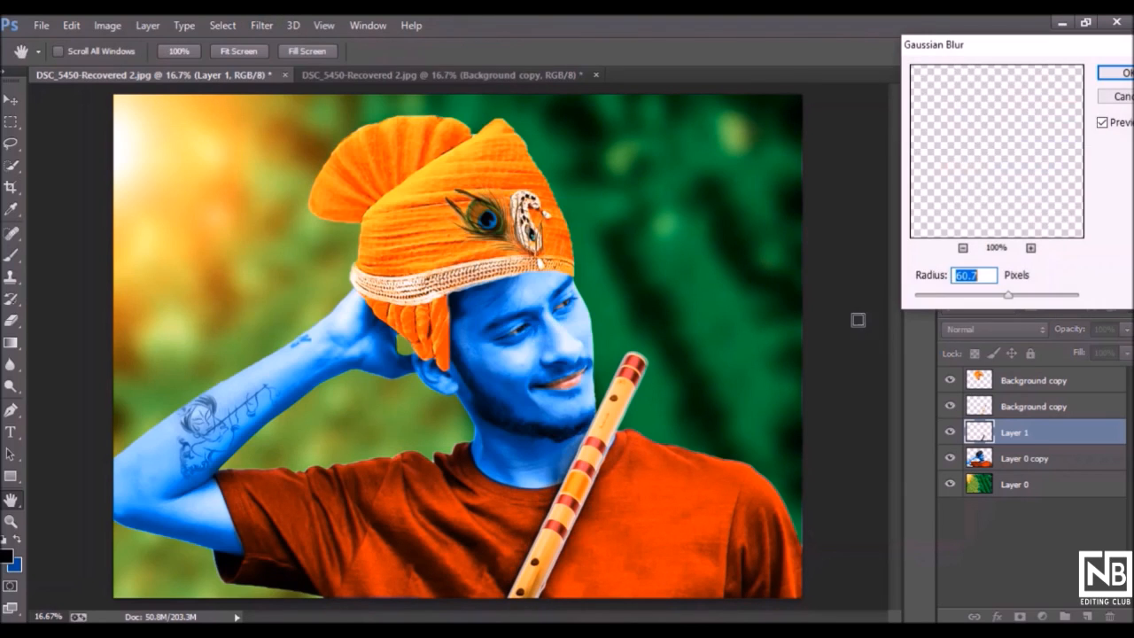
left_click(967, 295)
left_click_drag(958, 295, 958, 294)
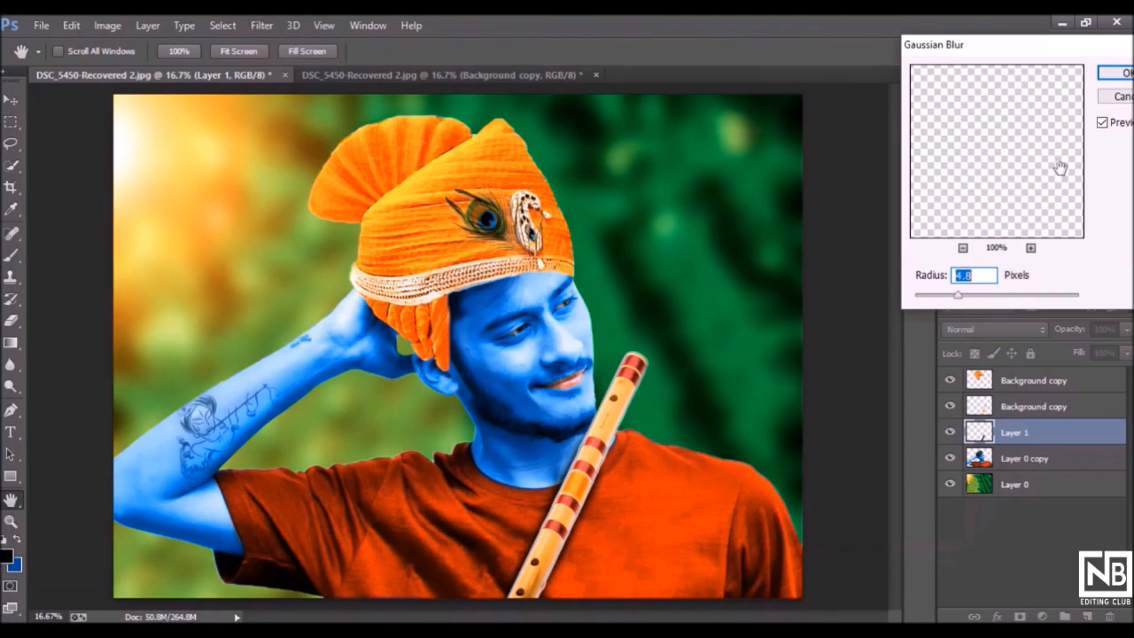
left_click(982, 296)
left_click(1119, 73)
Trim the blurred flute shadow with the Eraser at size 200 and merge it down into Layer 0 copy
key("e")
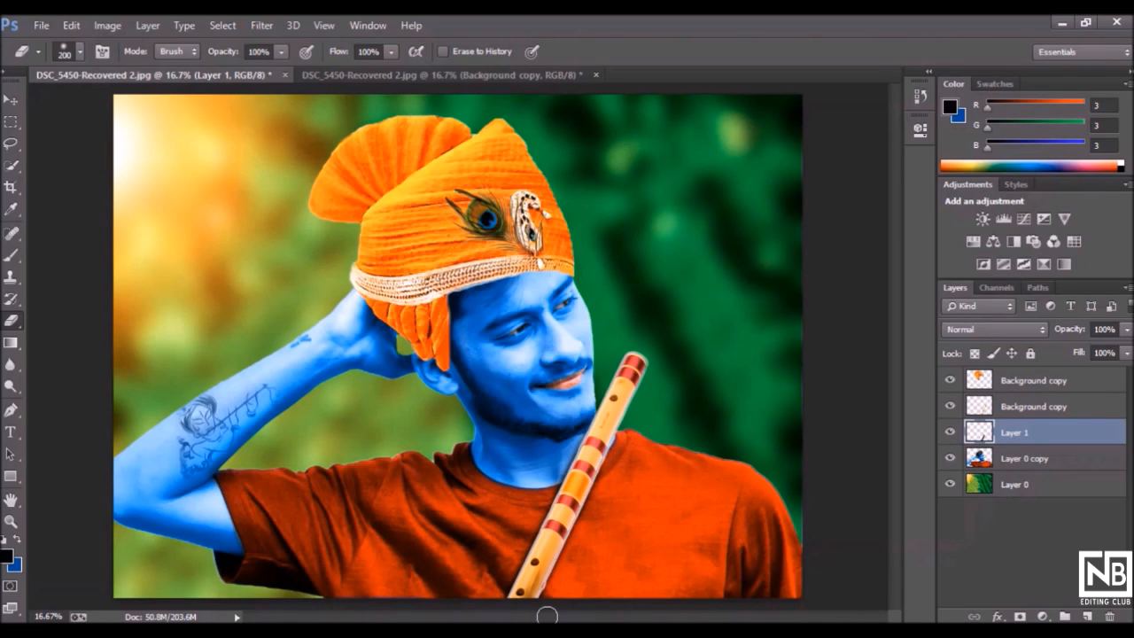
key("ctrl+minus")
right_click(1044, 432)
left_click(780, 495)
key("ctrl+plus")
key("ctrl+minus")
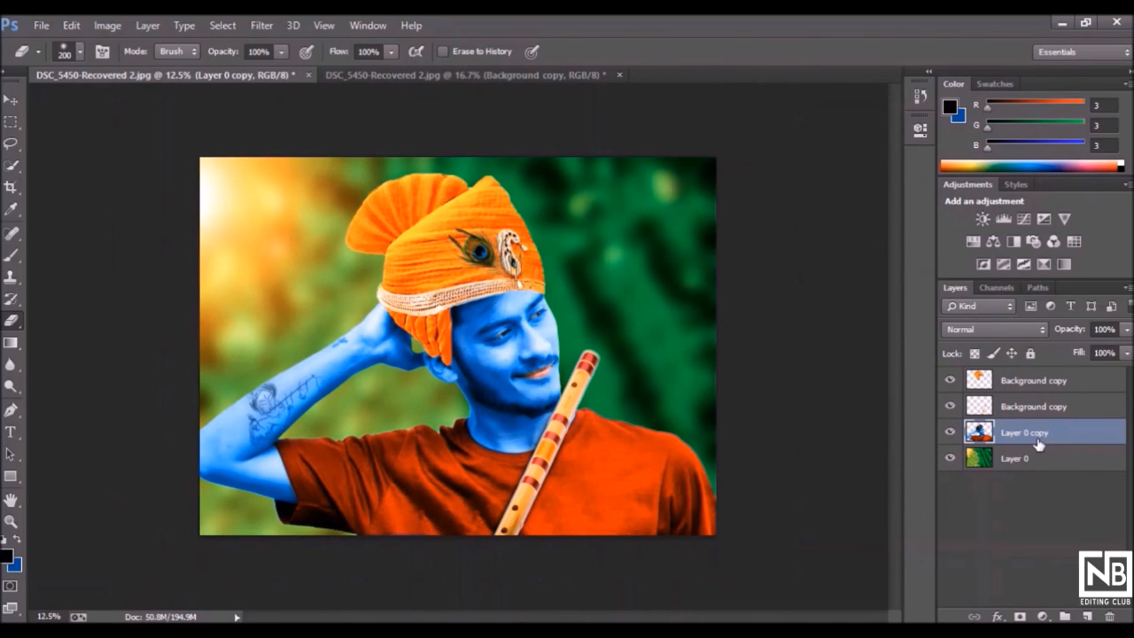
Adjust the basic tones of the green background layer, Layer 0, with the Camera Raw Filter
left_click(1015, 459)
left_click(262, 24)
left_click(304, 123)
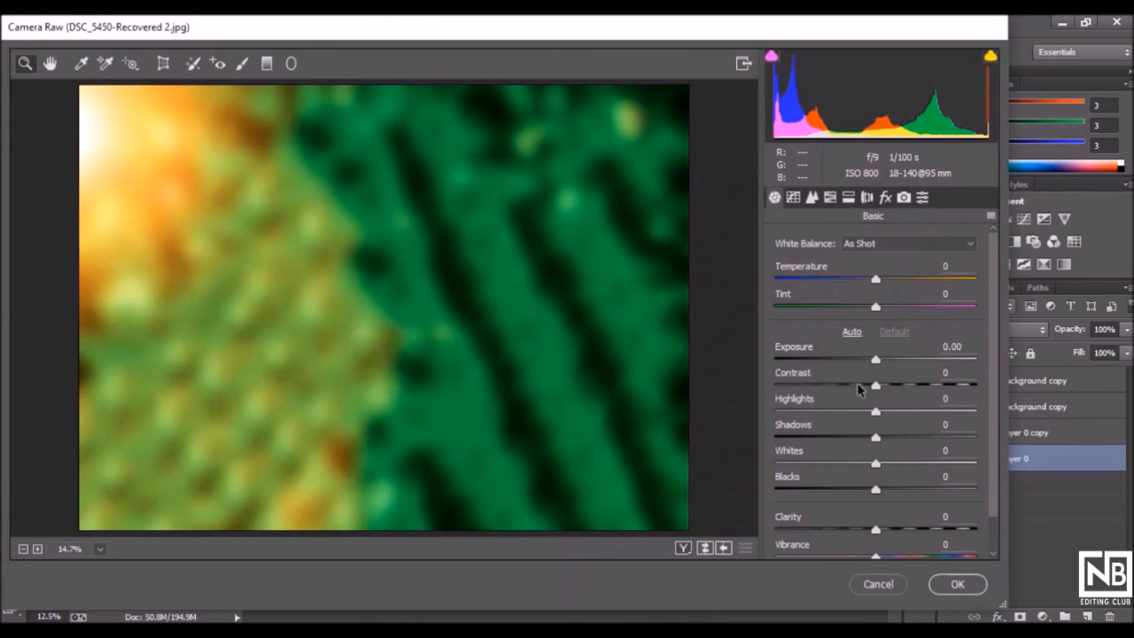
left_click_drag(875, 359, 900, 489)
left_click(958, 584)
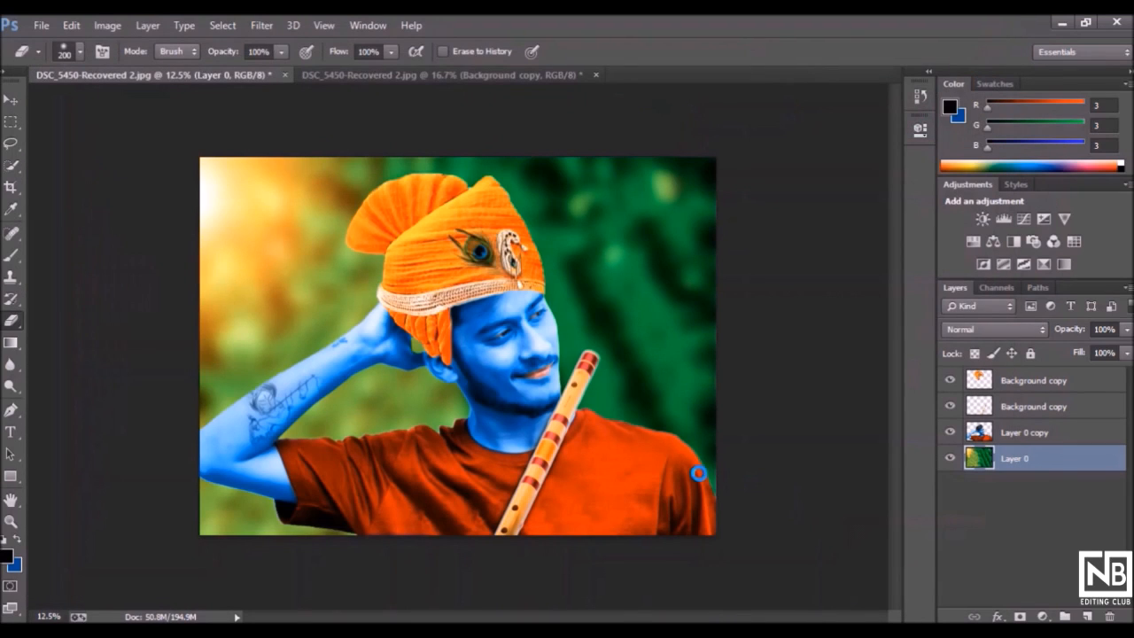
Merge all visible layers into one and close the second open document
left_click(1019, 408)
left_click(1007, 448)
right_click(1013, 461)
left_click(780, 511)
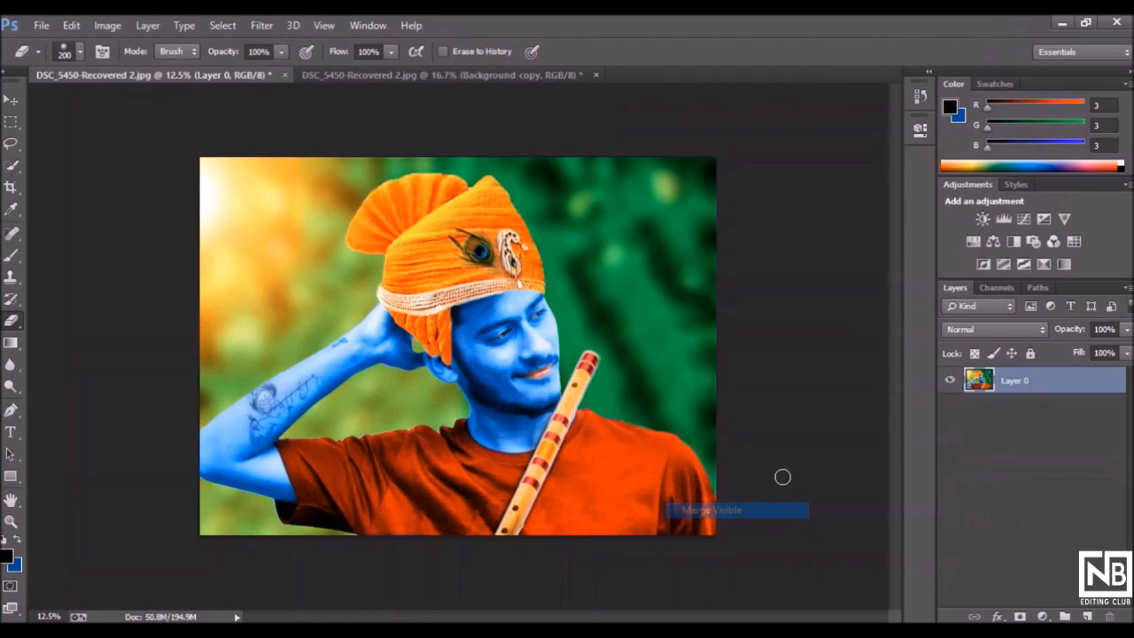
left_click(596, 75)
left_click(620, 255)
In the Camera Raw Filter, set the merged image's Exposure to -0.10, Contrast and Highlights to +14, Shadows +26, Blacks +38 and Clarity +13
left_click(261, 24)
left_click(298, 123)
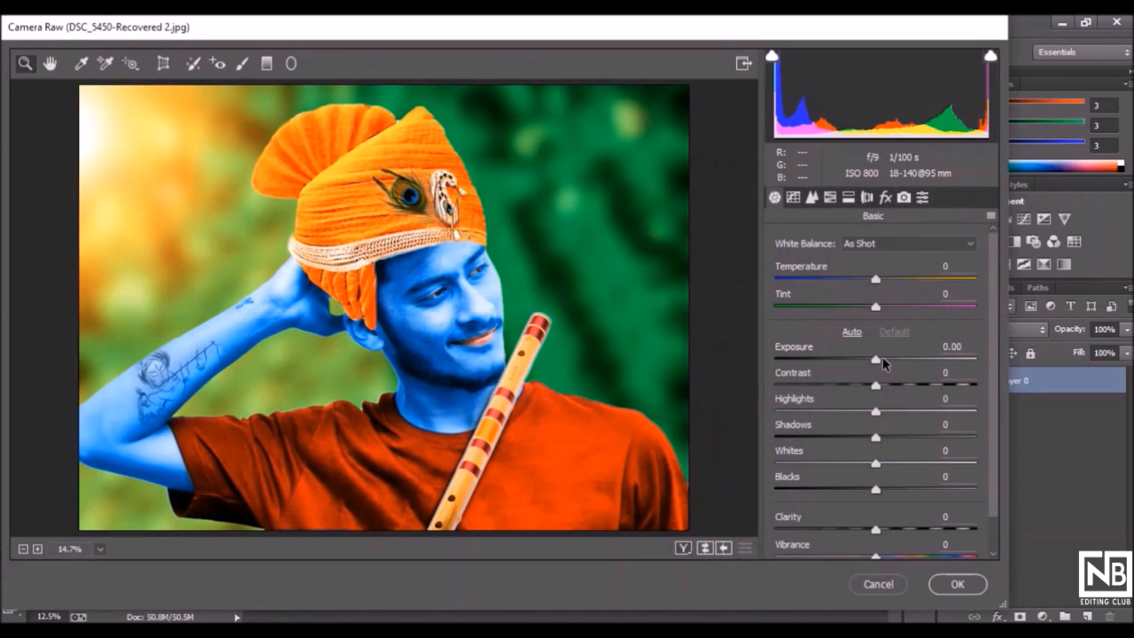
left_click_drag(885, 363, 873, 360)
left_click_drag(876, 410, 891, 538)
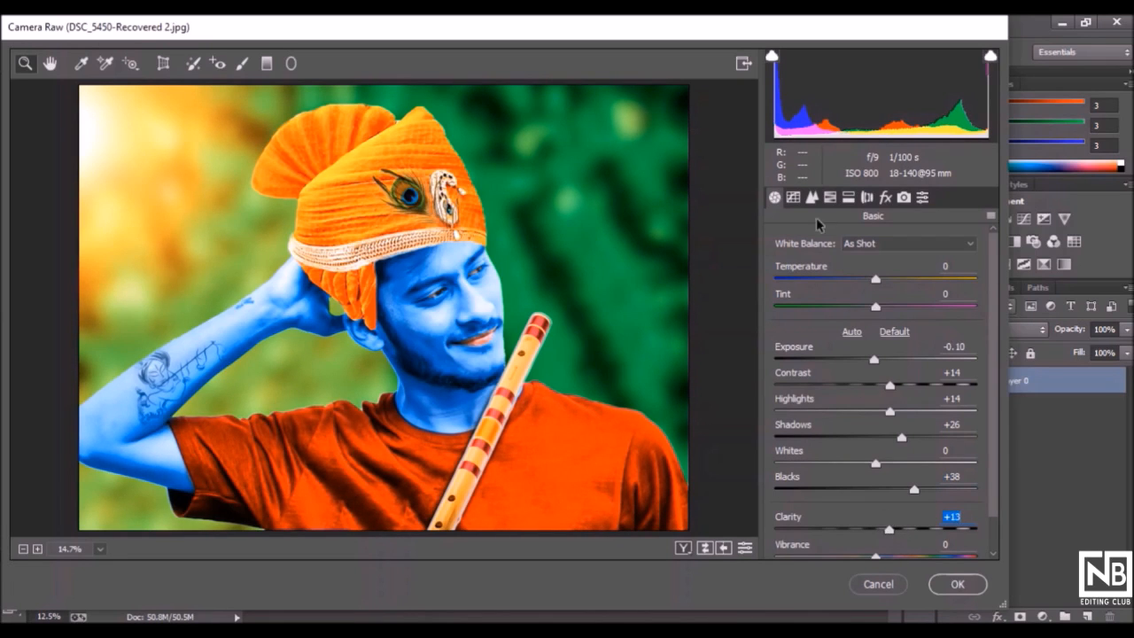
Set the image's HSL Luminance to -2 for Aquas and -3 for Blues and apply the Camera Raw Filter
left_click(849, 204)
left_click(830, 199)
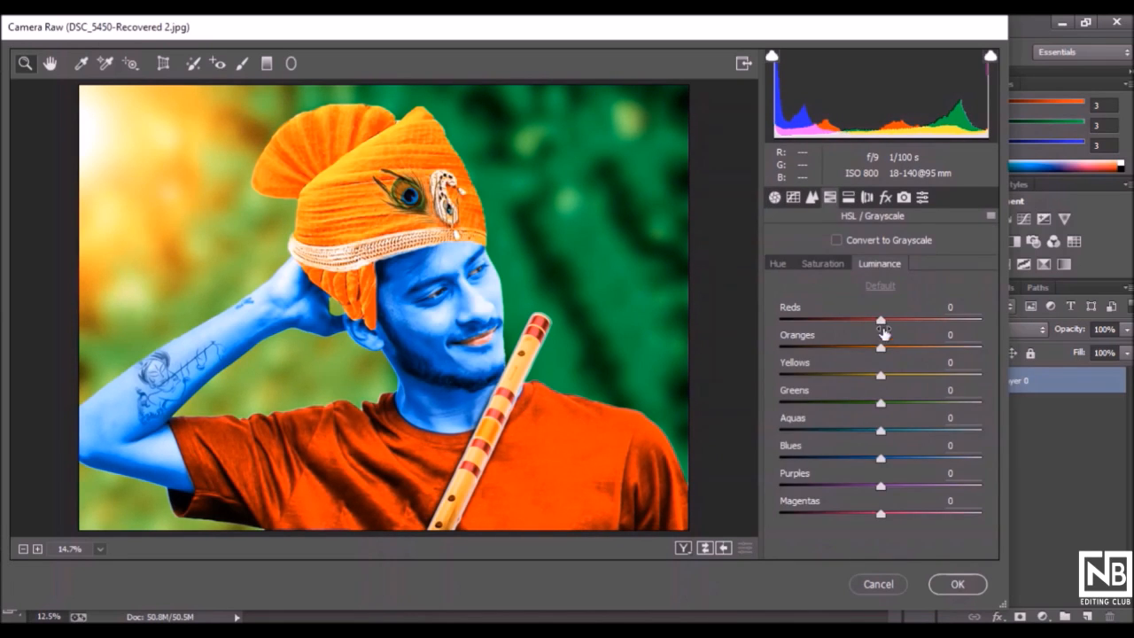
left_click_drag(880, 434, 882, 469)
left_click(884, 459)
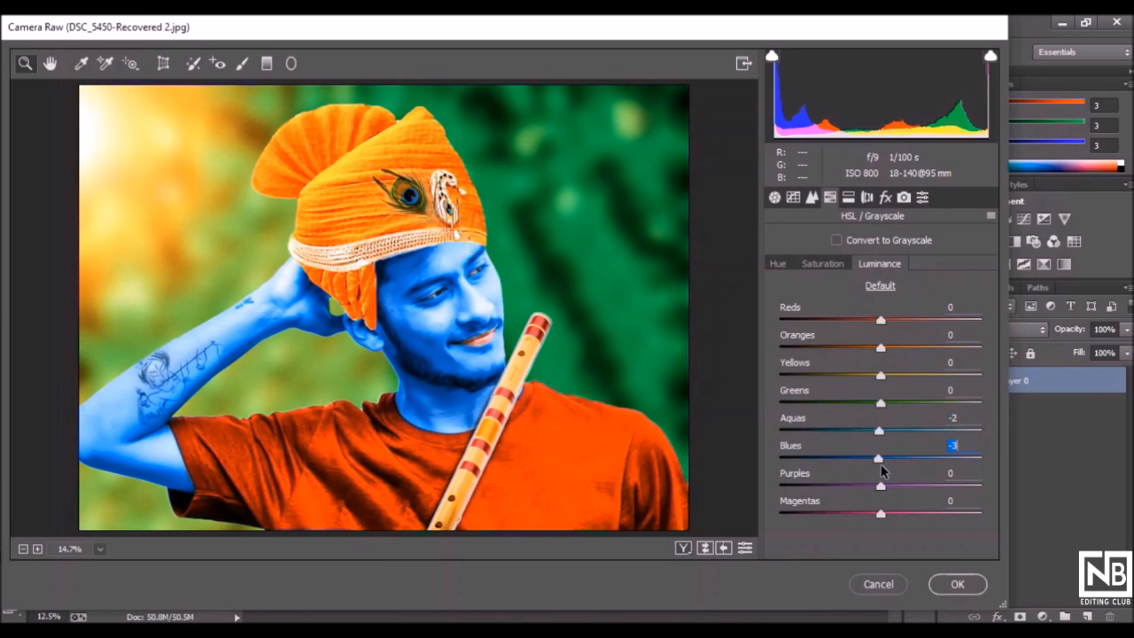
left_click(959, 585)
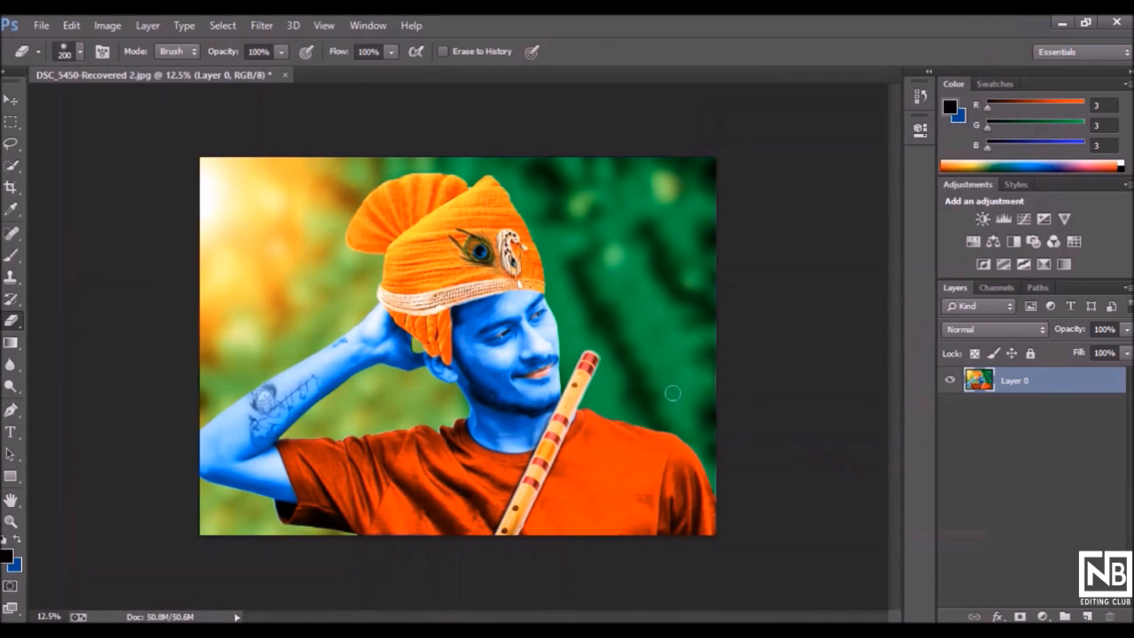
Duplicate Layer 0 and, in the Oil Paint filter, set Shine, Angular Direction and Bristle Detail to 0
key("ctrl+j")
left_click(261, 25)
left_click(310, 172)
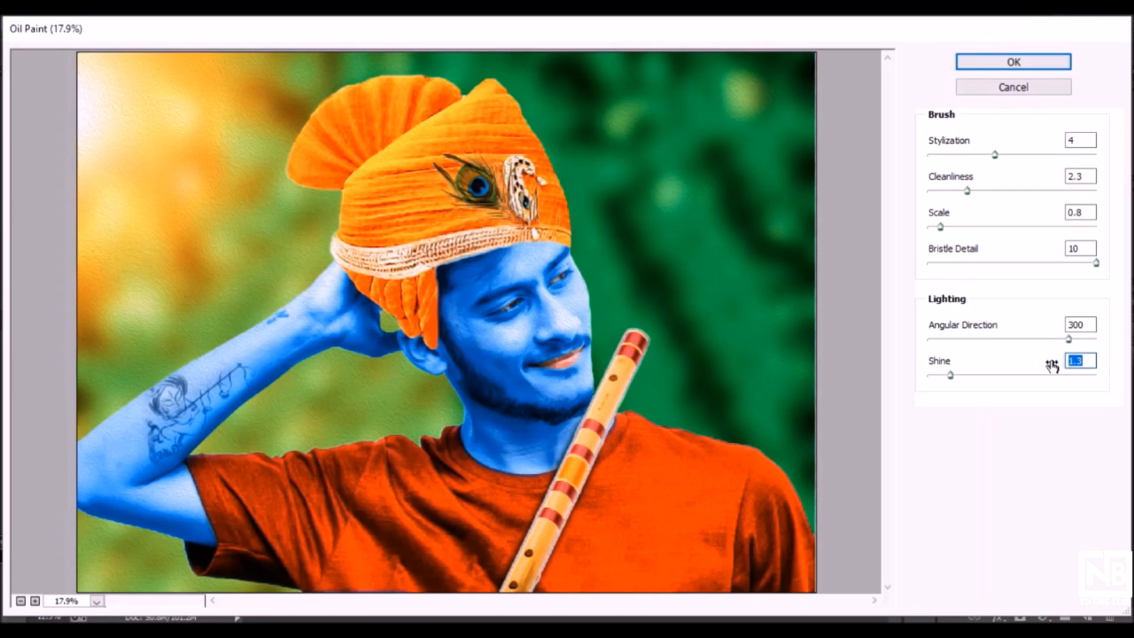
type("0")
double_click(1083, 325)
type("0")
double_click(1076, 251)
type("0")
Set the Oil Paint Scale to 0.2, Cleanliness to 1.6 and Stylization to 2.13, and apply the filter to the copy
left_click_drag(941, 225, 931, 231)
left_click_drag(947, 194, 964, 159)
left_click(957, 157)
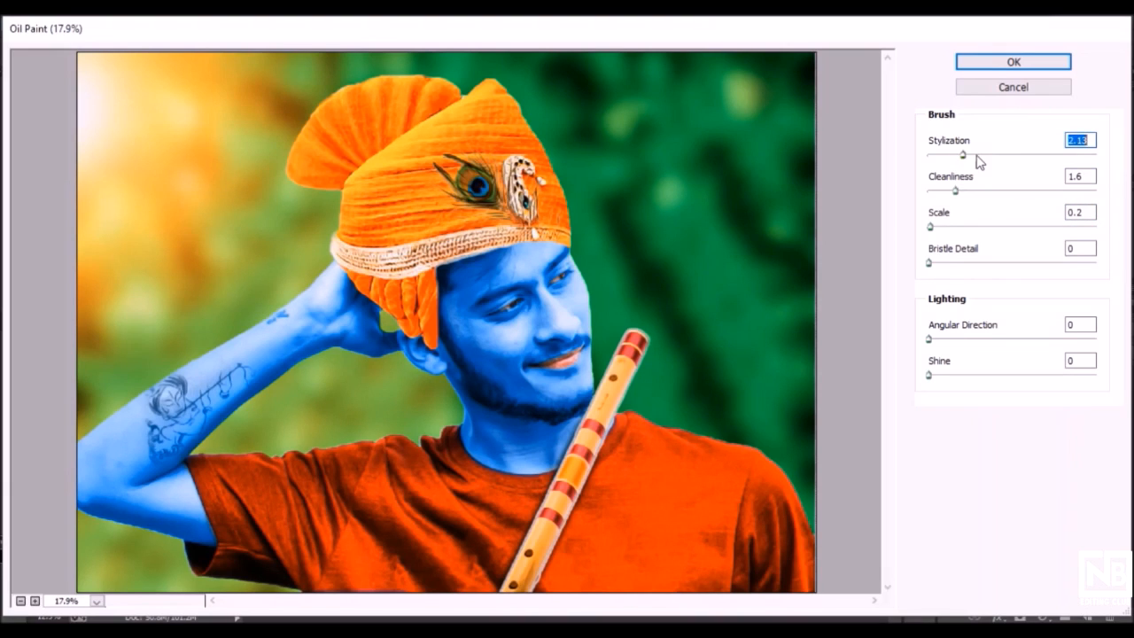
left_click(1006, 63)
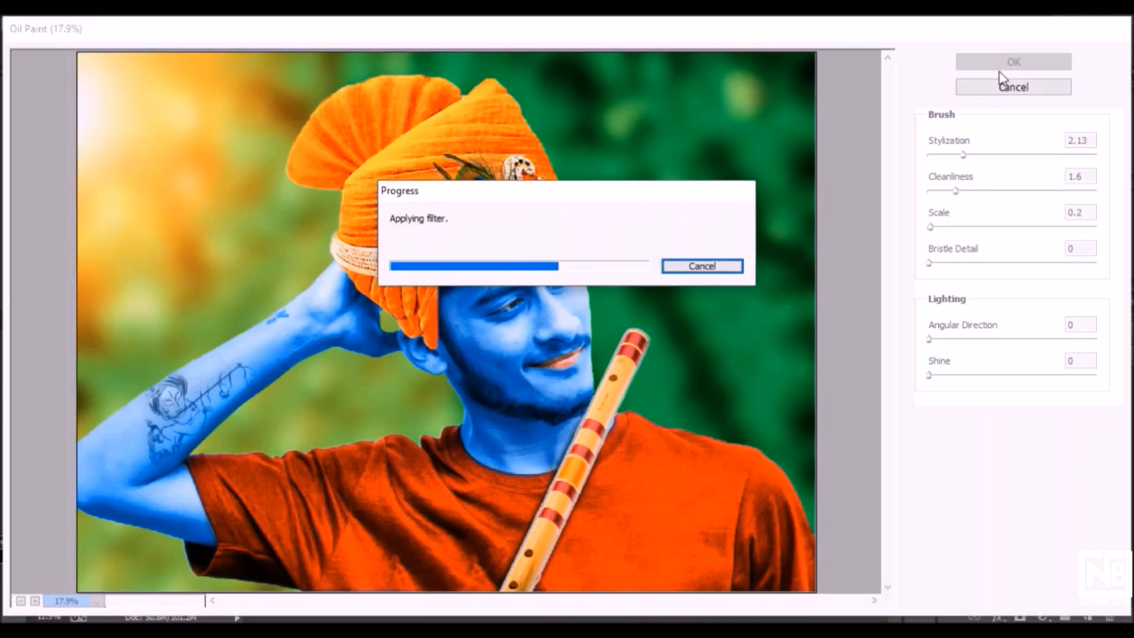
key("ctrl+plus")
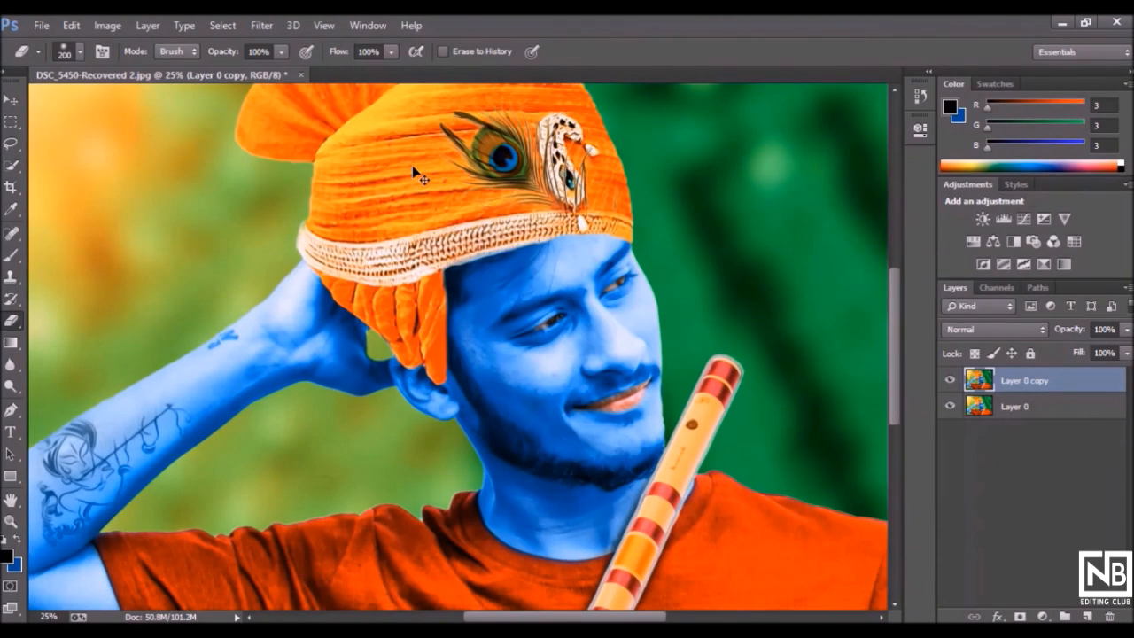
key("ctrl+minus")
key("ctrl+minus")
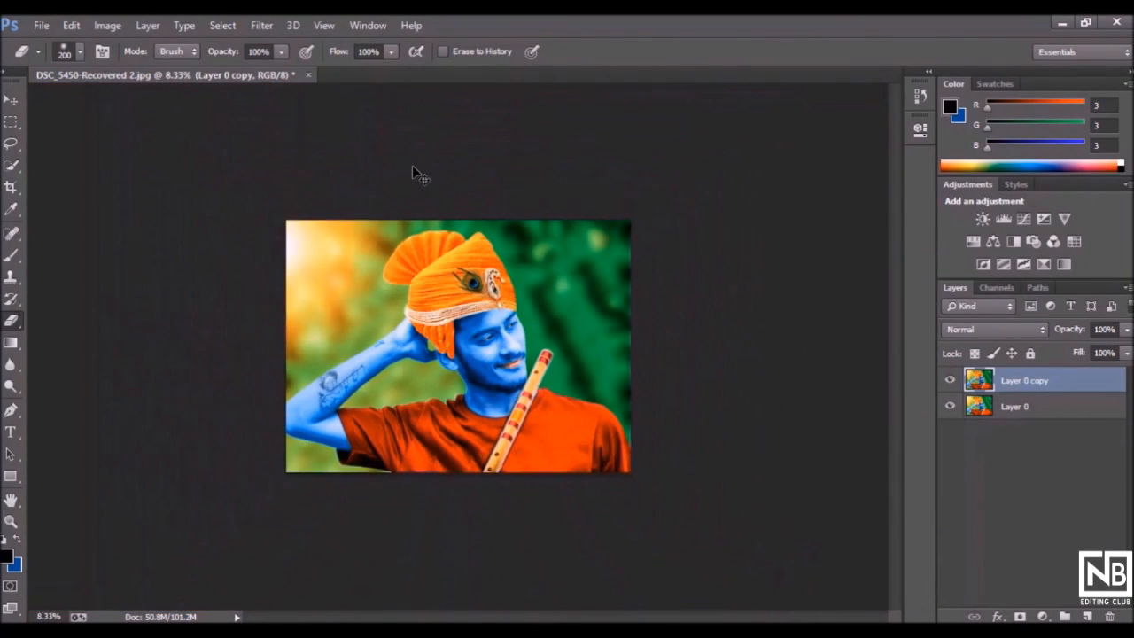
Merge the visible layers into one and add a Color Lookup adjustment layer above the result
right_click(1006, 383)
left_click(718, 493)
key("r")
left_click(1042, 616)
left_click(1035, 499)
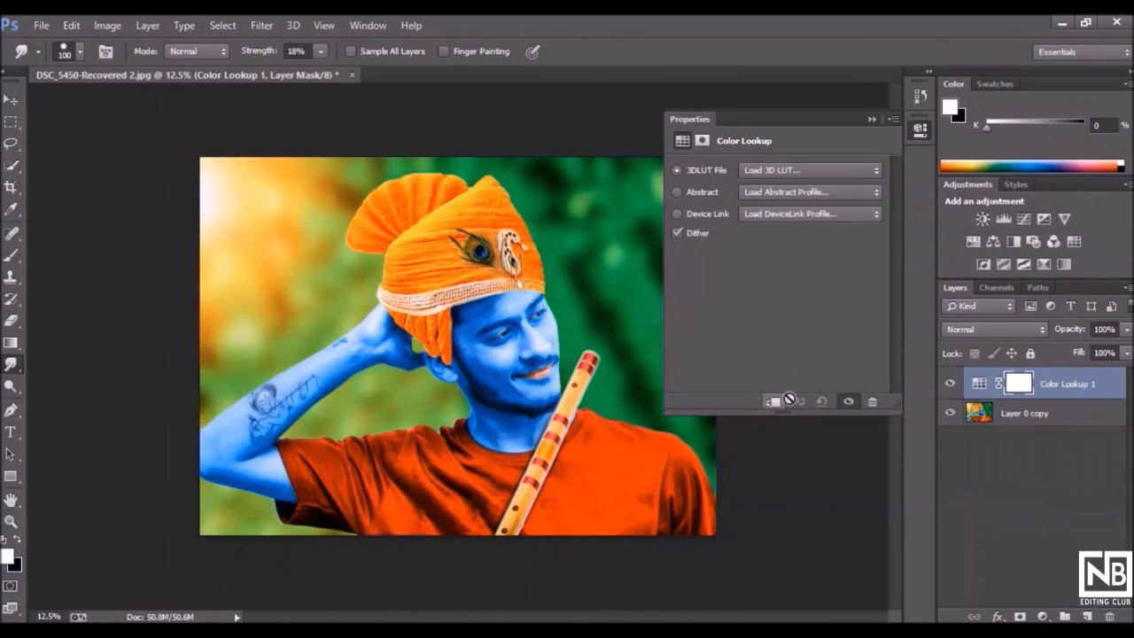
Compare the 3DLUT presets, choose Crisp_Winter.look for the Color Lookup layer and keep it clipped to Layer 0 copy
left_click(789, 172)
left_click(785, 276)
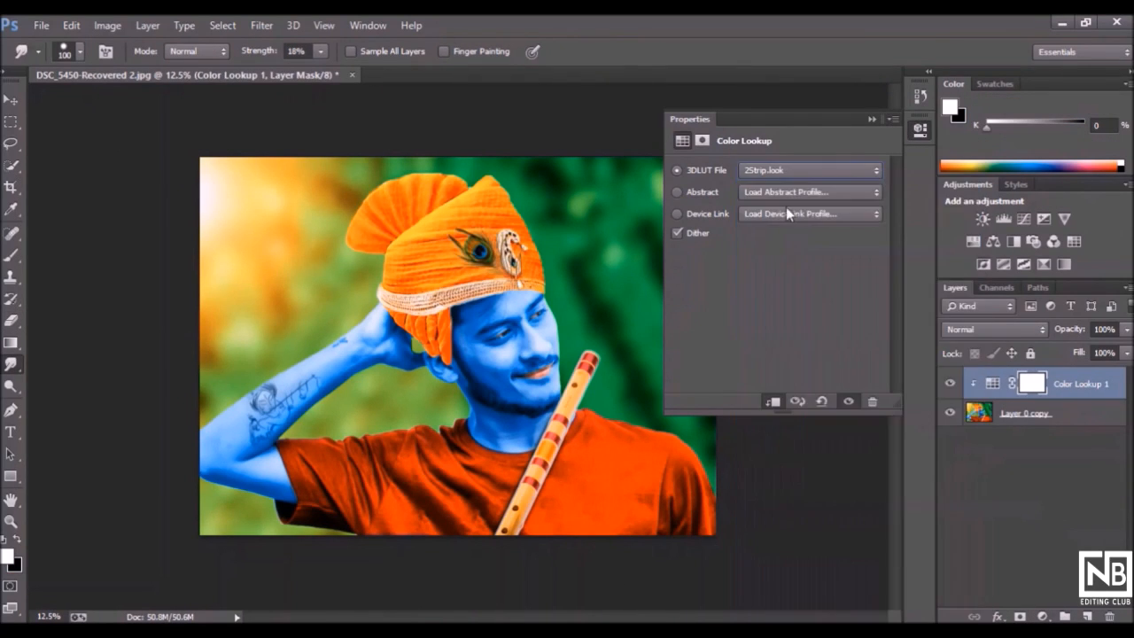
key("Down")
key("Down")
key("Down")
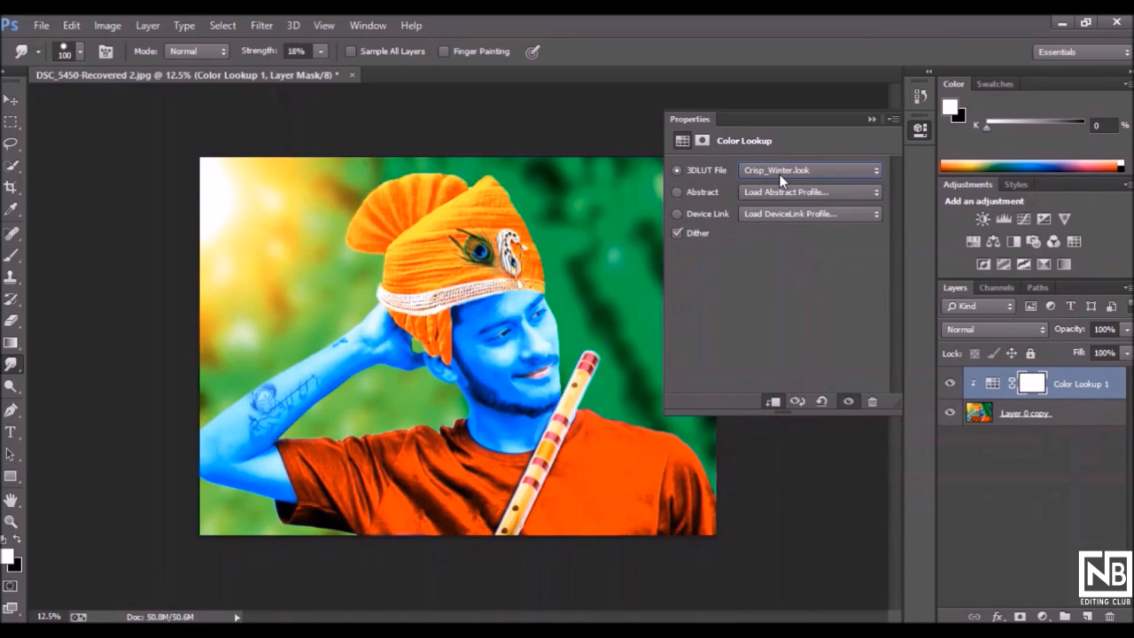
key("Down")
key("Down")
key("Down")
key("Down")
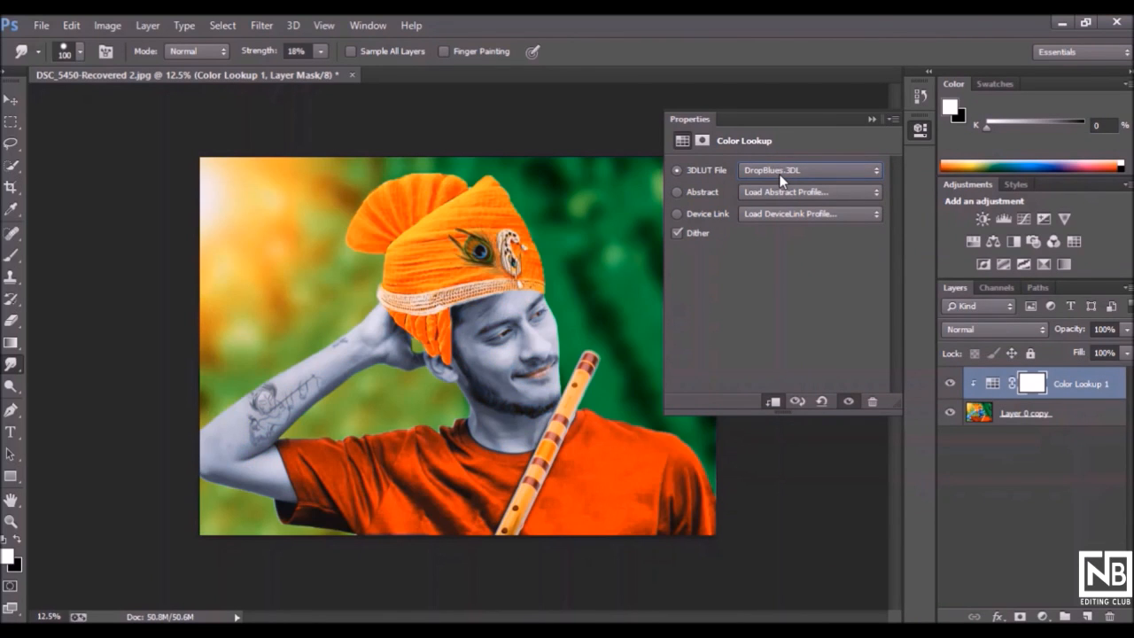
key("Up")
key("Up")
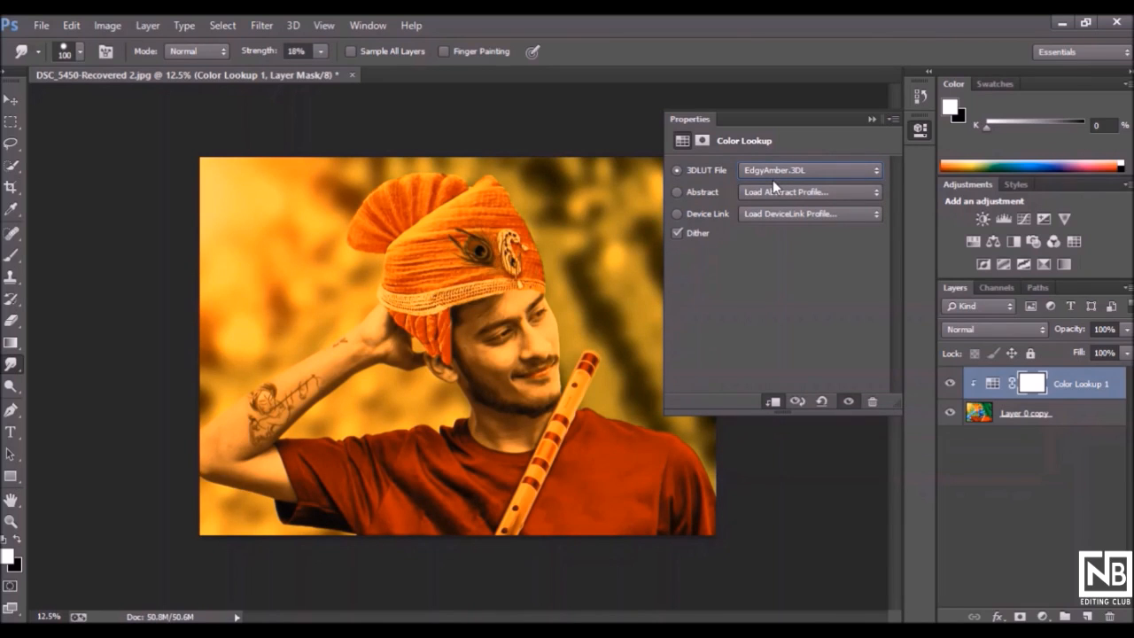
key("Up")
key("Up")
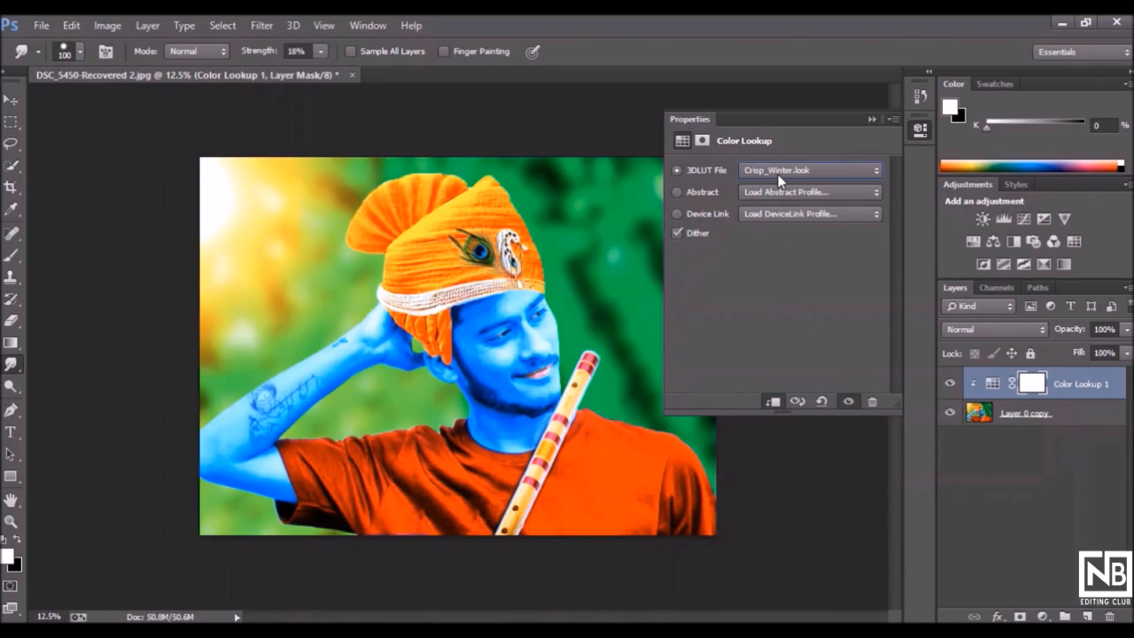
key("Up")
key("Up")
key("Down")
key("Down")
key("Down")
key("Up")
left_click(770, 401)
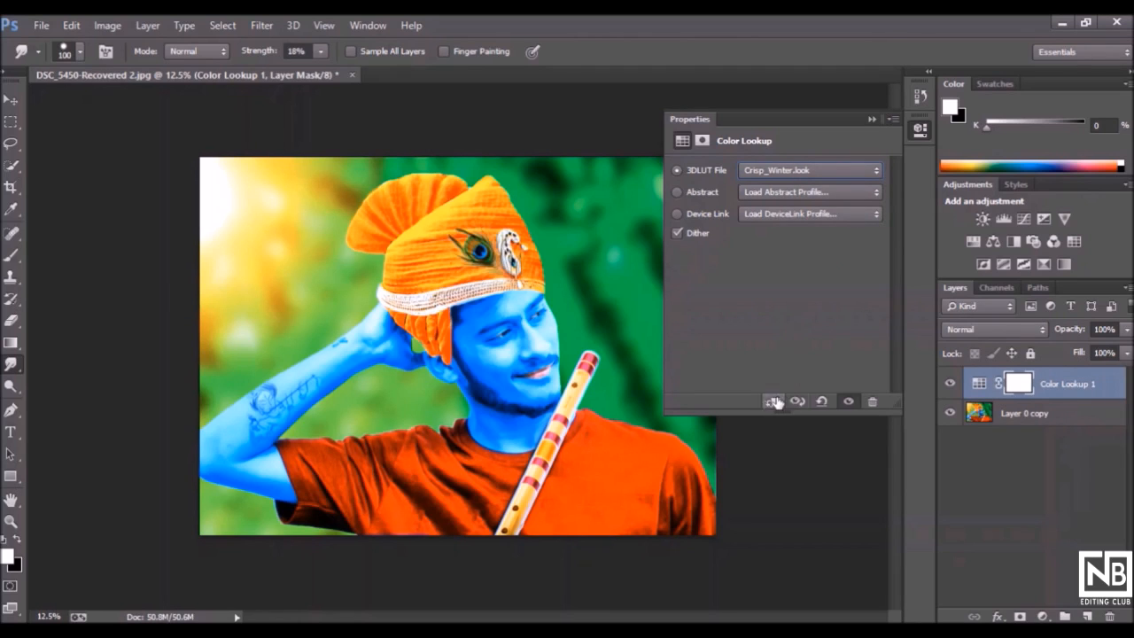
left_click(781, 401)
left_click(869, 118)
Erase the Color Lookup mask over the background around the man, using a smaller Eraser near his outline
left_click(11, 320)
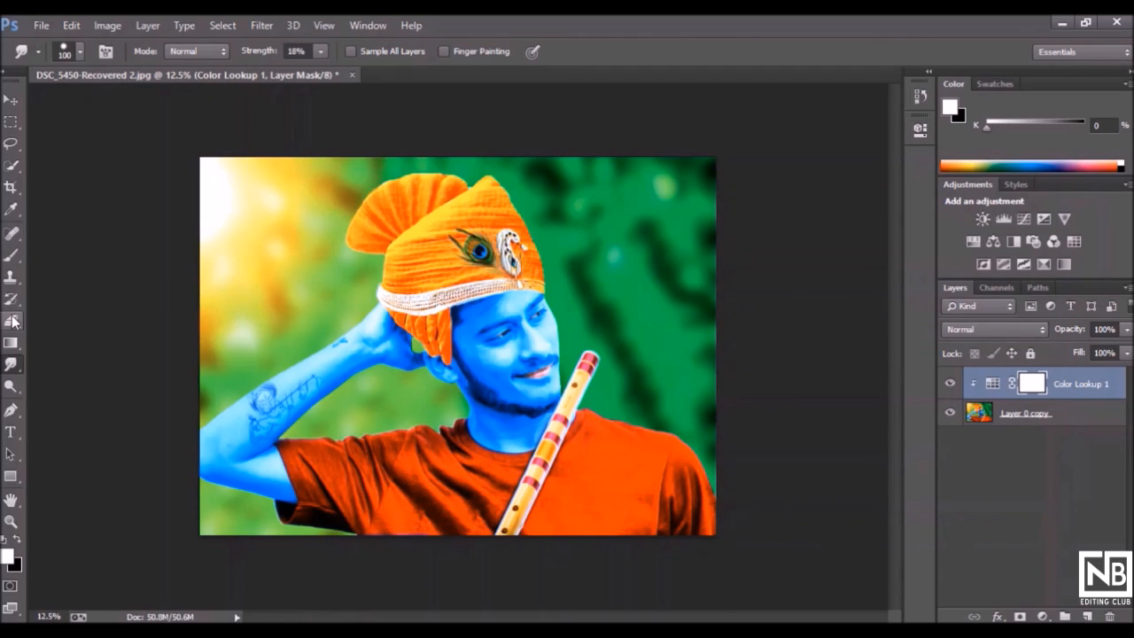
mouse_move(633, 191)
left_mouse_down()
mouse_move(671, 204)
mouse_move(715, 267)
mouse_move(726, 232)
mouse_move(564, 98)
mouse_move(704, 333)
mouse_move(607, 222)
mouse_move(702, 365)
left_mouse_up()
key("[")
key("[")
key("[")
key("[")
key("[")
key("]")
key("]")
key("]")
mouse_move(514, 172)
left_mouse_down()
mouse_move(356, 161)
mouse_move(208, 189)
mouse_move(231, 165)
left_mouse_up()
mouse_move(201, 277)
left_mouse_down()
mouse_move(263, 309)
mouse_move(288, 268)
mouse_move(304, 178)
left_mouse_up()
mouse_move(348, 275)
left_mouse_down()
mouse_move(208, 379)
mouse_move(201, 359)
left_mouse_up()
key("[")
key("[")
key("[")
mouse_move(439, 406)
left_mouse_down()
mouse_move(359, 416)
mouse_move(388, 391)
mouse_move(450, 404)
mouse_move(344, 431)
left_mouse_up()
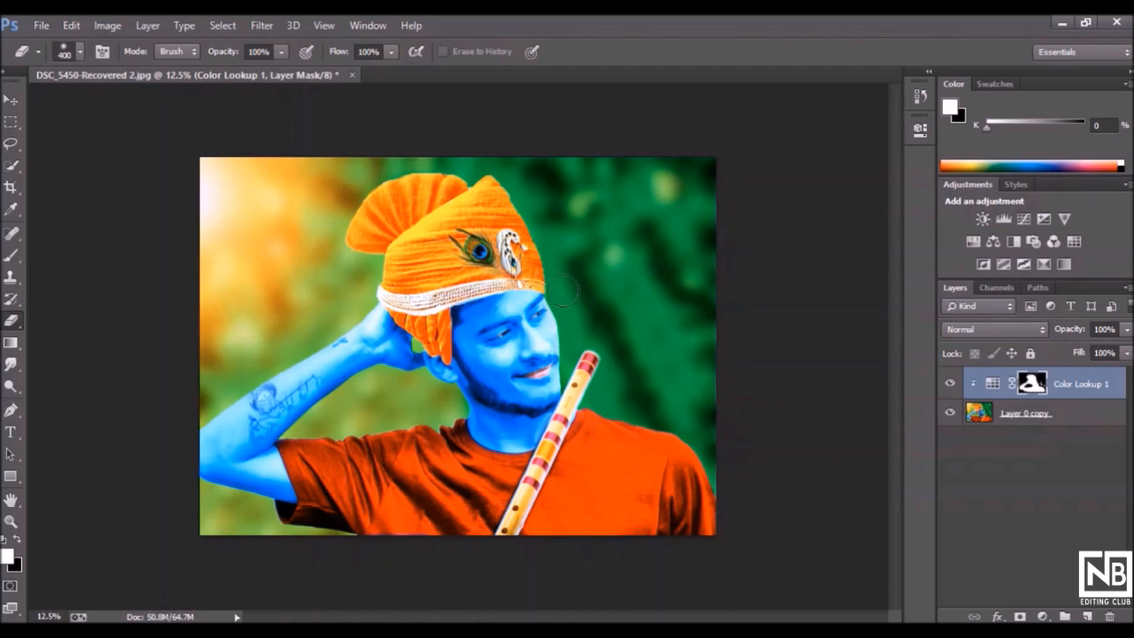
key("bracketright")
key("bracketright")
key("bracketleft")
Merge the Color Lookup adjustment and the image into a single layer
key("ctrl+minus")
key("ctrl+plus")
right_click(1059, 388)
left_click(822, 496)
key("ctrl+plus")
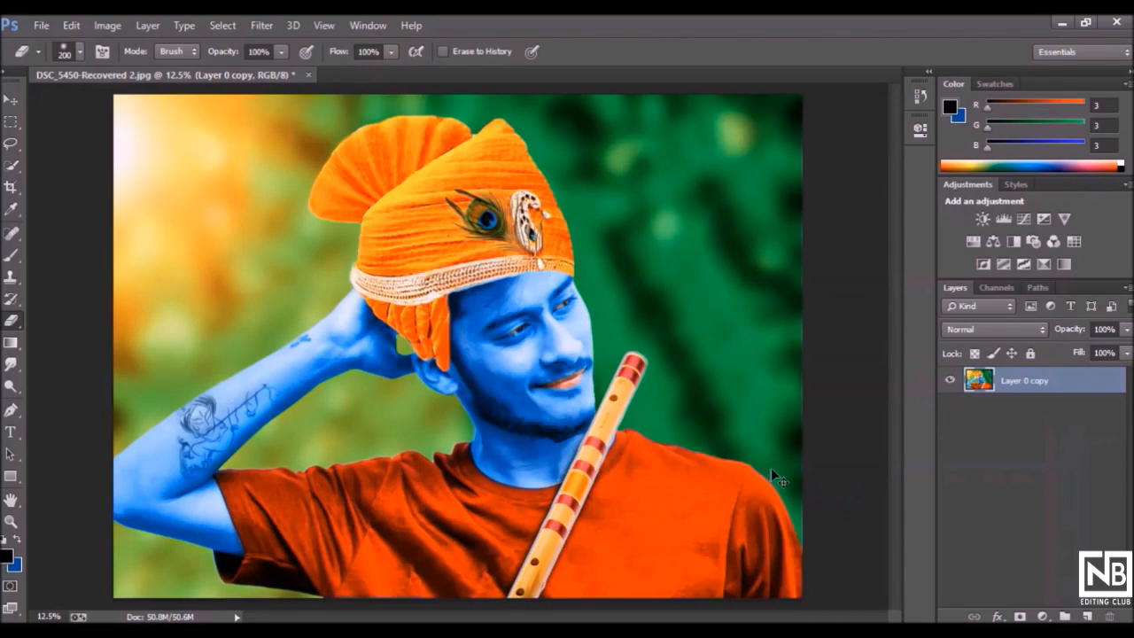
key("ctrl+minus")
key("ctrl+minus")
key("ctrl+plus")
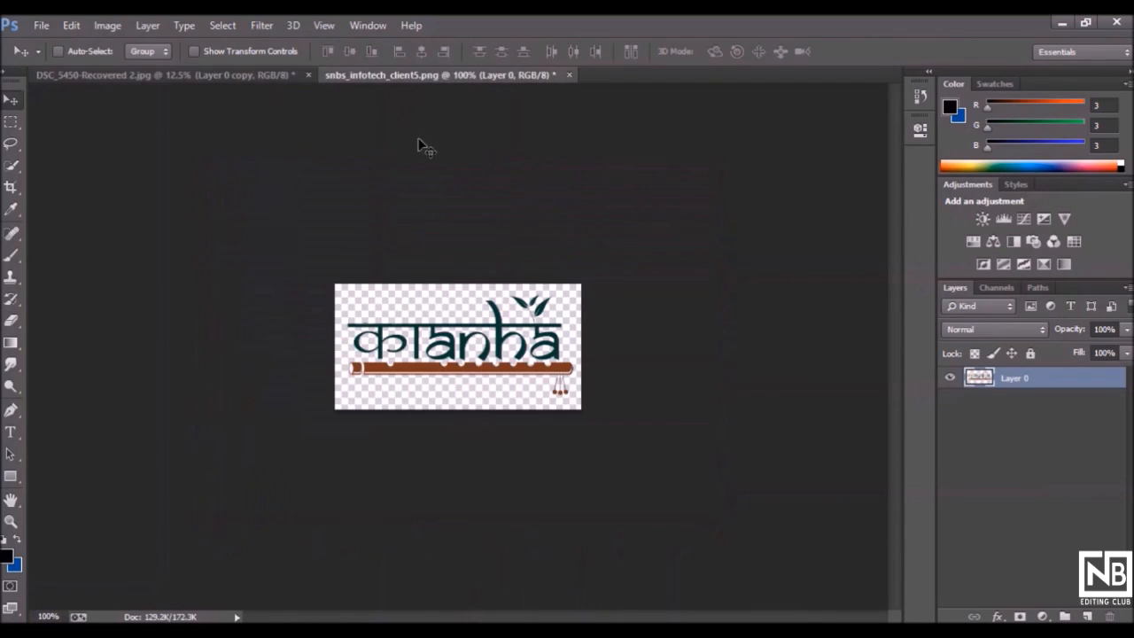
Bring the Kanha logo from snbs_infotech_client5.png onto the portrait's upper-right green background and resize it with Free Transform
left_click_drag(417, 145, 686, 218)
key("ctrl+t")
key("Return")
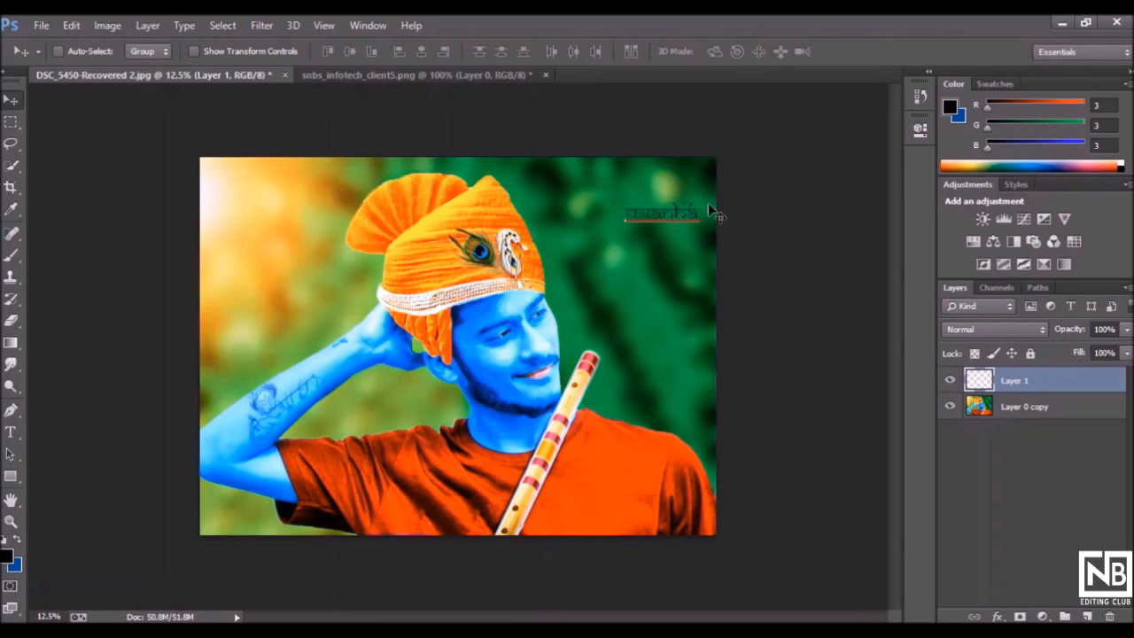
key("ctrl+plus")
key("ctrl+t")
mouse_move(683, 154)
left_mouse_down()
mouse_move(656, 140)
mouse_move(682, 155)
left_mouse_up()
key("Return")
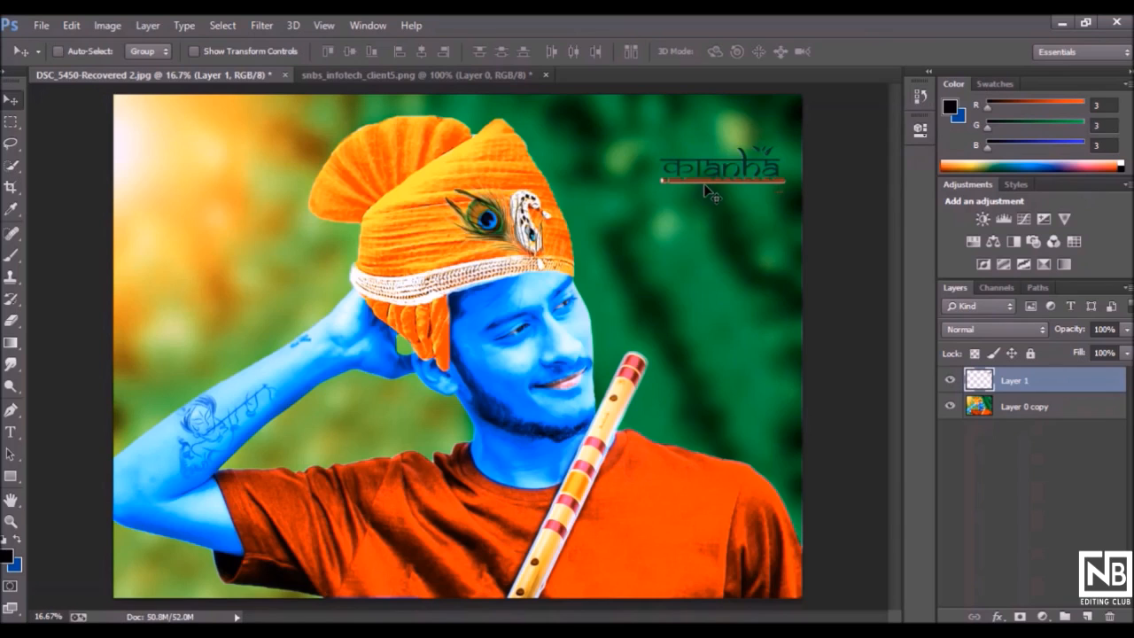
Fine-tune the Kanha logo's size and position in the empty green area beside the turban
key("ctrl+minus")
key("ctrl+t")
mouse_move(606, 236)
left_mouse_down()
mouse_move(592, 246)
mouse_move(597, 234)
left_mouse_up()
key("Return")
left_click_drag(671, 216, 708, 232)
key("ctrl+t")
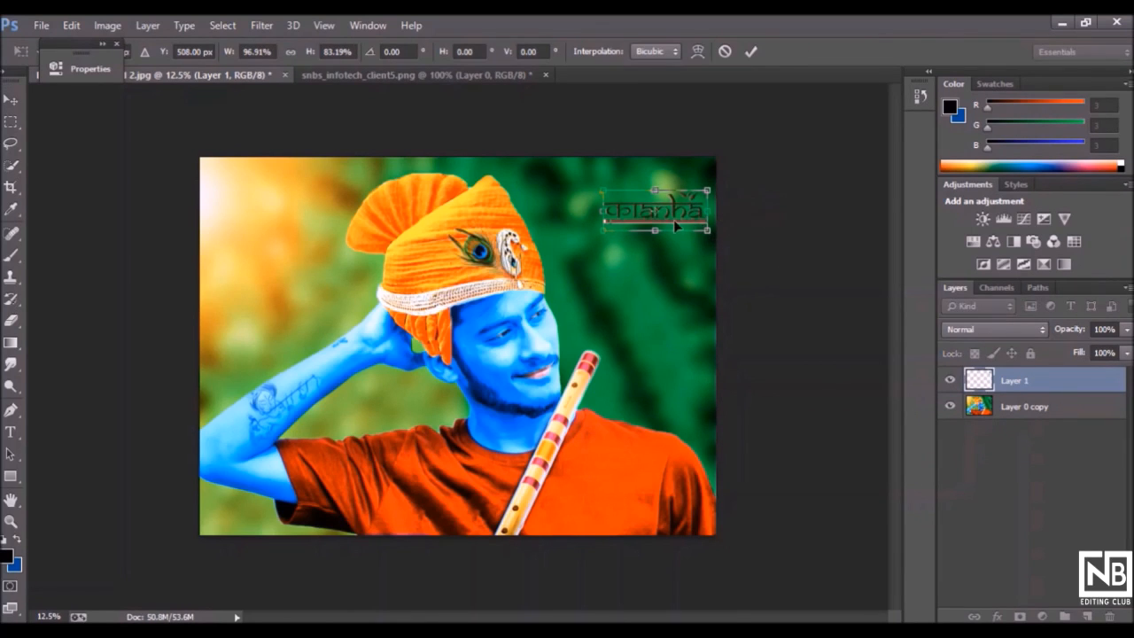
key("Return")
left_click_drag(664, 227, 651, 228)
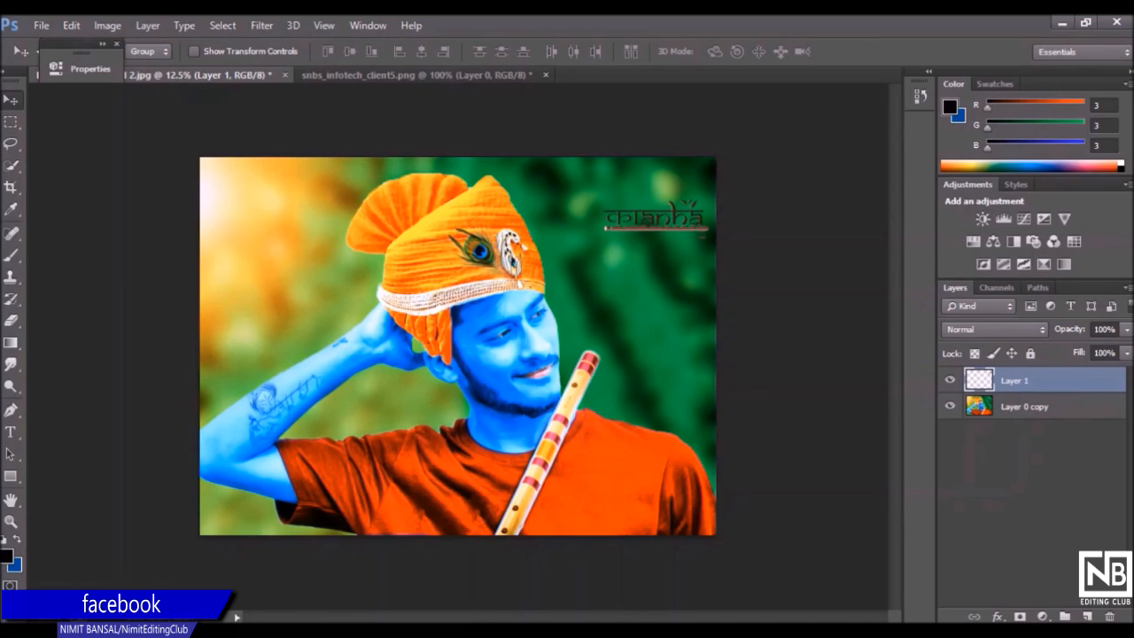
key("ctrl+t")
left_click_drag(599, 195, 620, 215)
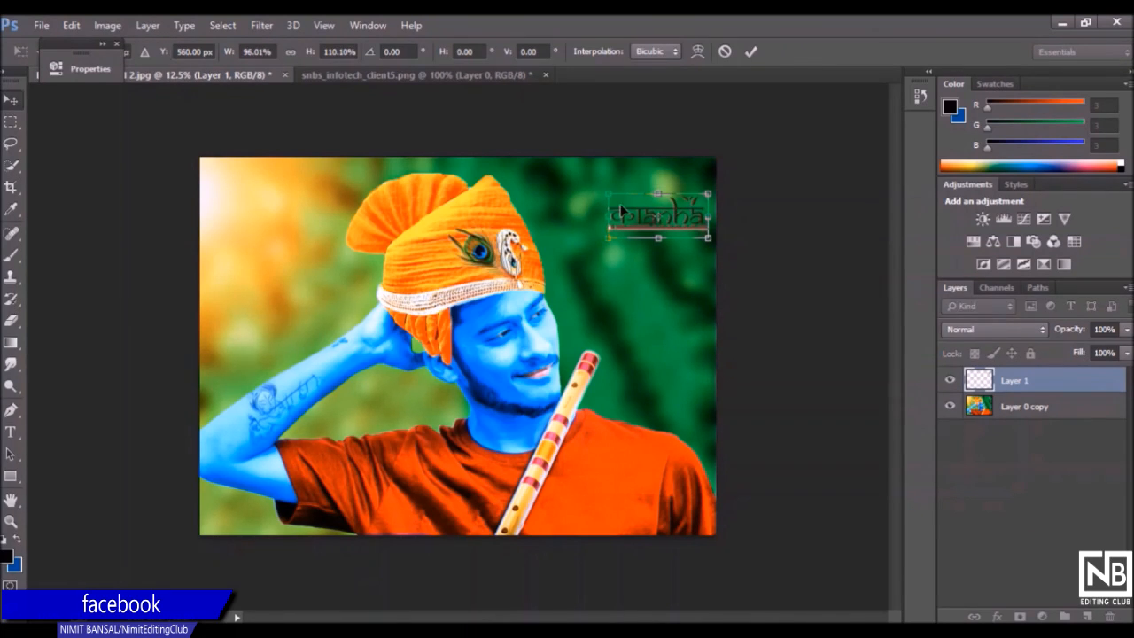
key("Return")
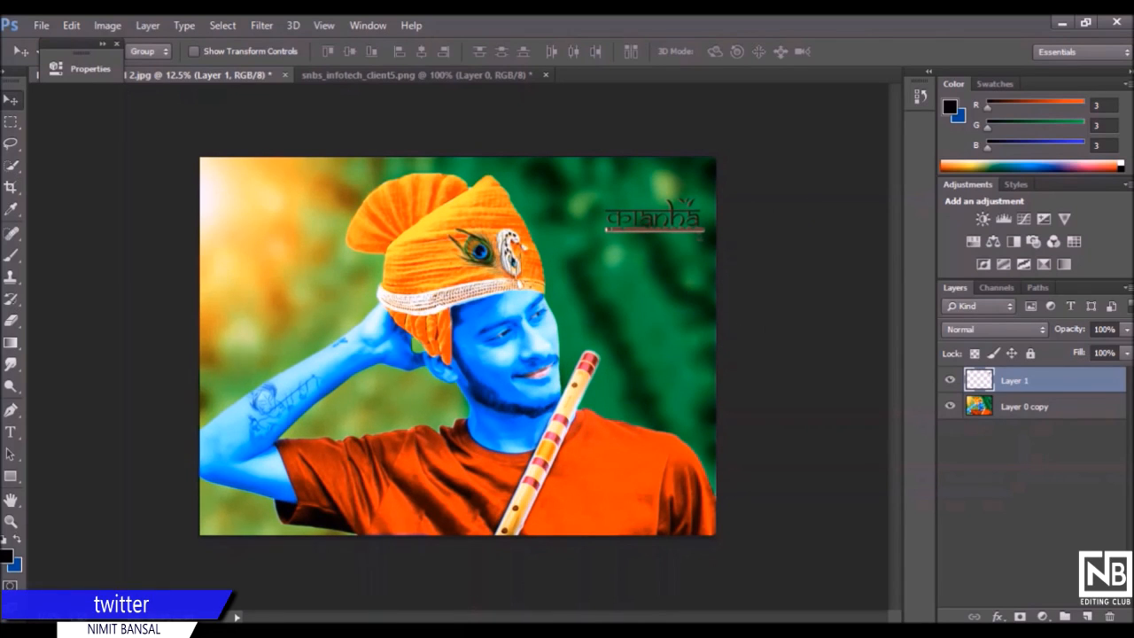
Merge the logo into the image layer and close the logo document without saving it
right_click(1056, 383)
left_click(785, 497)
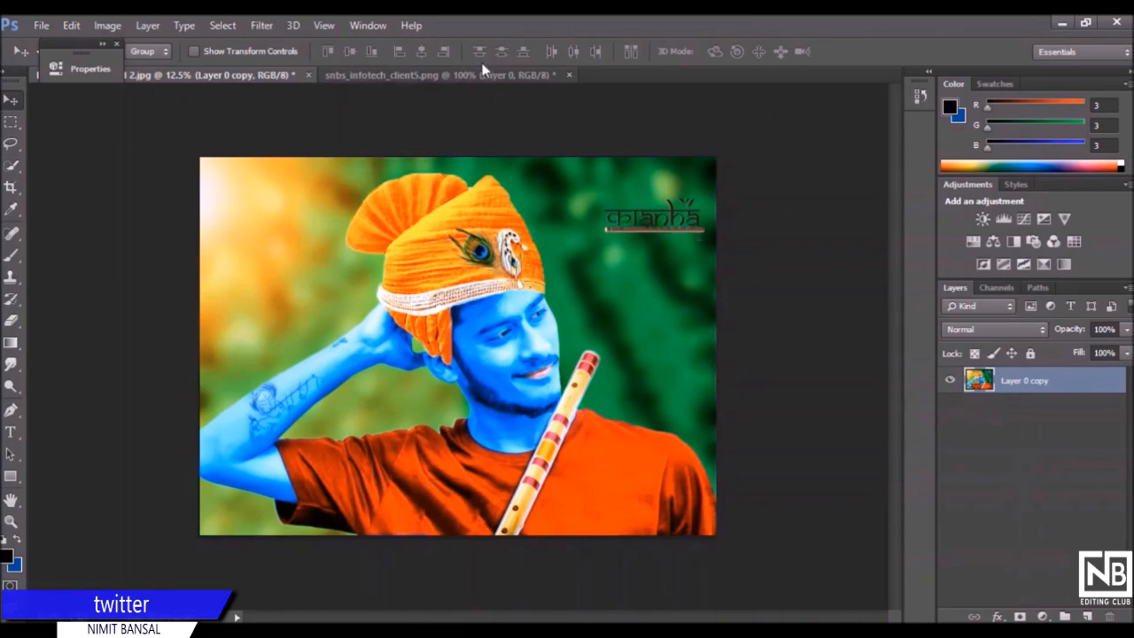
left_click(570, 74)
left_click(608, 254)
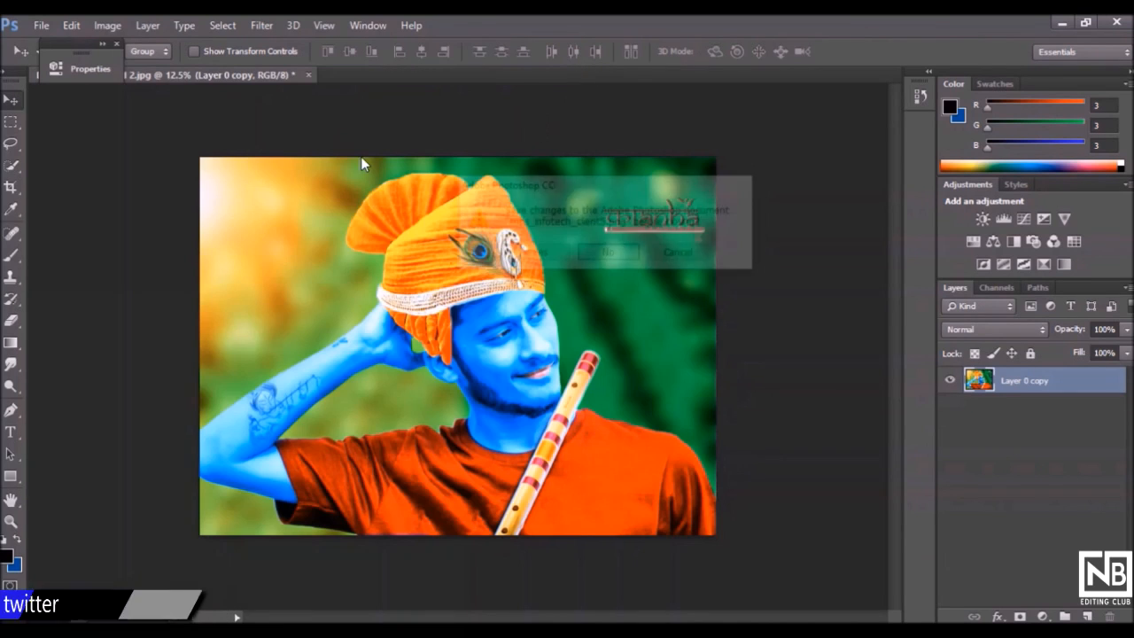
left_click(117, 43)
scroll(479, 206, "down", 1)
scroll(474, 204, "up", 2)
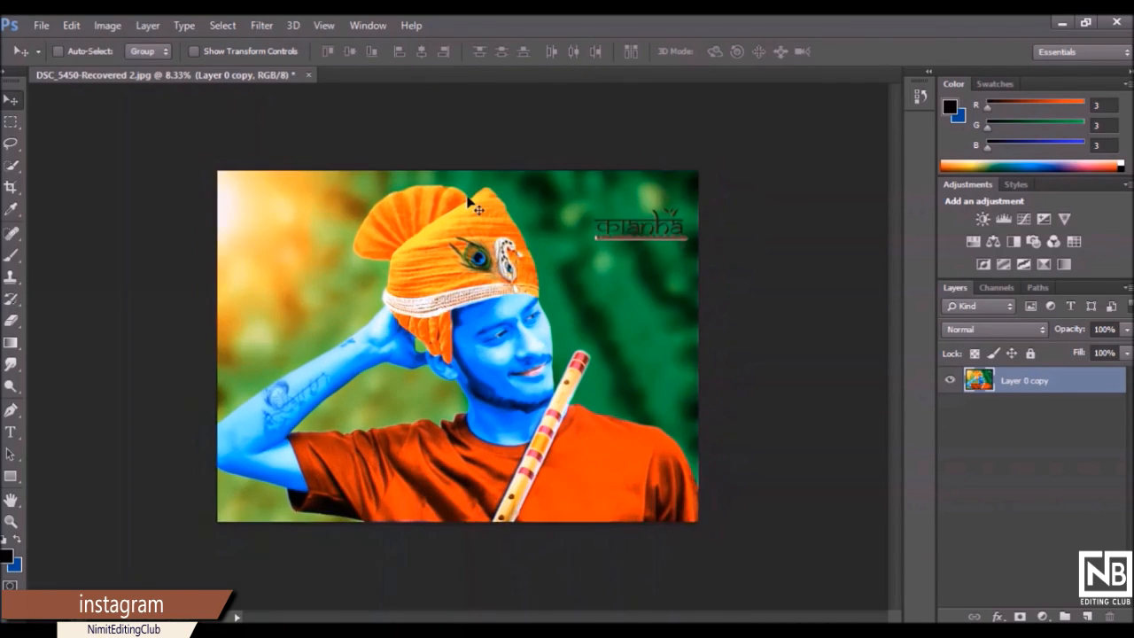
scroll(469, 203, "down", 1)
With the Camera Raw Filter, set Exposure to +0.10, Contrast +3, Highlights -10, Shadows +5, Whites +2, Blacks -15 and Clarity +16
left_click(255, 26)
left_click(310, 123)
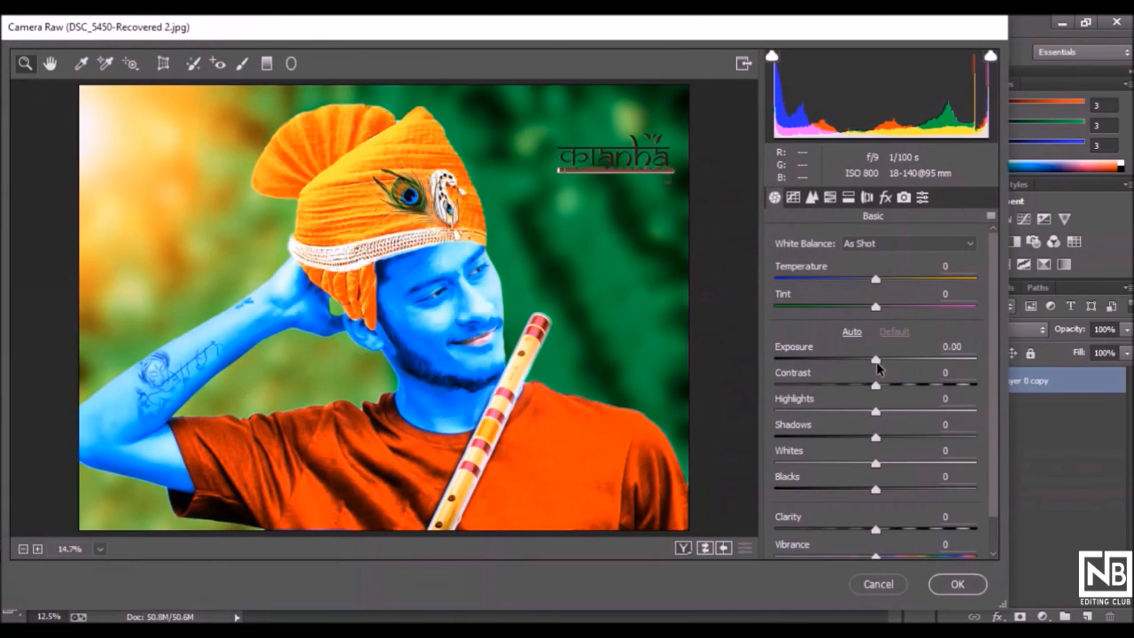
left_click_drag(875, 361, 861, 493)
left_click_drag(873, 532, 890, 532)
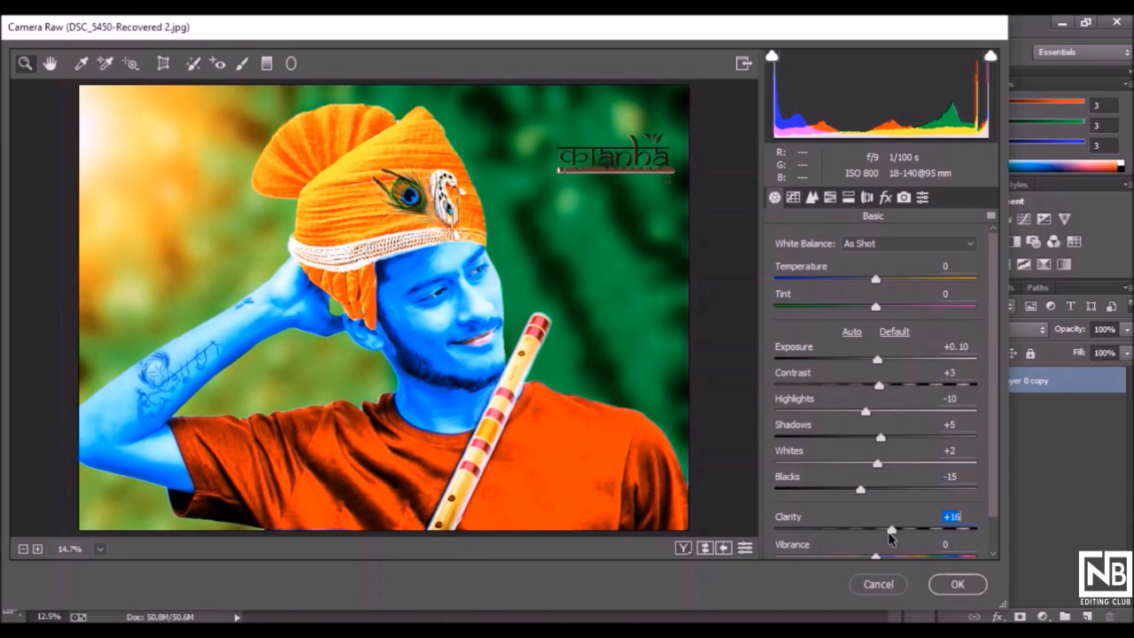
left_click(957, 582)
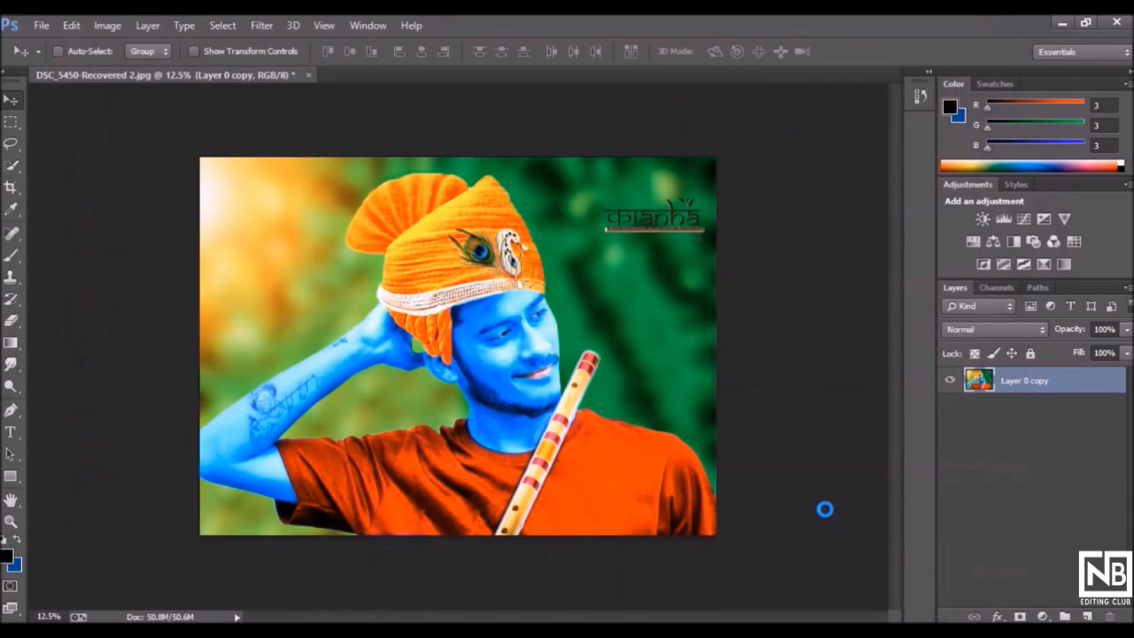
Examine the finished composite at several magnifications
key("ctrl+minus")
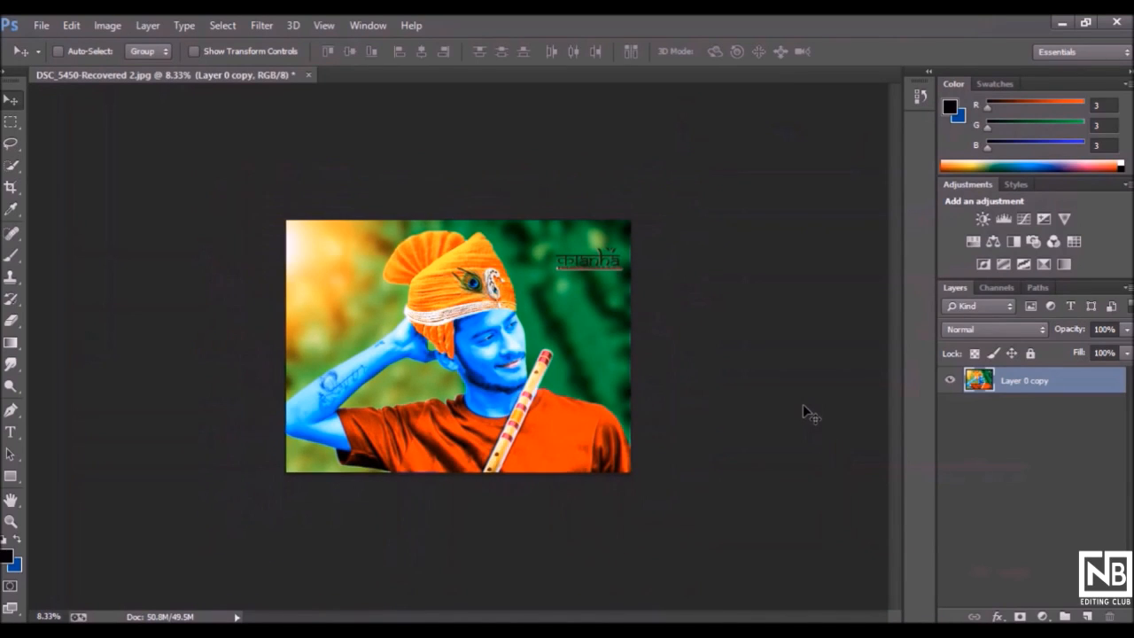
key("ctrl+plus")
key("ctrl+plus")
key("ctrl+minus")
key("ctrl+minus")
key("ctrl+minus")
key("ctrl+plus")
key("ctrl+plus")
key("ctrl+plus")
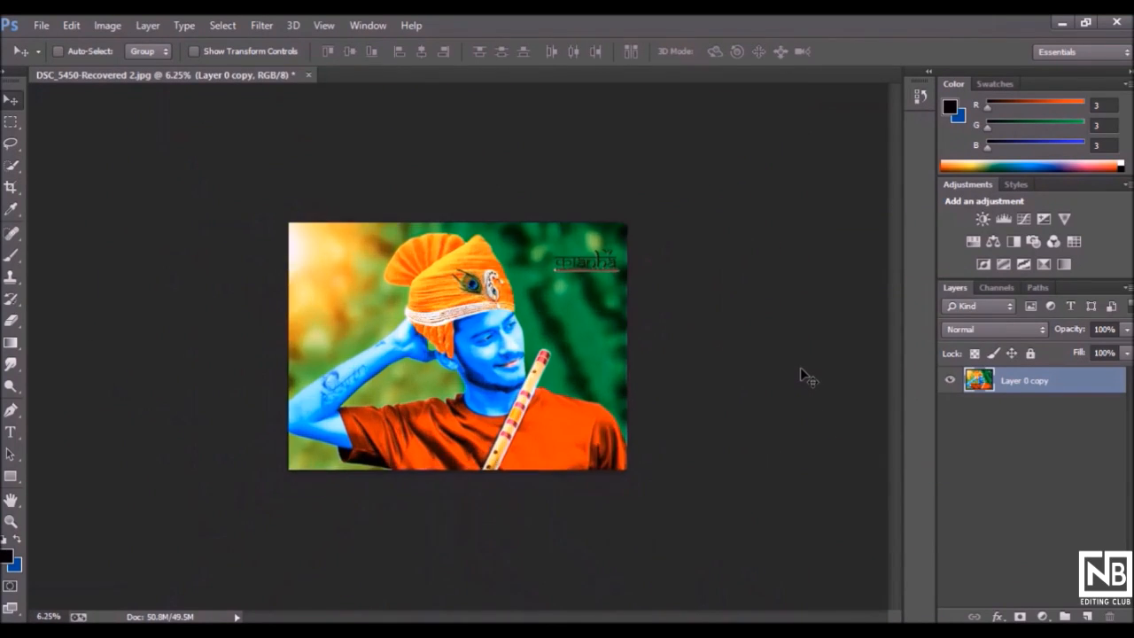
key("ctrl+plus")
key("ctrl+minus")
key("ctrl+minus")
key("ctrl+plus")
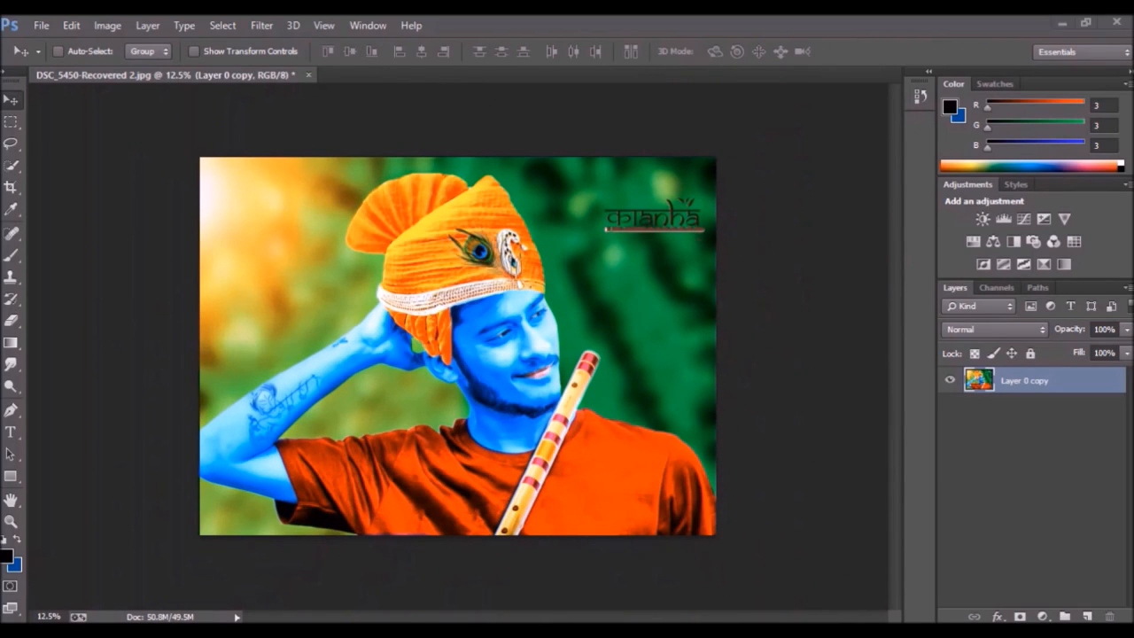